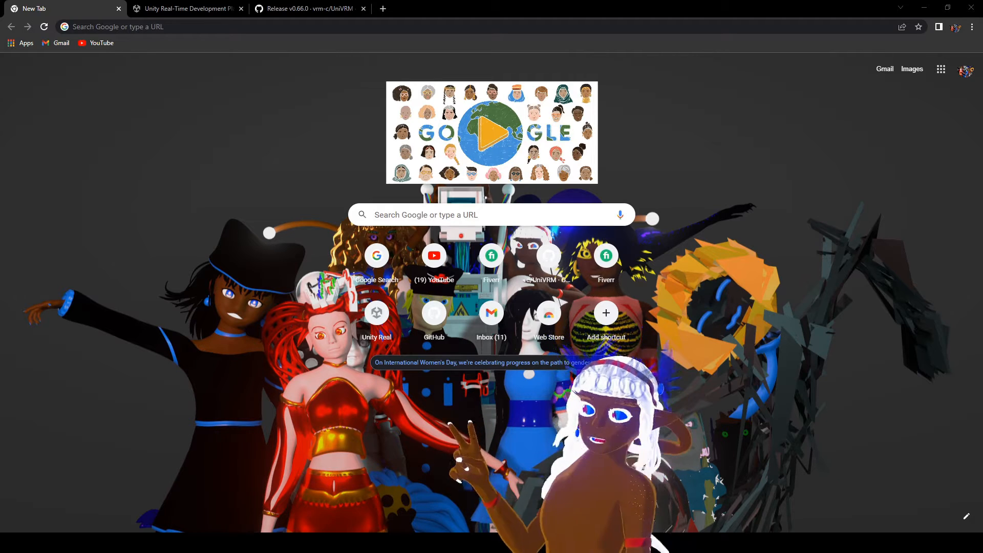
# Open Unity's plans and pricing page from unity.com and show the individual plans.
pyautogui.click(433, 13)
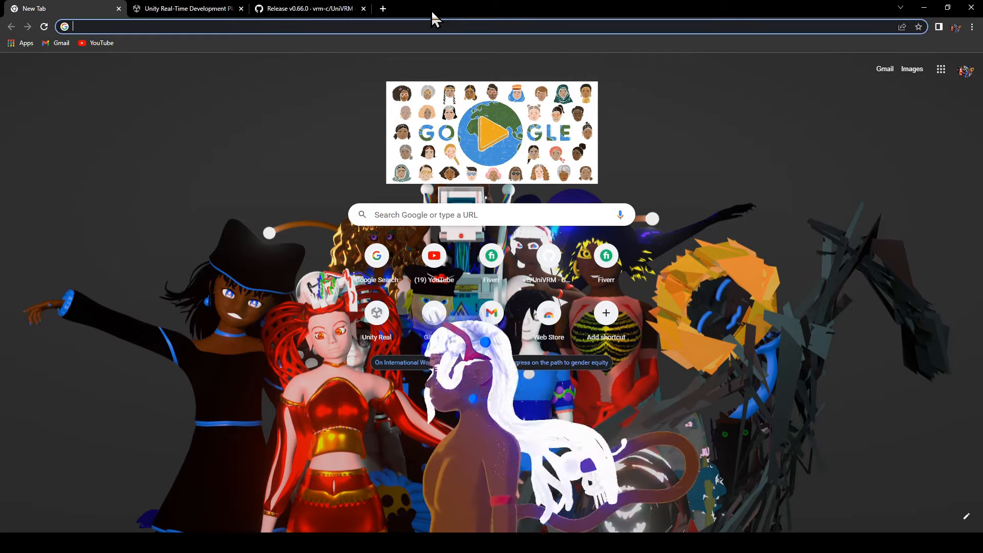
pyautogui.click(190, 13)
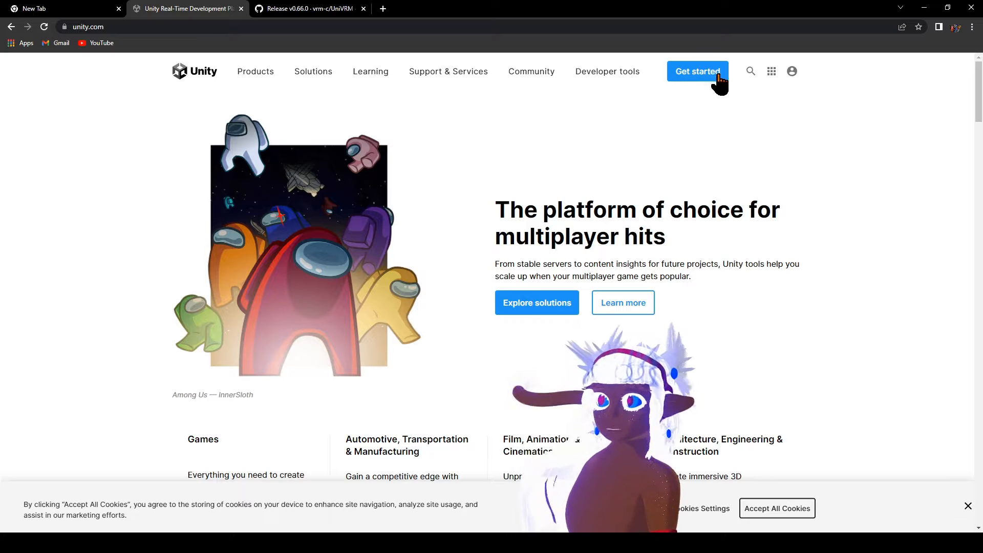
pyautogui.click(700, 77)
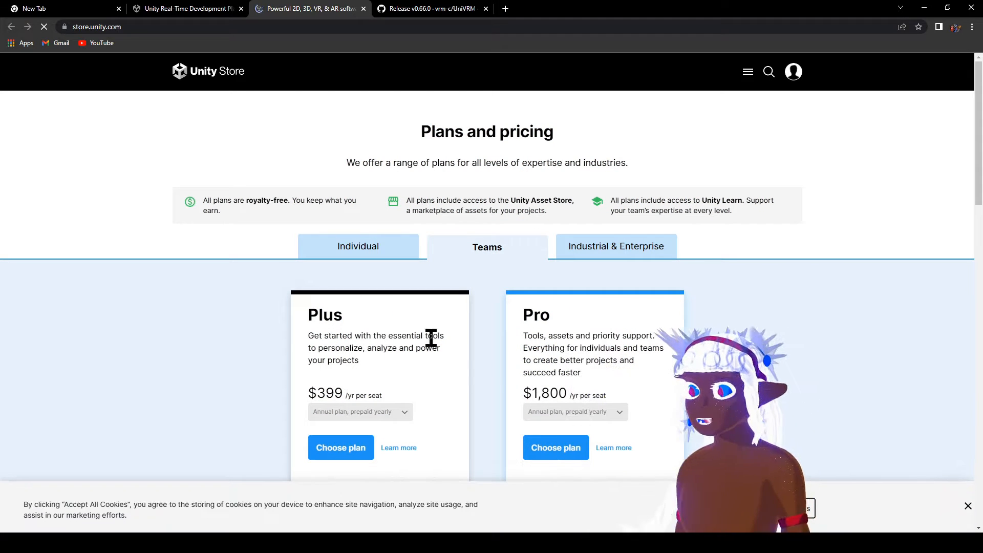
pyautogui.click(360, 251)
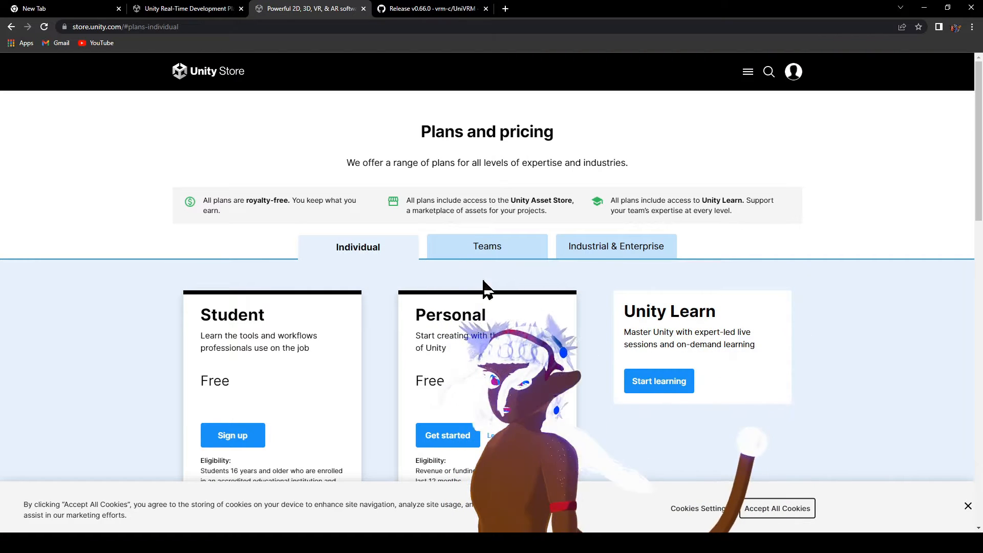
# Choose the free Personal plan and request the Windows download of Unity.
pyautogui.scroll(-6, 430, 343)
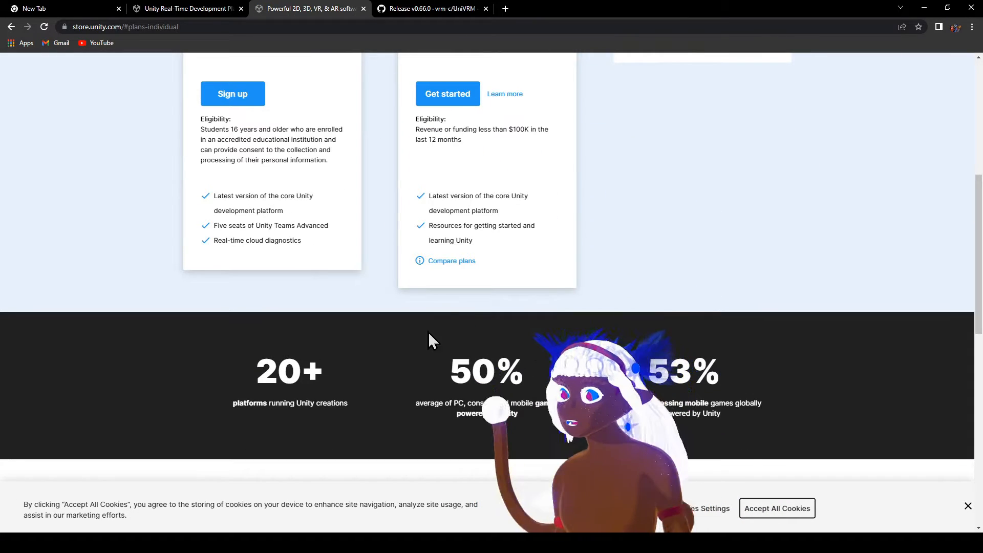
pyautogui.scroll(3, 389, 387)
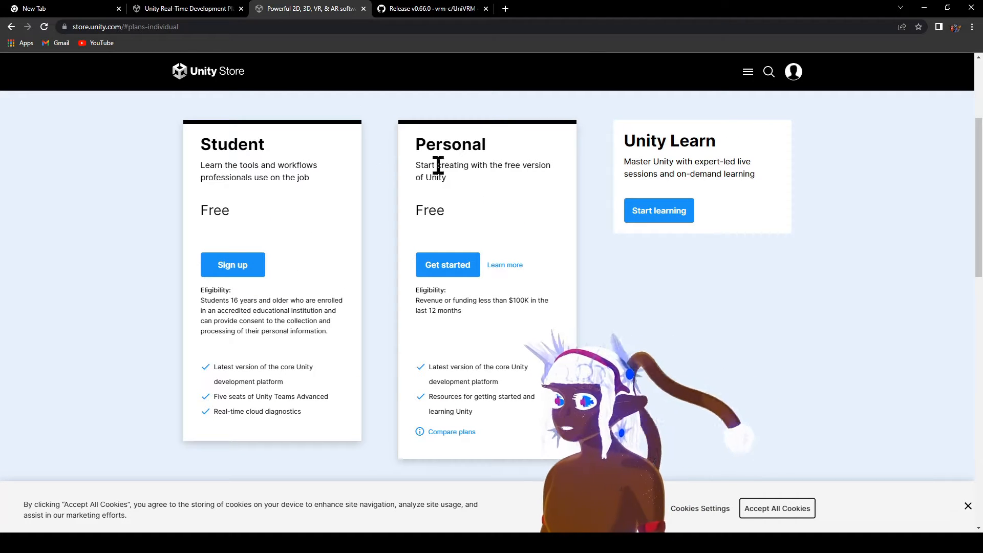
pyautogui.scroll(2, 487, 166)
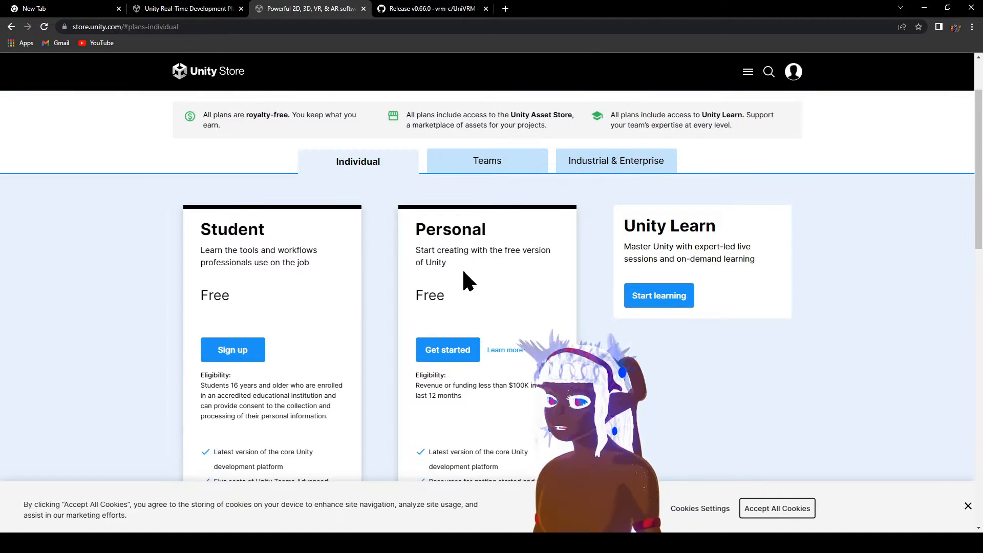
pyautogui.click(449, 360)
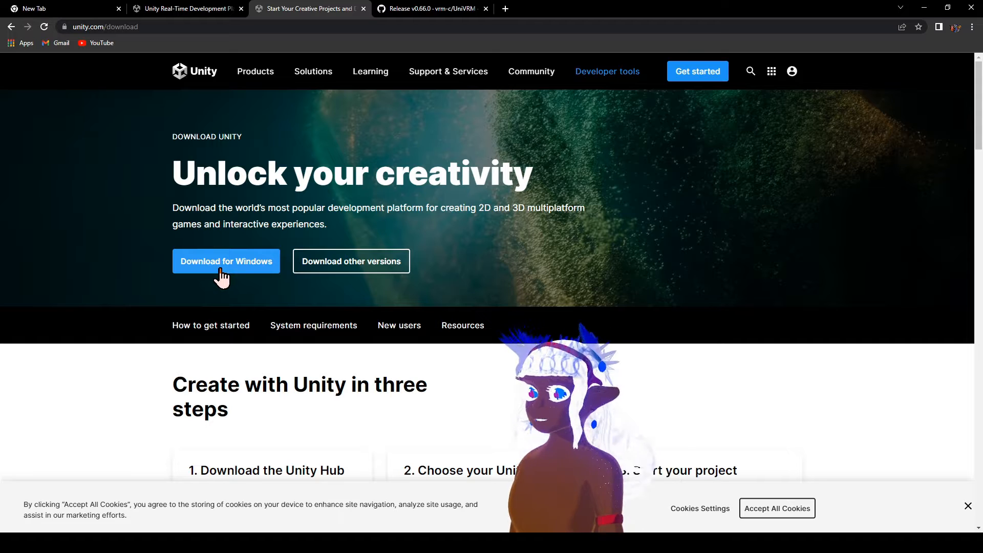
pyautogui.click(220, 269)
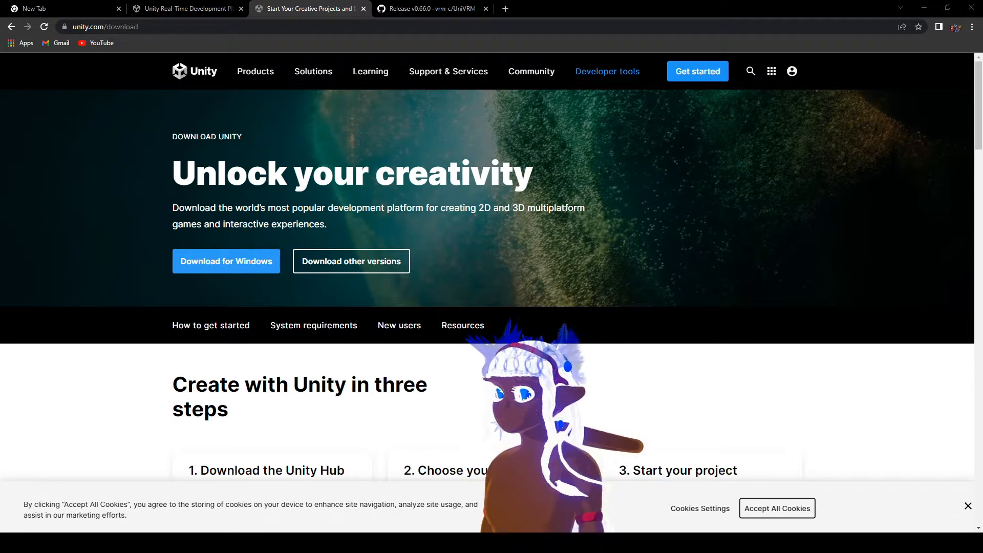
pyautogui.click(801, 95)
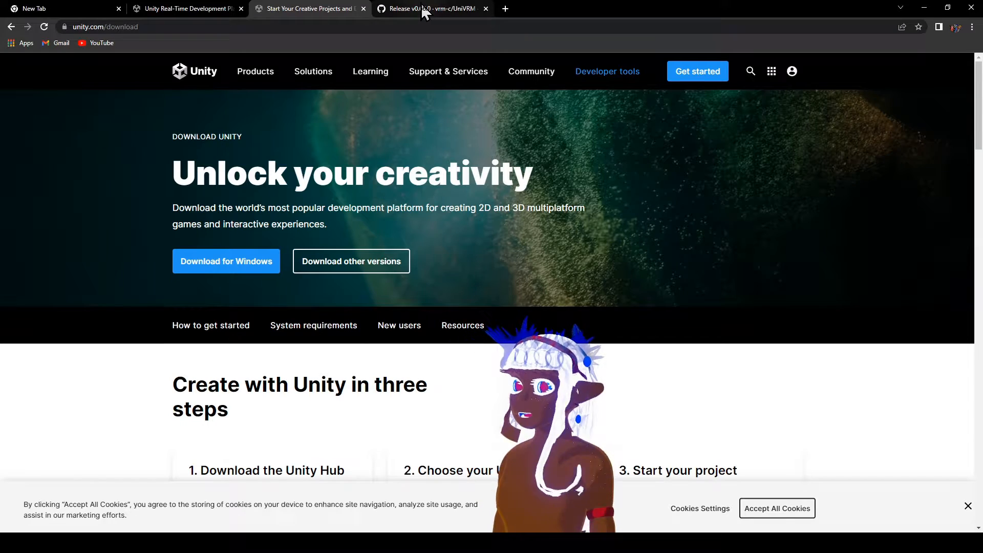
# Examine the UniVRM v0.66.0 release page on GitHub for the downloadable unitypackage in its assets.
pyautogui.click(423, 10)
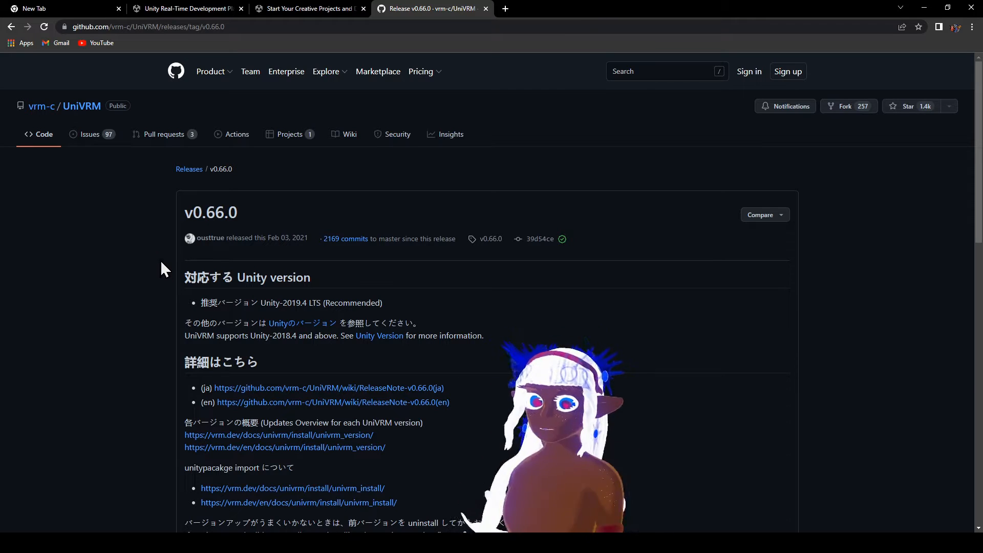
pyautogui.scroll(-13, 163, 281)
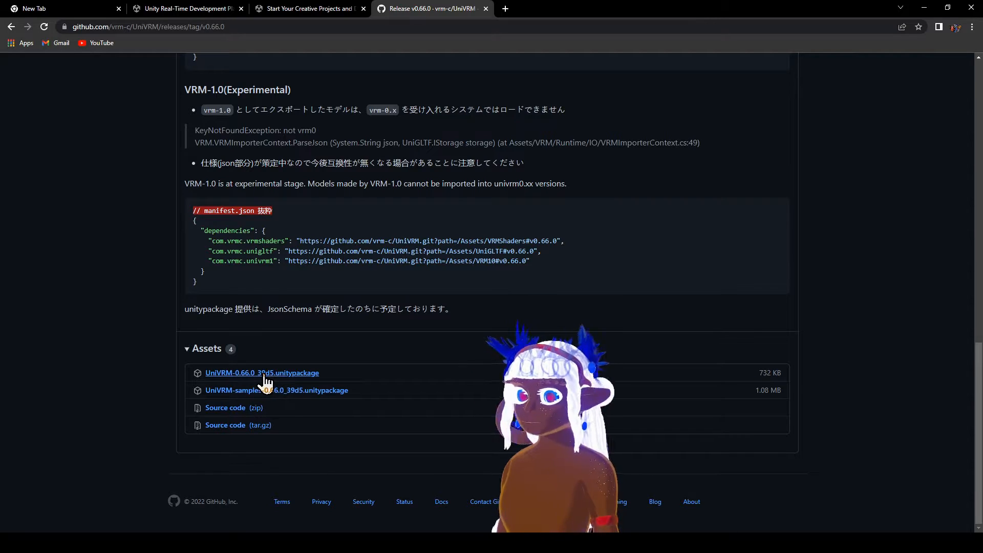
pyautogui.scroll(20, 153, 354)
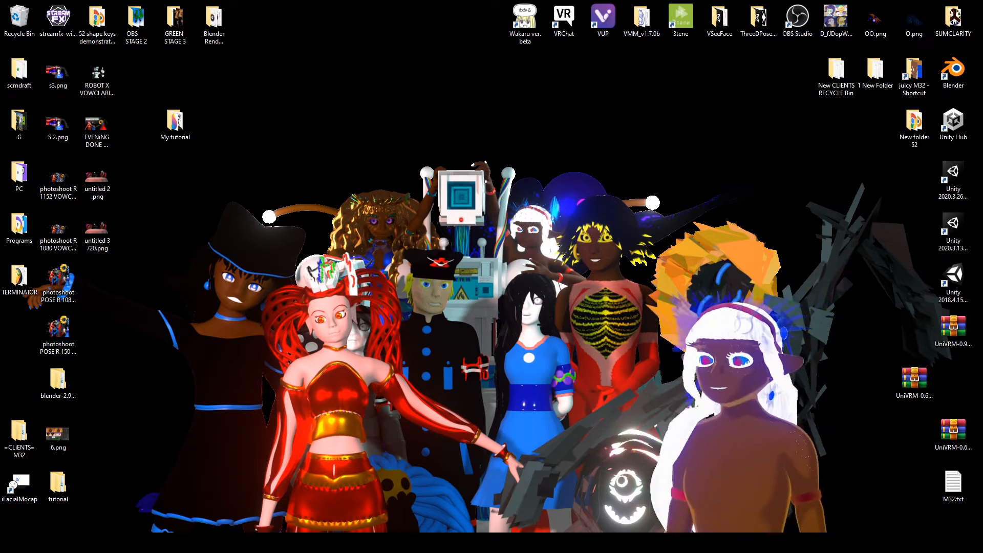
# Locate the UniVRM package and Unity Hub on the desktop, and inspect the contents of the My tutorial folder.
pyautogui.click(925, 380)
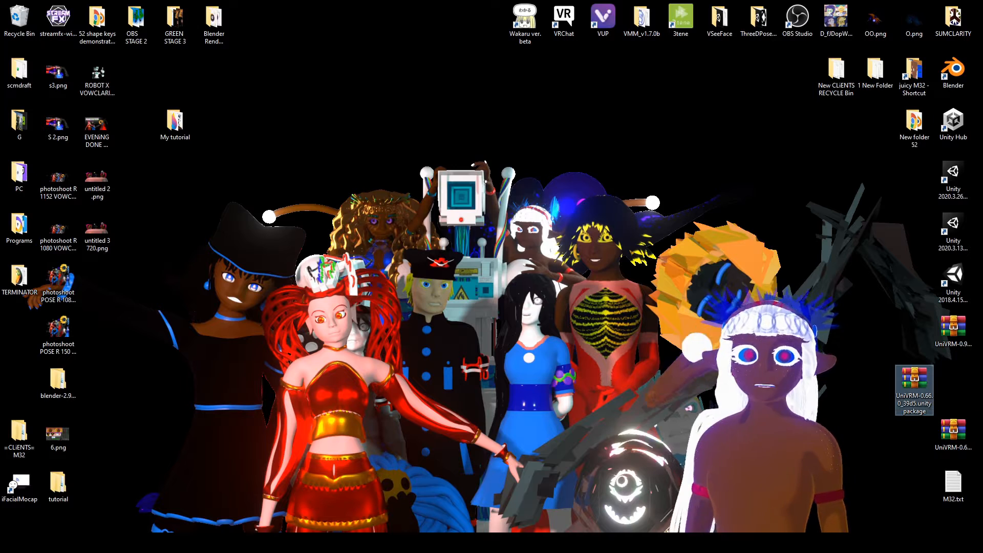
pyautogui.click(954, 119)
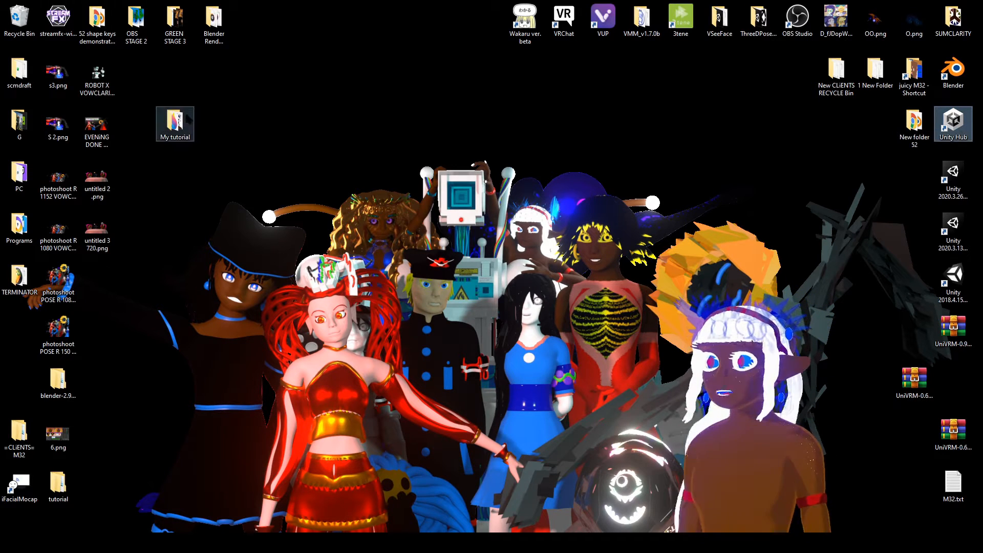
pyautogui.doubleClick(177, 123)
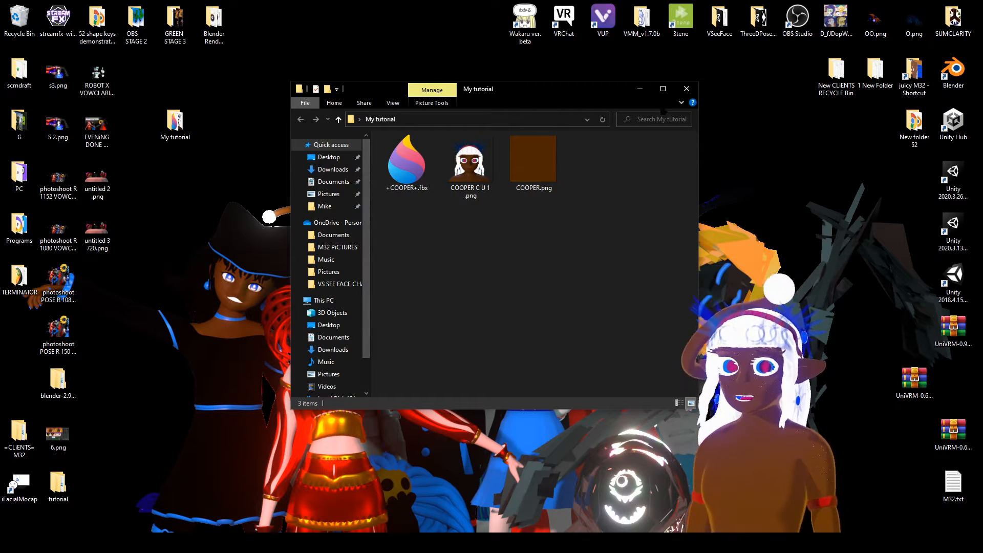
pyautogui.click(687, 89)
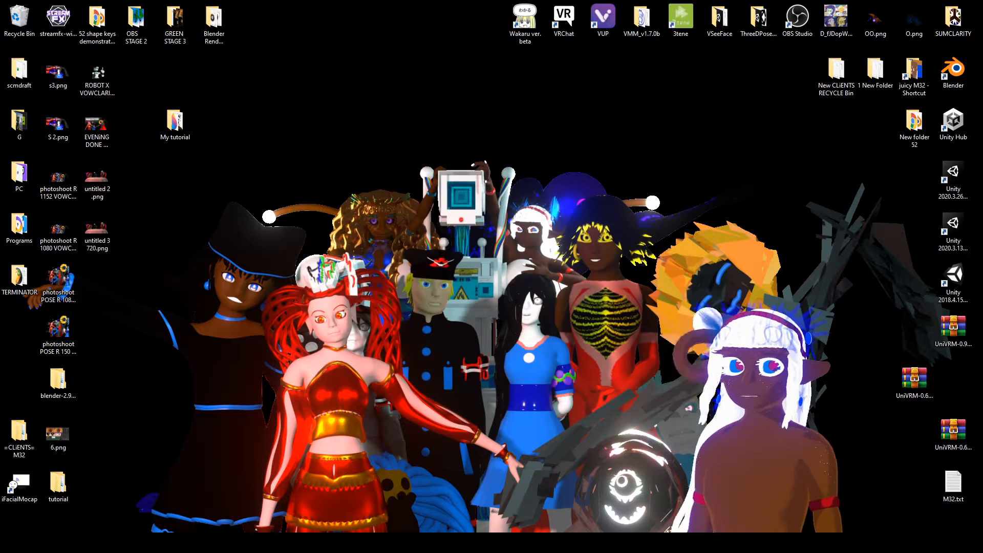
# Launch Unity Hub and set up a new 3D project named "My tutorial" with editor version 2020.3.26f1.
pyautogui.doubleClick(954, 121)
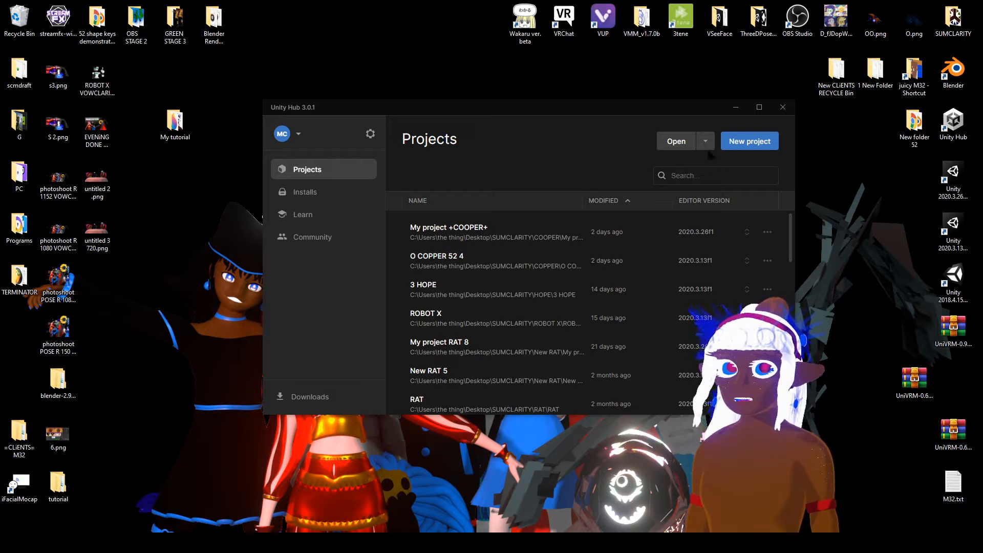
pyautogui.click(746, 146)
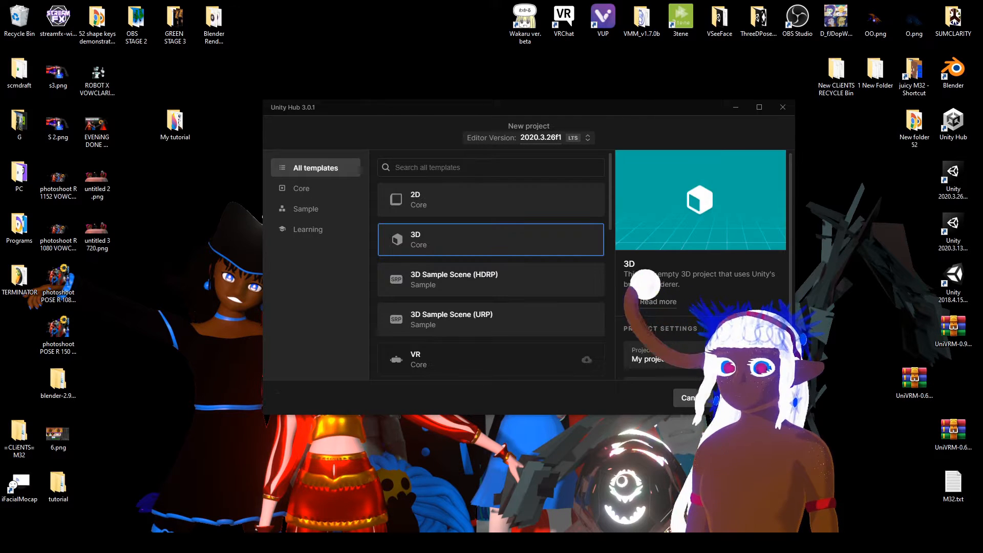
pyautogui.scroll(-1, 735, 192)
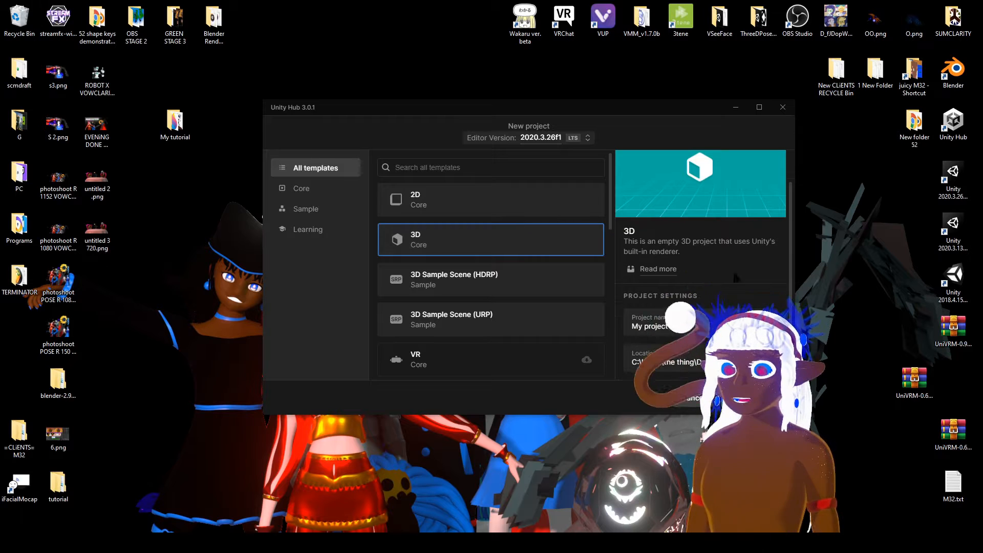
pyautogui.click(679, 326)
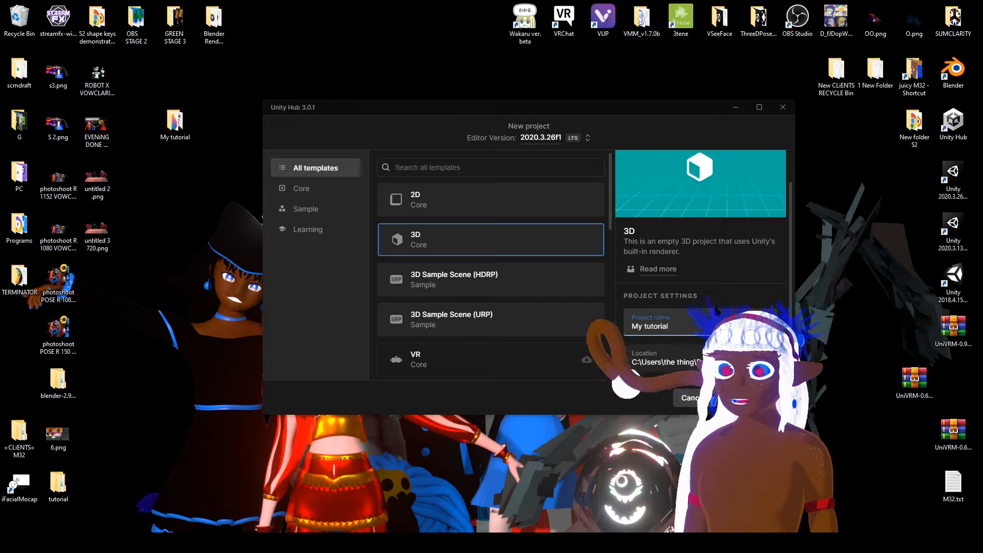
# Set the new project's location to the My tutorial folder on the Desktop.
pyautogui.click(685, 352)
pyautogui.scroll(3, 306, 215)
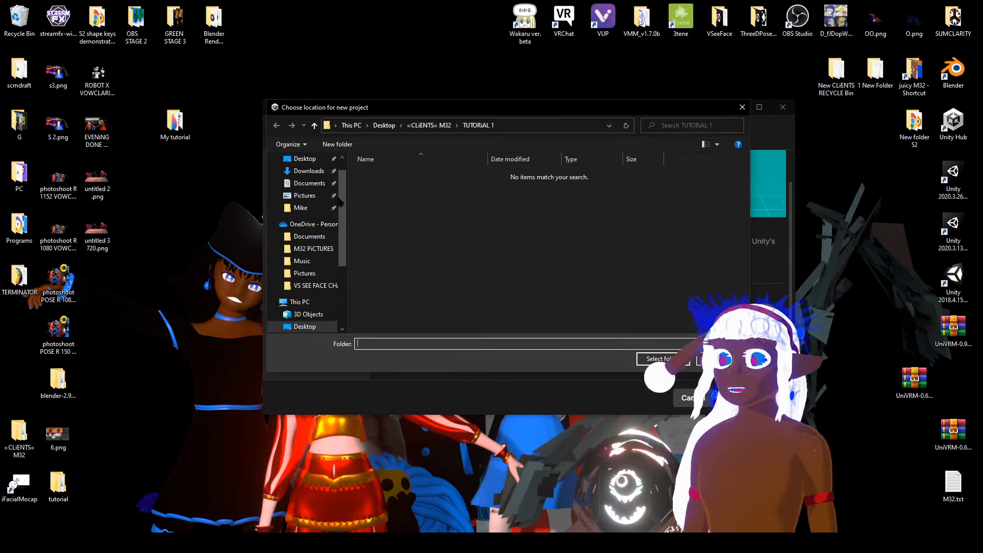
pyautogui.click(307, 179)
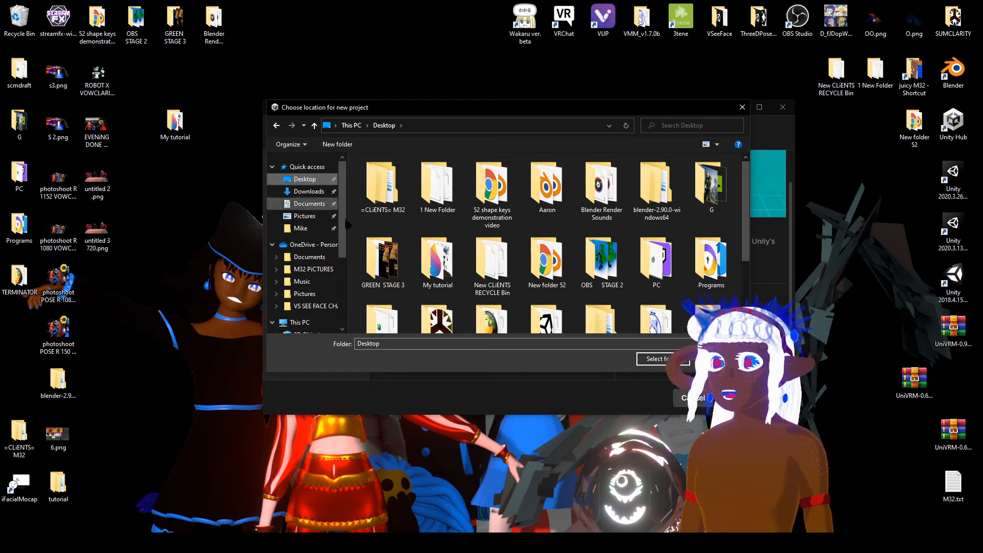
pyautogui.scroll(-3, 568, 302)
pyautogui.scroll(3, 611, 306)
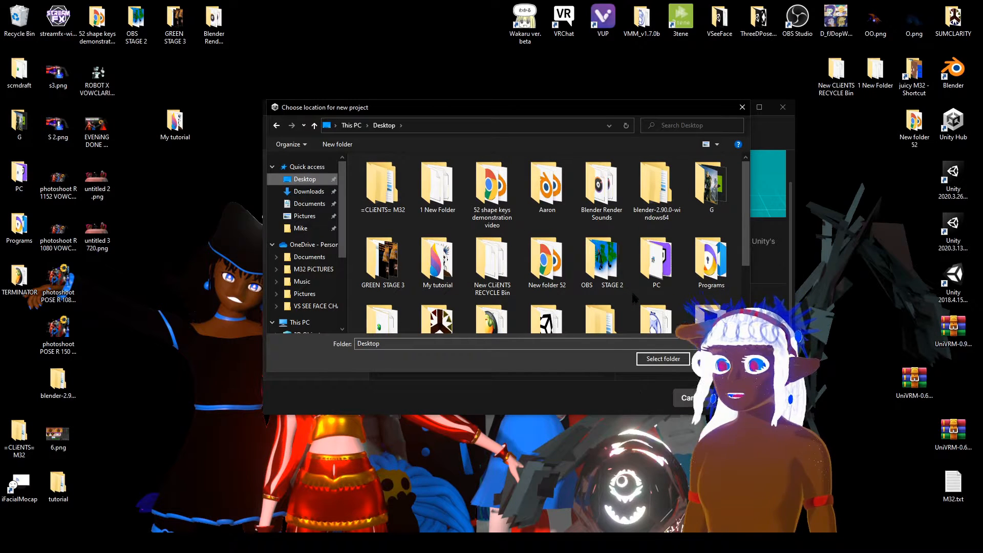
pyautogui.scroll(-3, 635, 297)
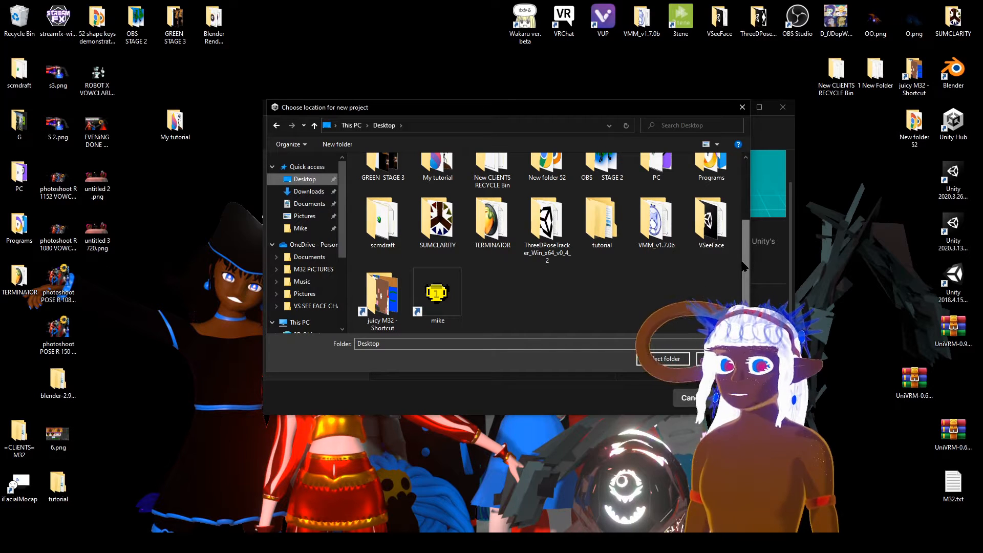
pyautogui.scroll(2, 479, 248)
pyautogui.doubleClick(438, 210)
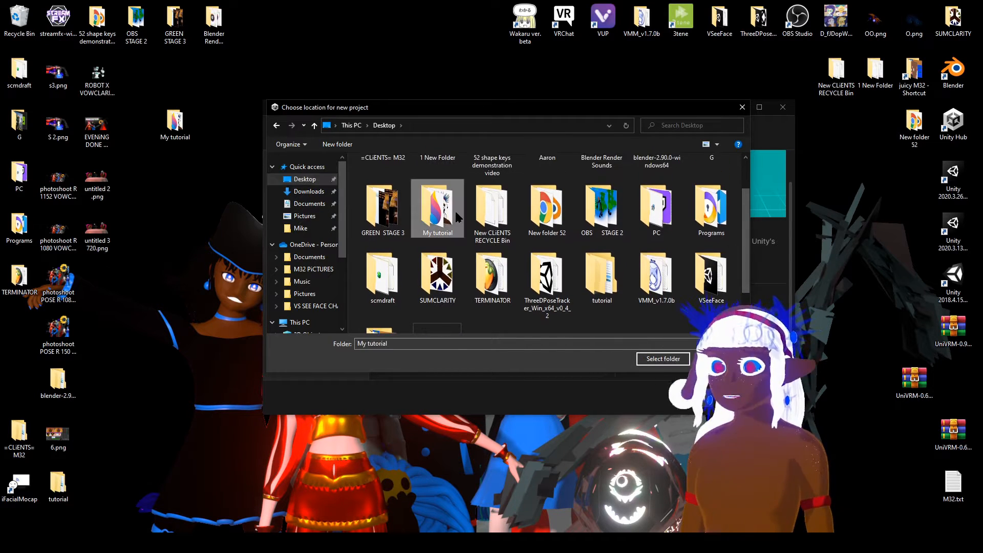
pyautogui.click(662, 359)
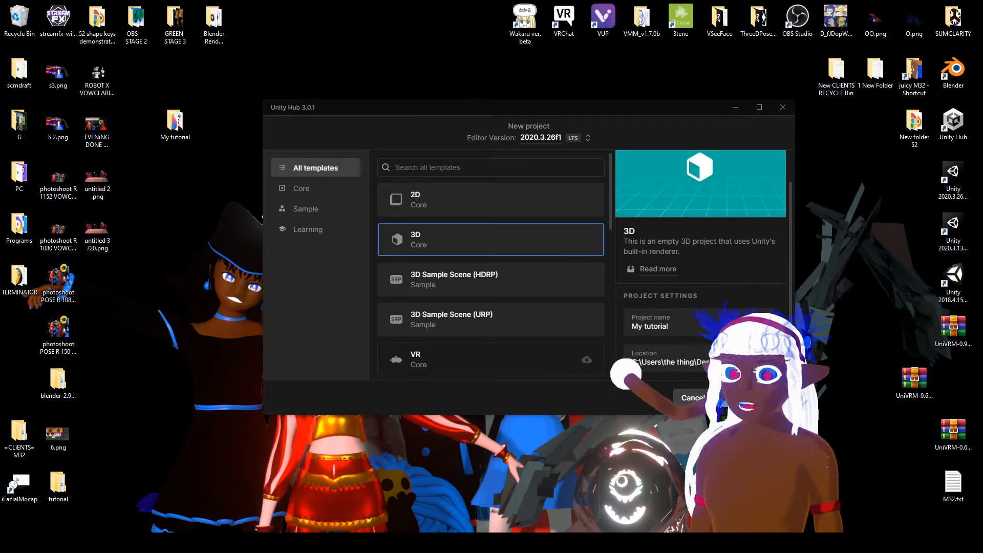
# Create the project, closing Unity Hub and the editor's update notice.
pyautogui.click(745, 398)
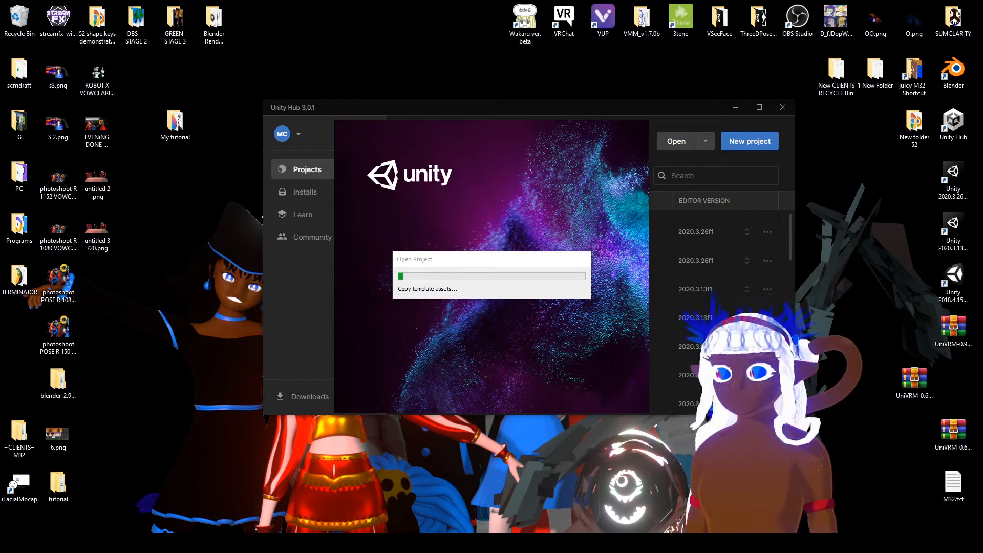
pyautogui.click(782, 108)
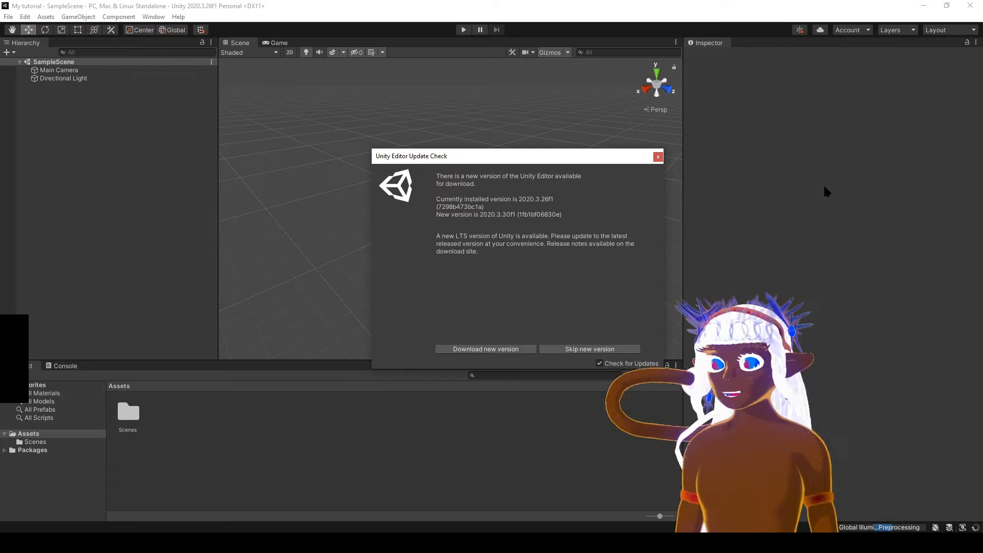
pyautogui.click(659, 157)
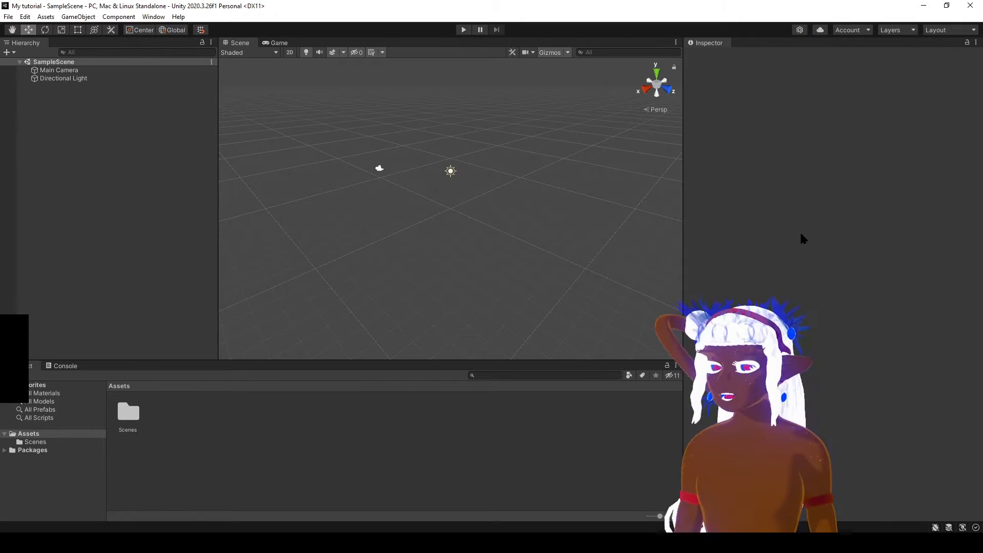
# Import all contents of the UniVRM-0.66.0_39d5 unitypackage from the desktop into the Unity project.
pyautogui.click(947, 5)
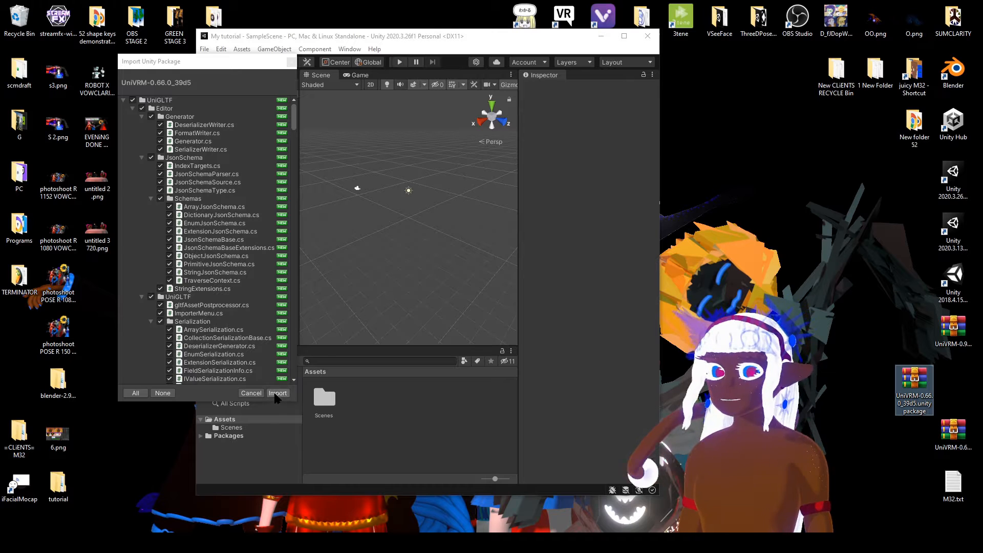
pyautogui.click(278, 393)
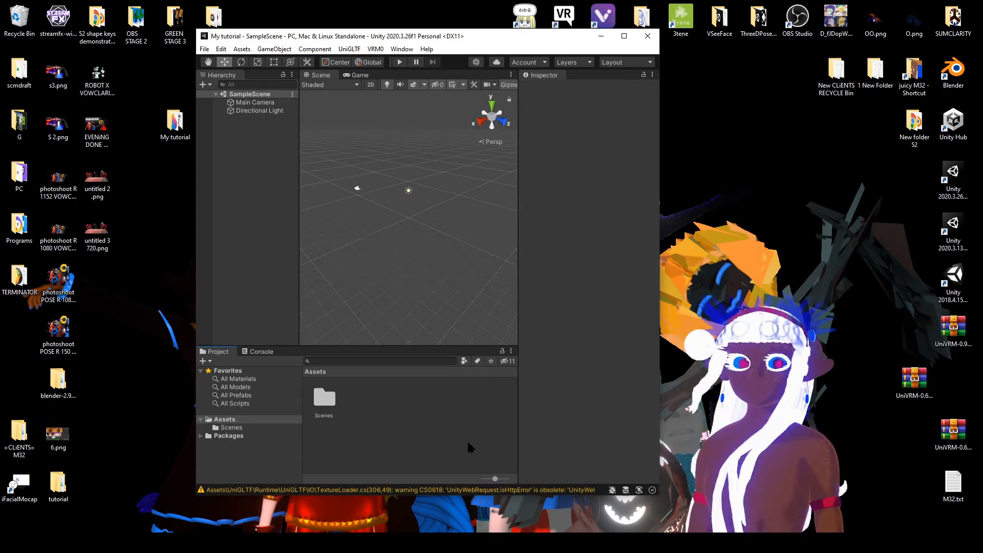
pyautogui.click(625, 36)
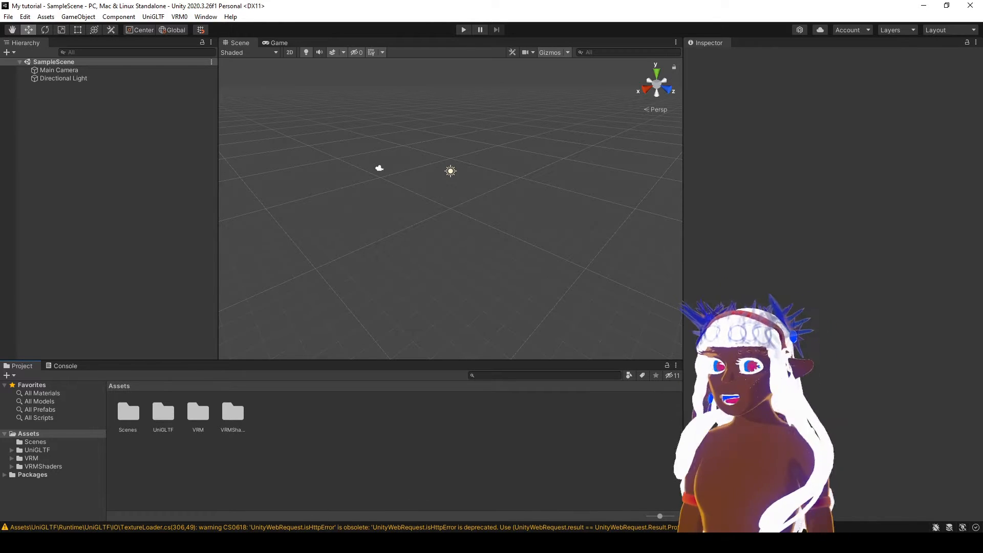
# Bring +COOPER+.fbx from the desktop's My tutorial folder into the project's Assets, closing the folder and restoring the full-screen editor.
pyautogui.click(946, 5)
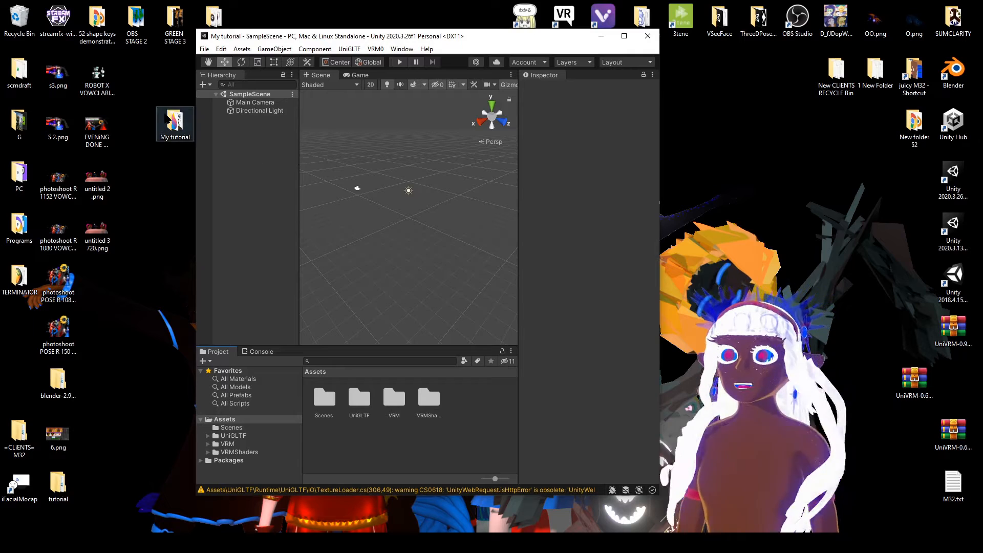
pyautogui.doubleClick(173, 123)
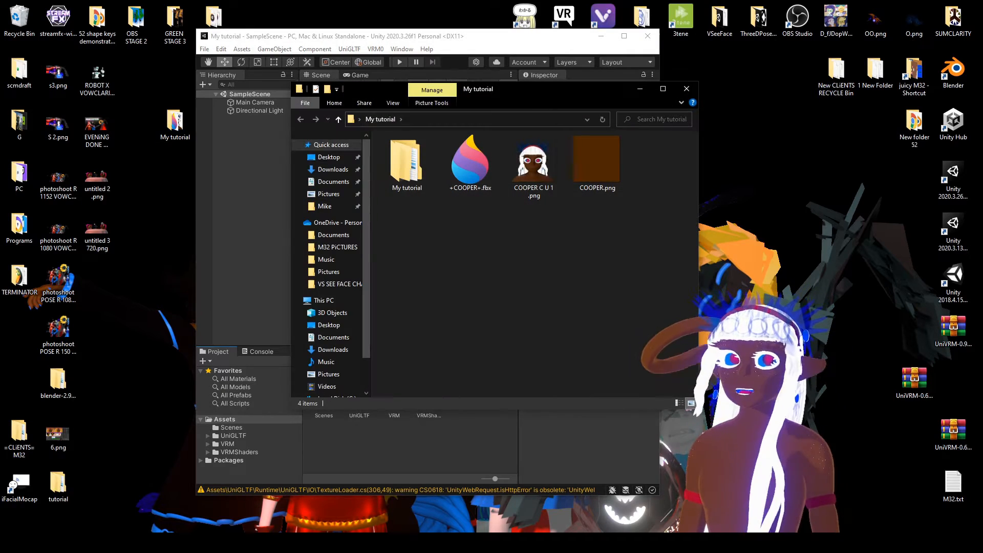
pyautogui.moveTo(559, 102); pyautogui.dragTo(797, 62)
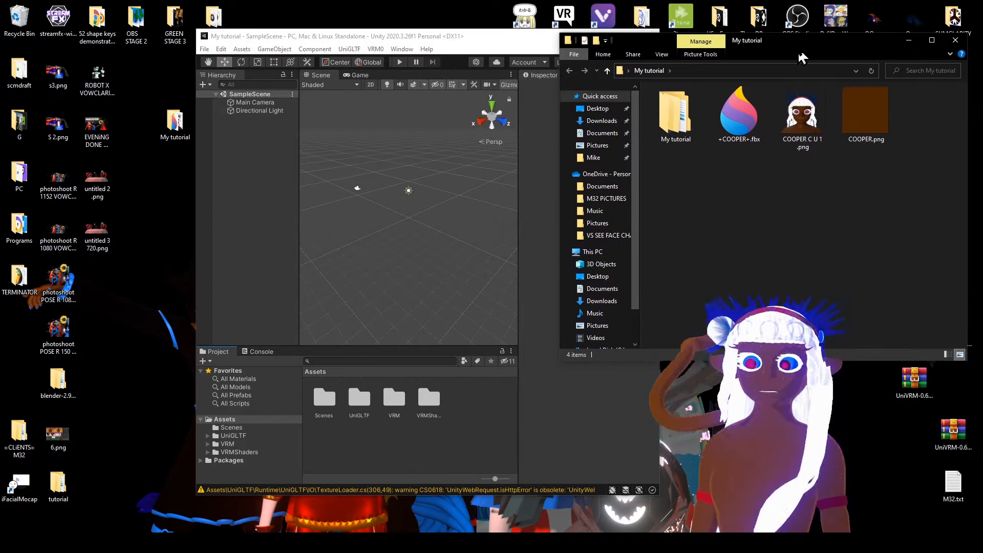
pyautogui.moveTo(736, 109); pyautogui.dragTo(463, 433)
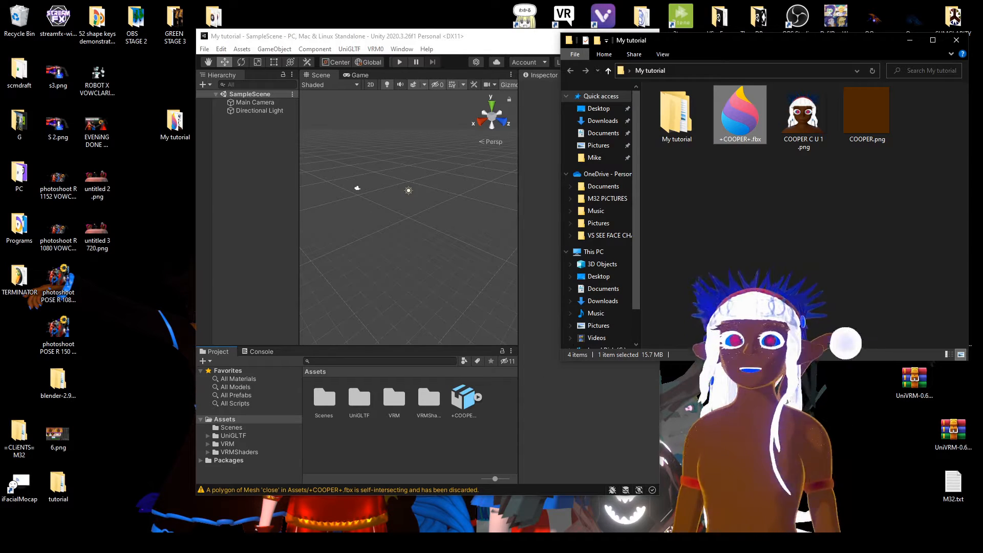
pyautogui.click(474, 37)
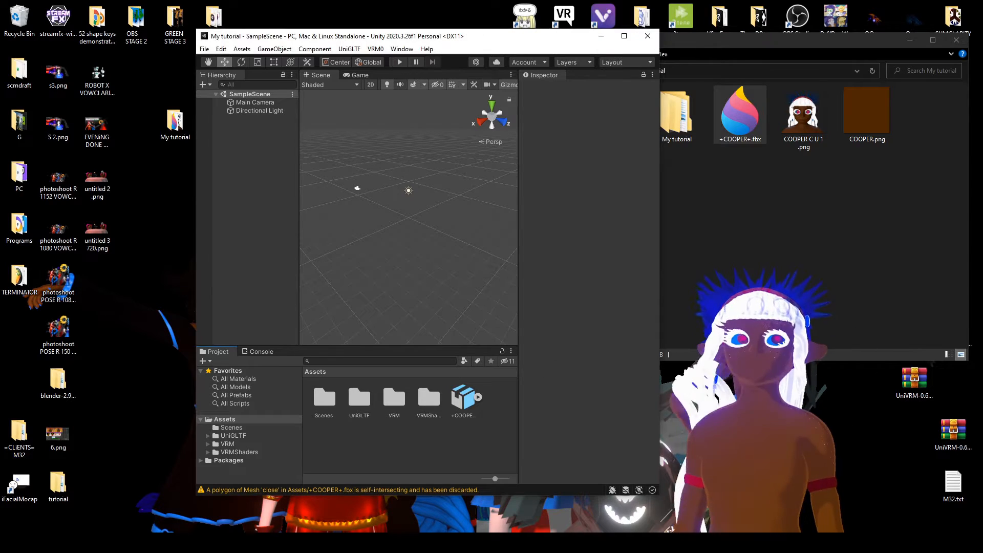
pyautogui.click(956, 40)
pyautogui.click(625, 37)
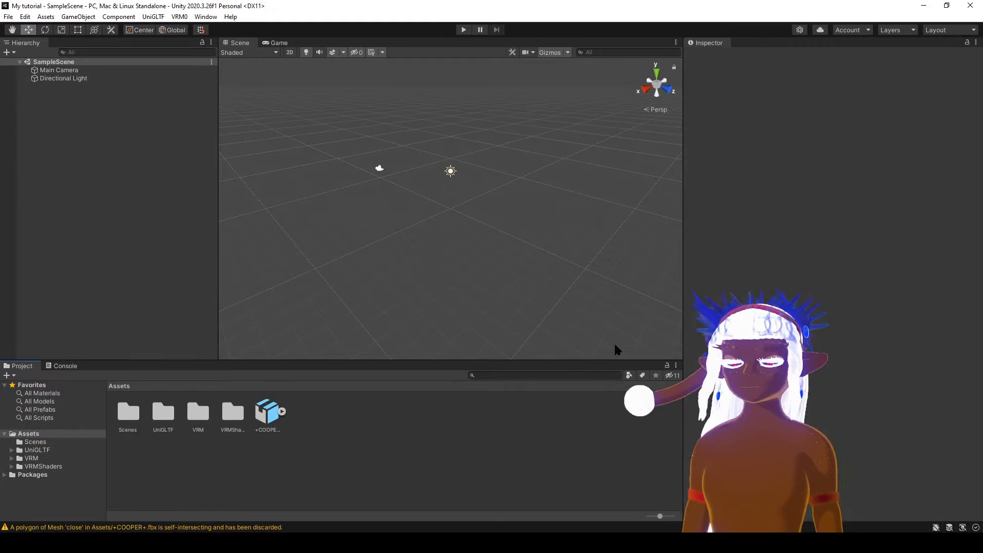
# Set Blend Shape Normals to None in the model import settings of the +COOPER+ asset.
pyautogui.click(264, 412)
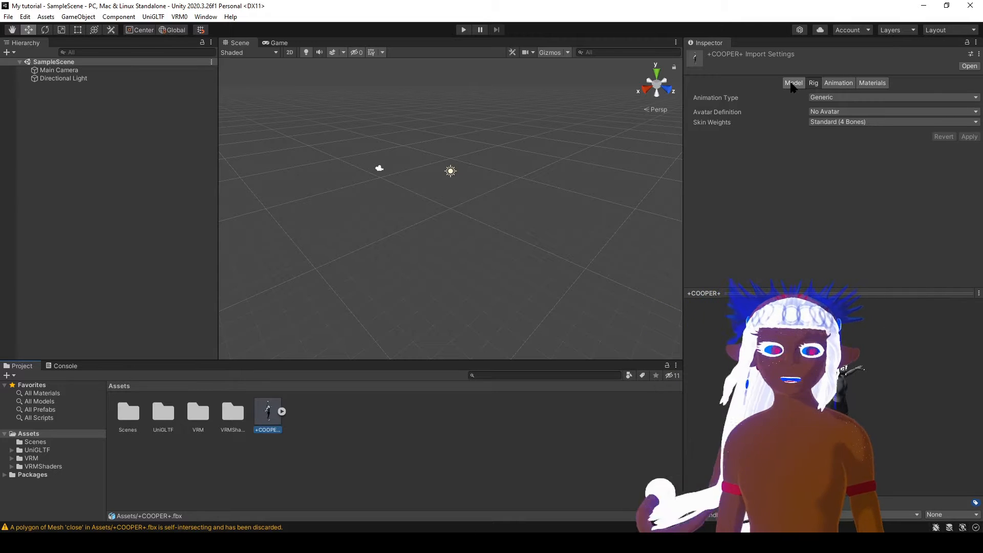
pyautogui.click(792, 83)
pyautogui.scroll(-5, 784, 208)
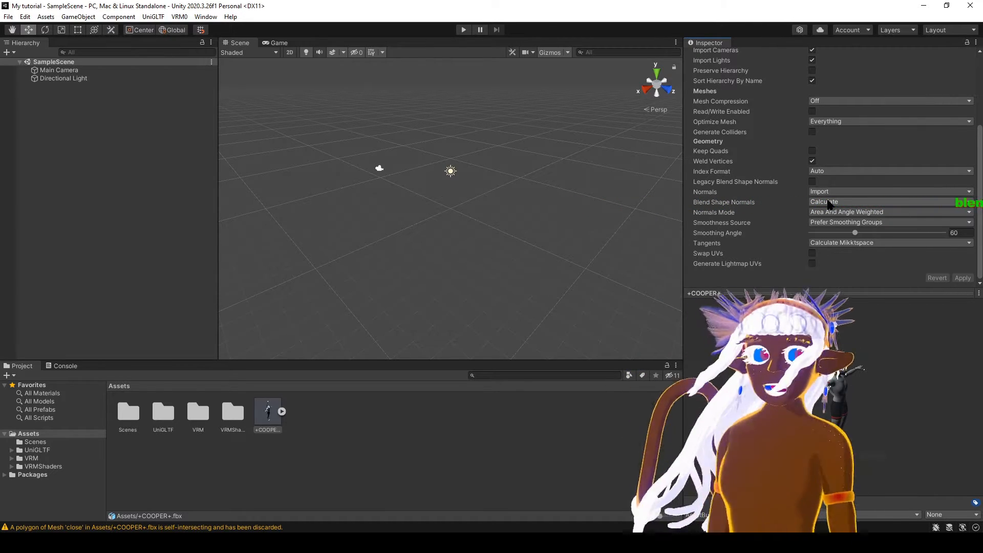
pyautogui.click(830, 202)
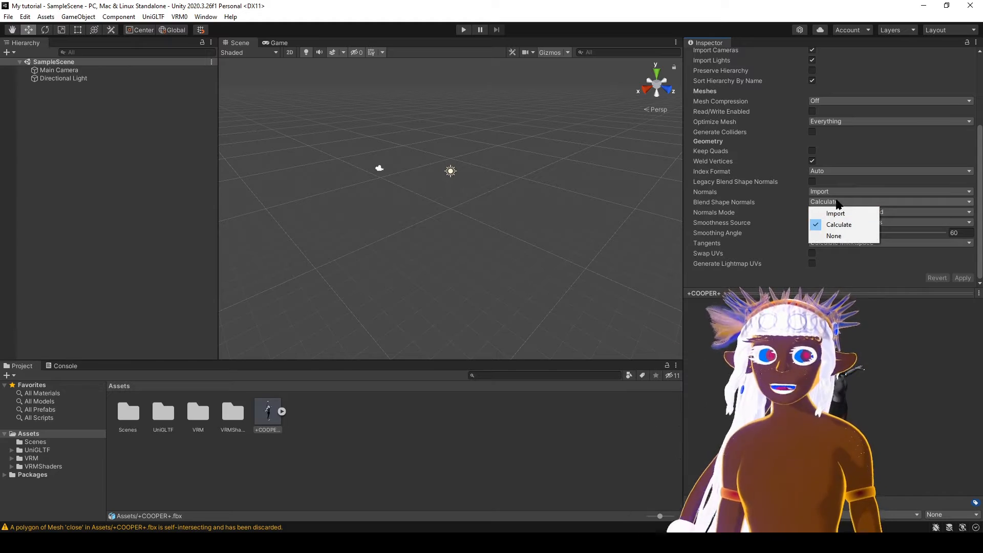
pyautogui.click(834, 236)
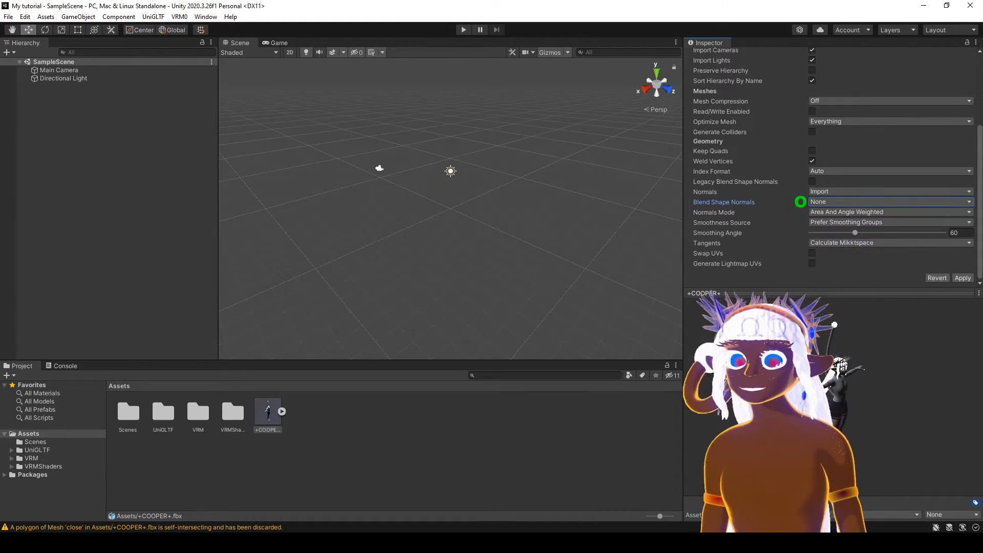
pyautogui.moveTo(414, 543)
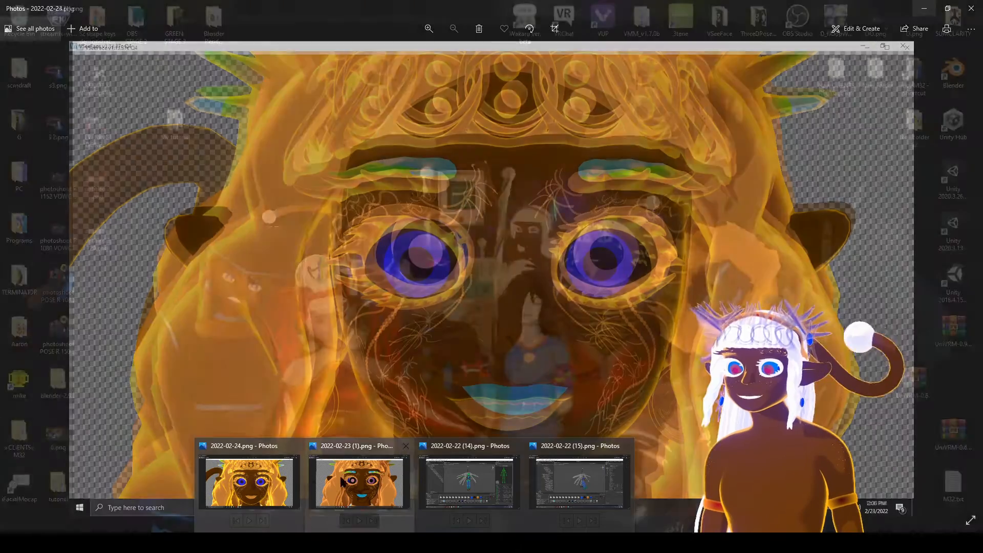
pyautogui.moveTo(348, 481)
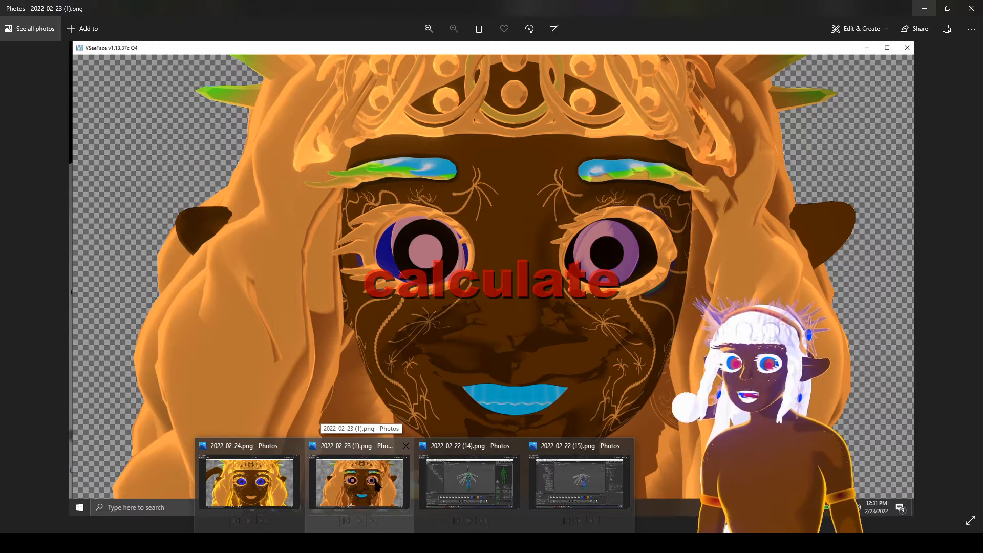
pyautogui.moveTo(247, 482)
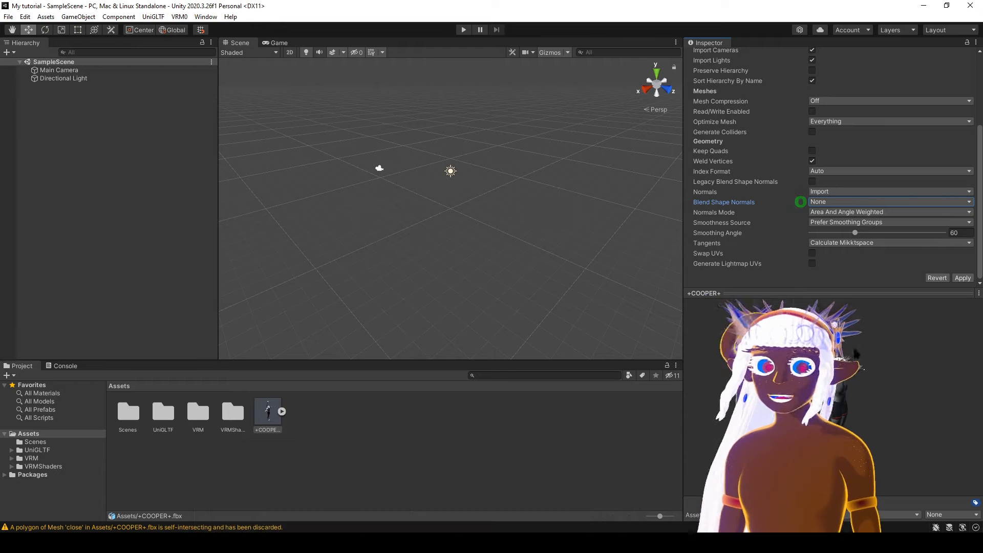
# Set the +COOPER+ rig's Animation Type to Humanoid, apply it and open its avatar configuration.
pyautogui.scroll(4, 836, 169)
pyautogui.click(814, 82)
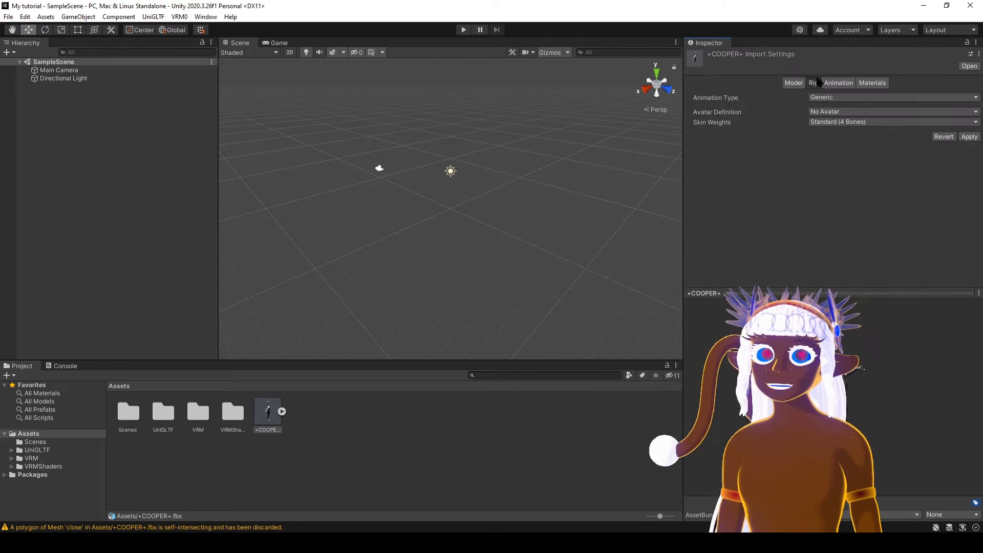
pyautogui.click(852, 97)
pyautogui.click(841, 143)
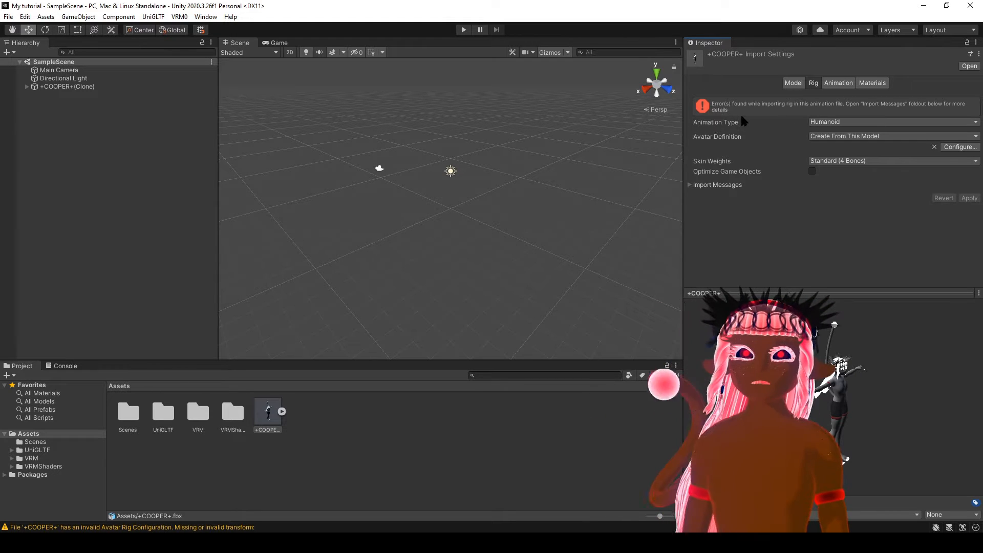
pyautogui.click(690, 185)
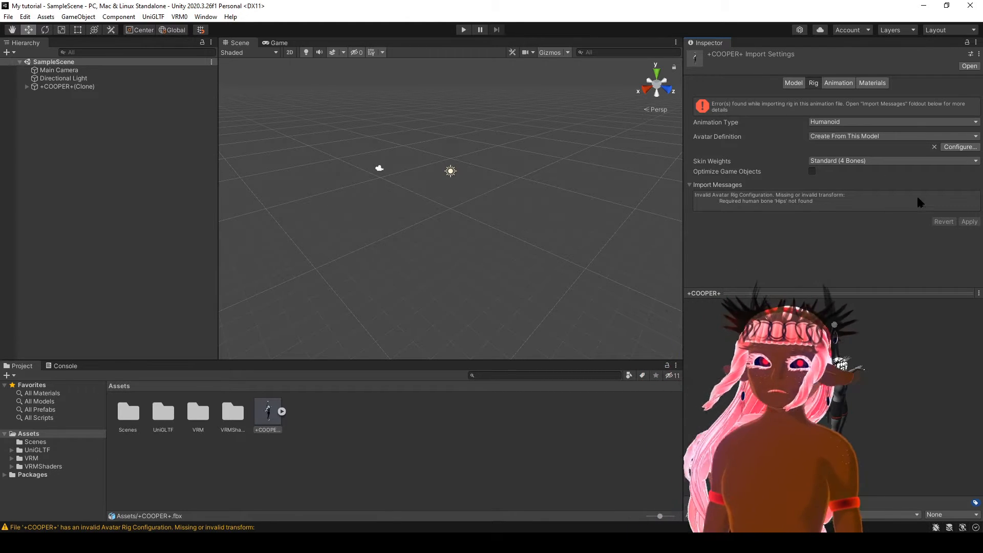
pyautogui.click(944, 148)
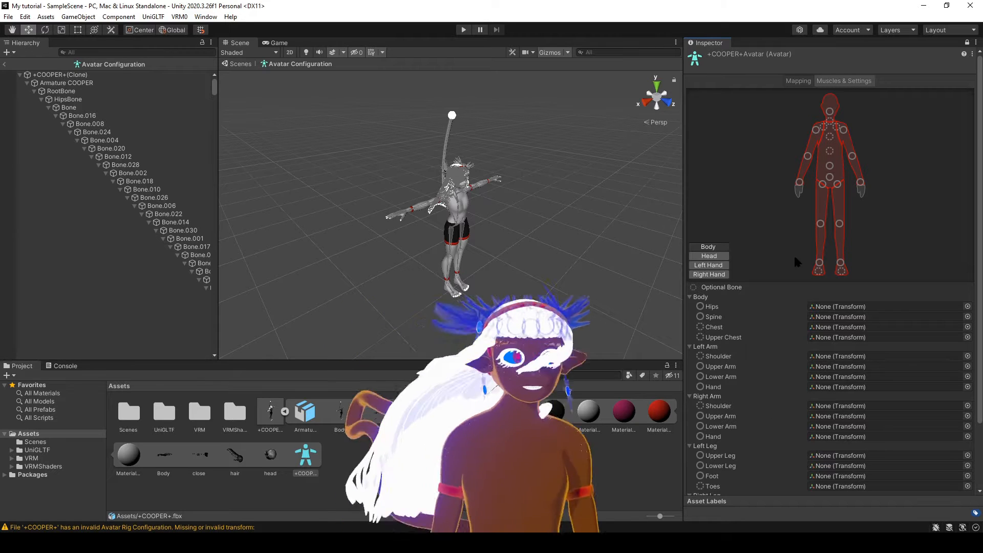
# Examine which body, head and hand bone slots the avatar mapping offers, ending on the body map.
pyautogui.click(819, 263)
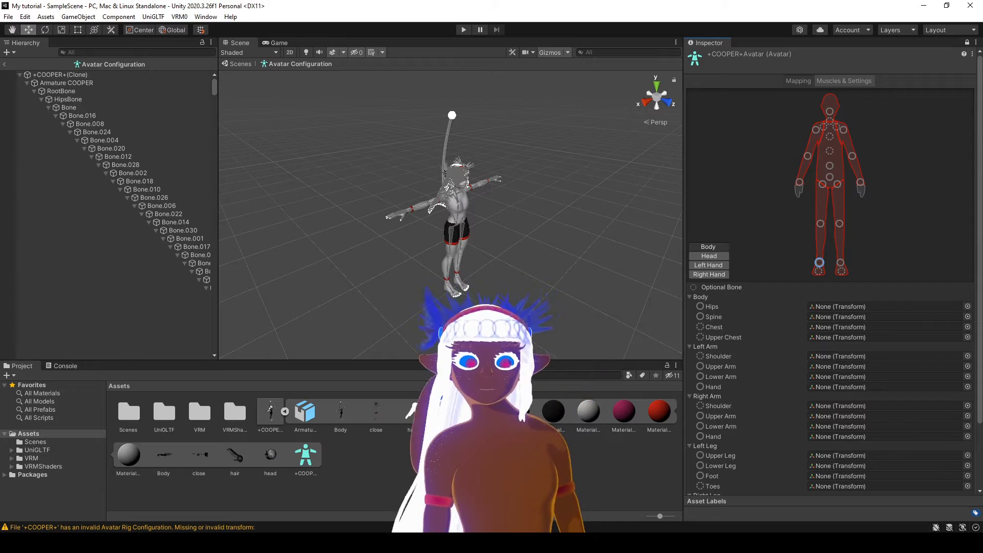
pyautogui.moveTo(430, 543)
pyautogui.click(594, 483)
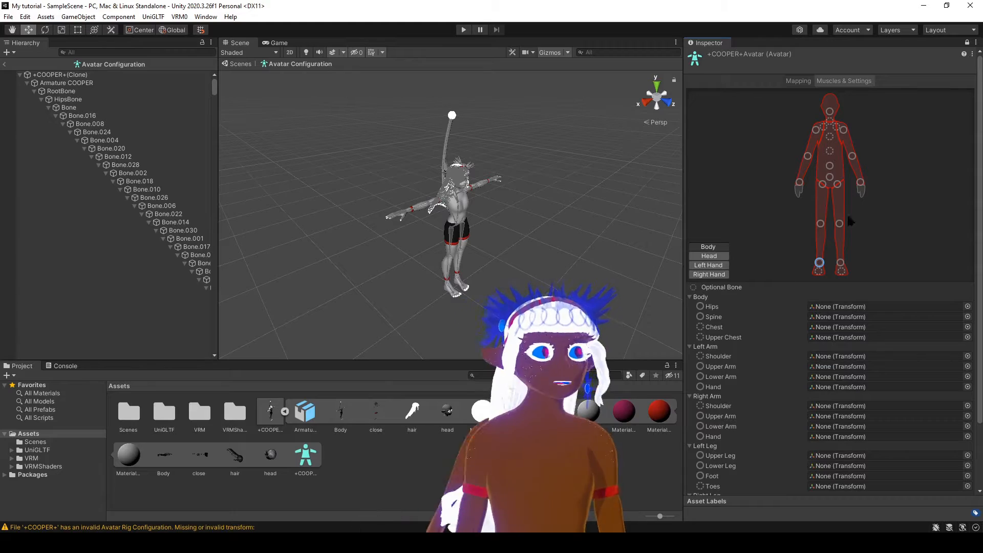
pyautogui.press('e')
pyautogui.press('f')
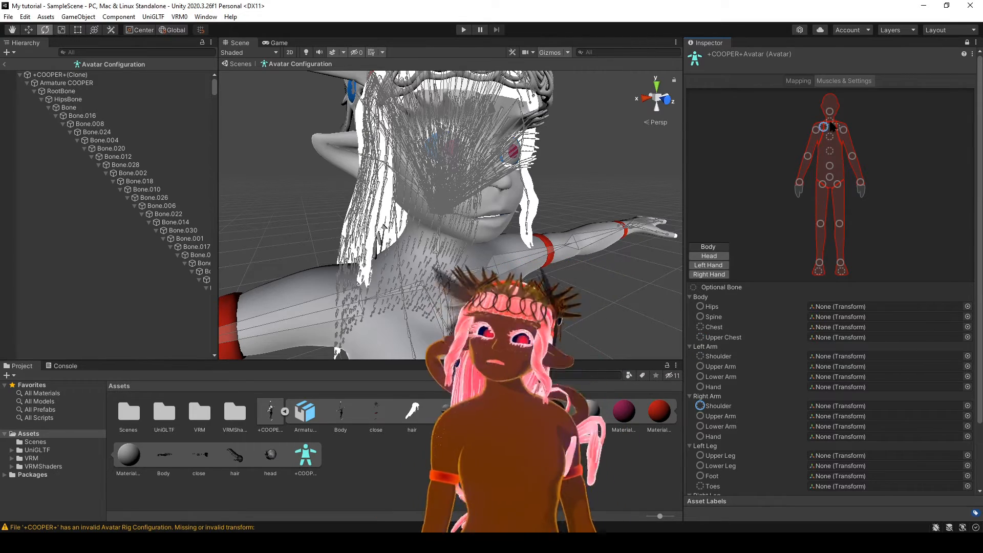
pyautogui.click(837, 127)
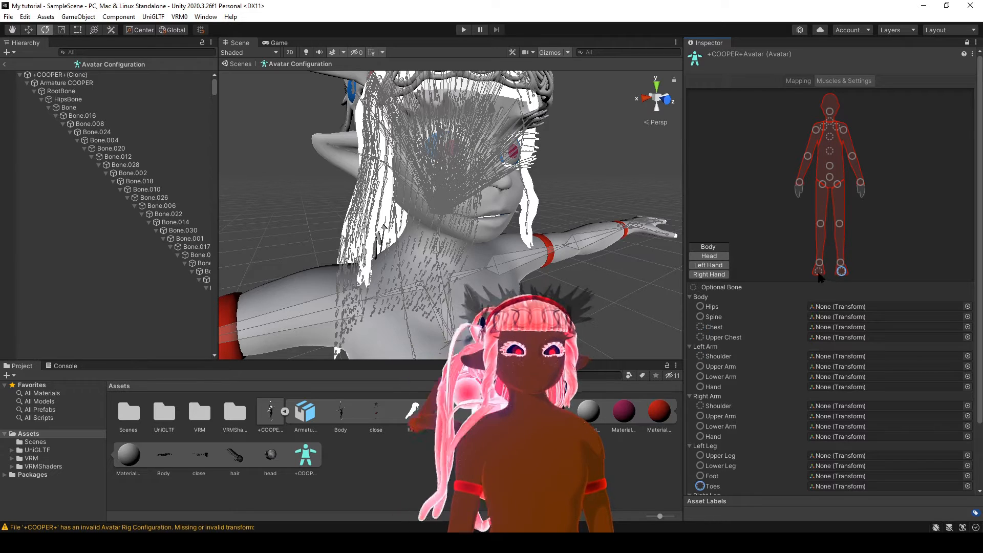
pyautogui.click(842, 272)
pyautogui.click(830, 137)
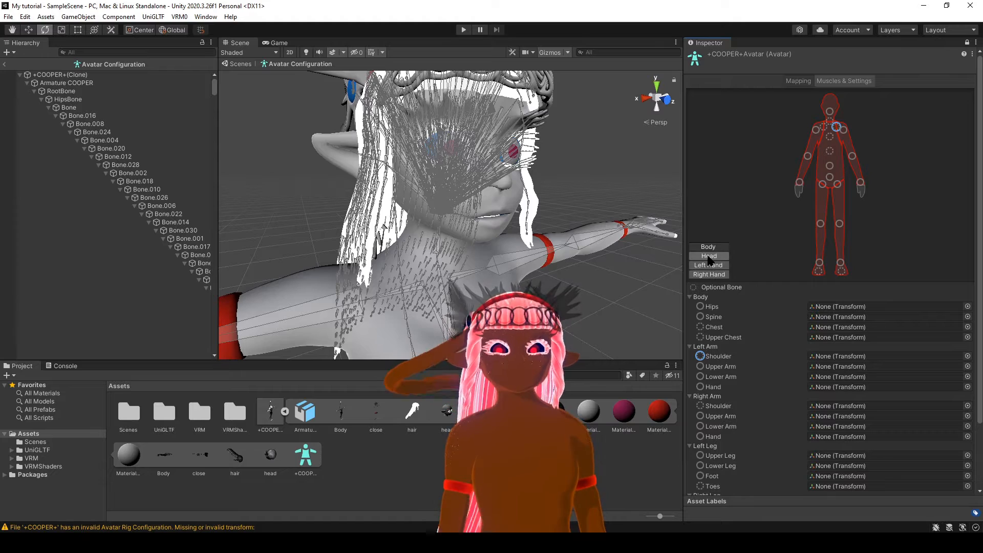
pyautogui.click(710, 257)
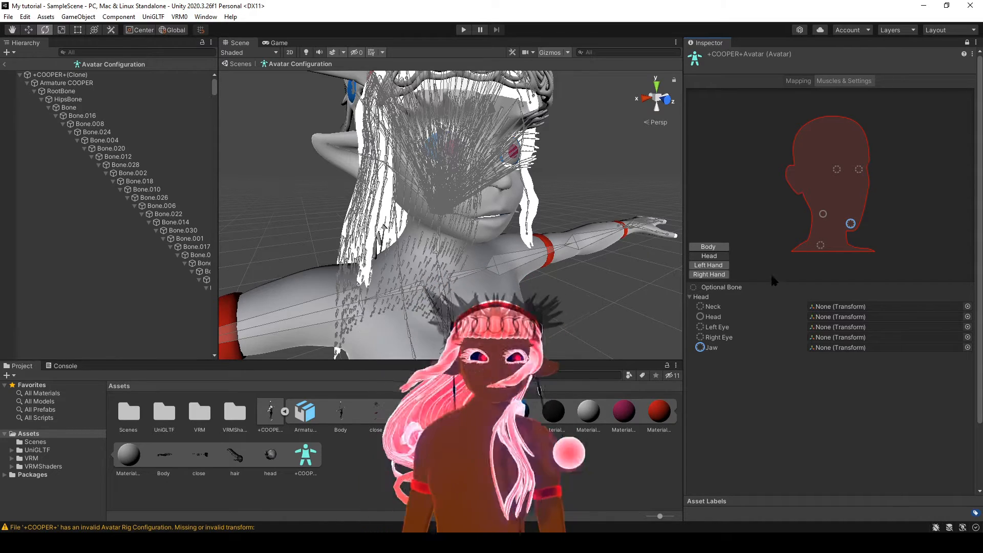
pyautogui.click(721, 274)
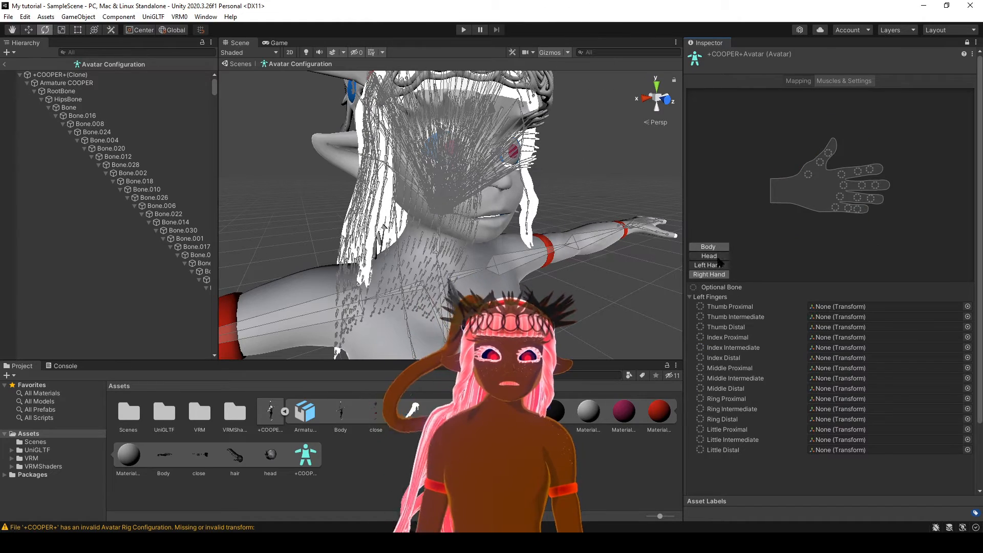
pyautogui.click(720, 266)
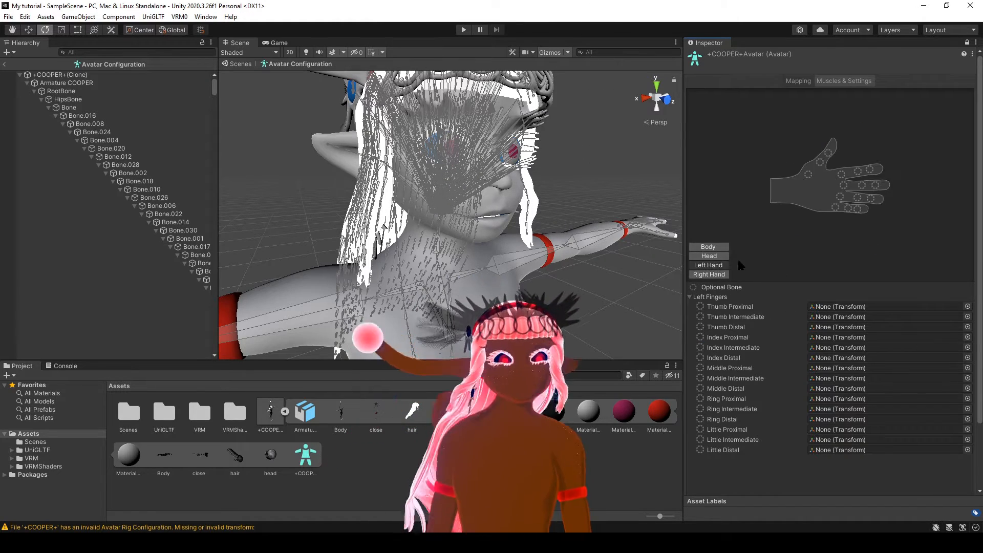
pyautogui.click(715, 248)
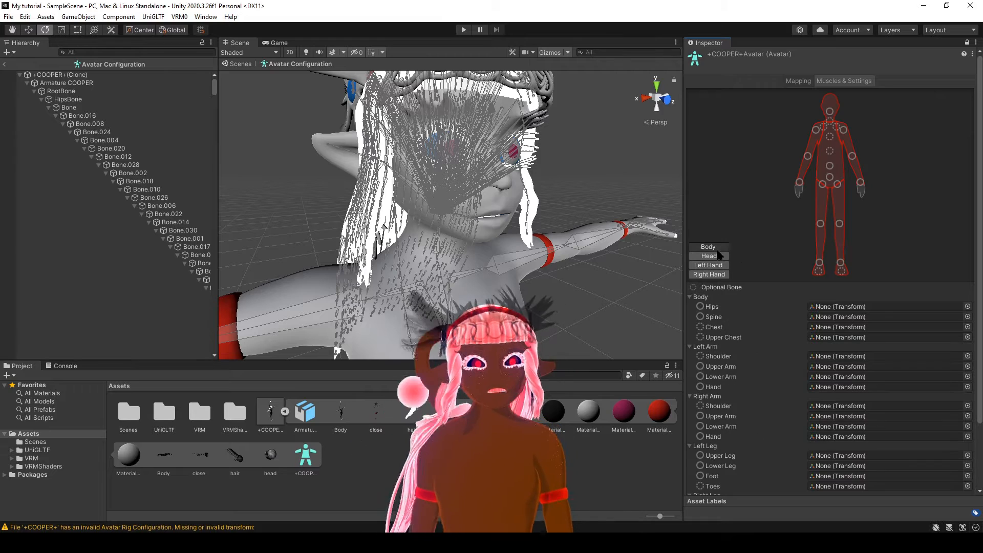
# Assign LeftShoulderBone, LeftUpperArmBone, LeftLowerArmBone and LeftHandBone to the matching left arm slots of the avatar.
pyautogui.click(477, 272)
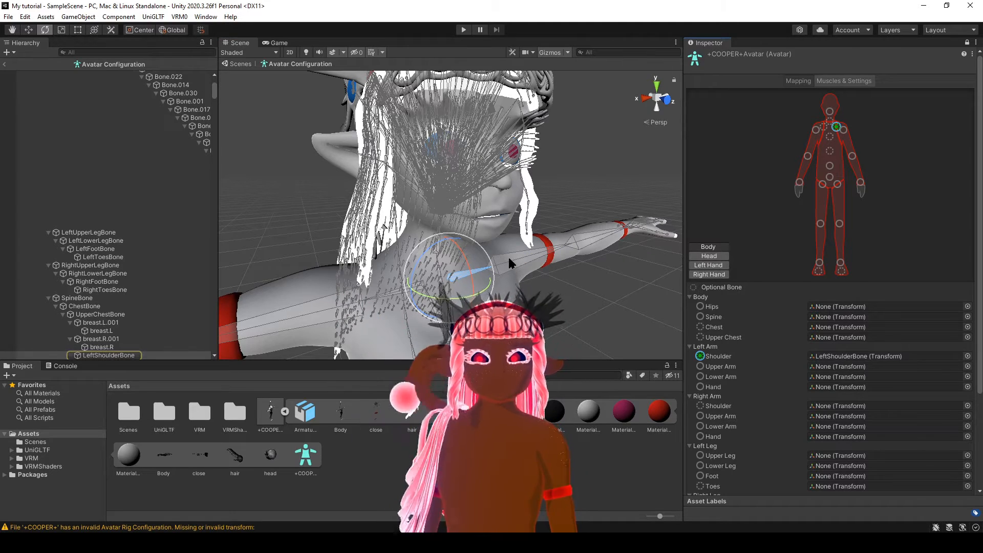
pyautogui.click(527, 254)
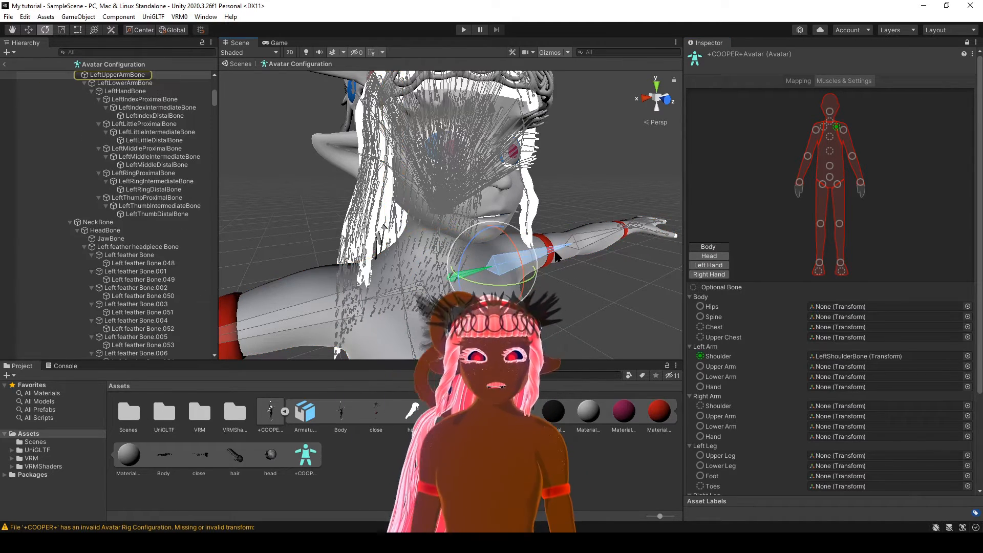
pyautogui.moveTo(832, 195); pyautogui.dragTo(846, 136)
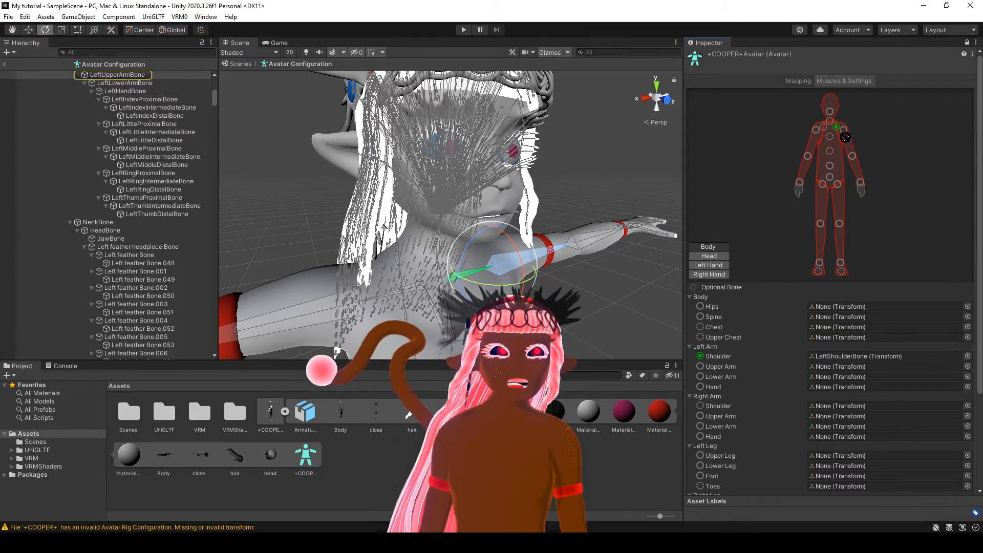
pyautogui.click(596, 244)
pyautogui.moveTo(615, 228); pyautogui.dragTo(451, 280, button='middle')
pyautogui.moveTo(125, 83); pyautogui.dragTo(861, 183)
# Assign LeftThumbProximalBone, LeftThumbIntermediateBone and LeftThumbDistalBone to the thumb slots of the left hand mapping.
pyautogui.click(466, 281)
pyautogui.click(709, 265)
pyautogui.moveTo(502, 205); pyautogui.dragTo(545, 256, button='right')
pyautogui.click(463, 265)
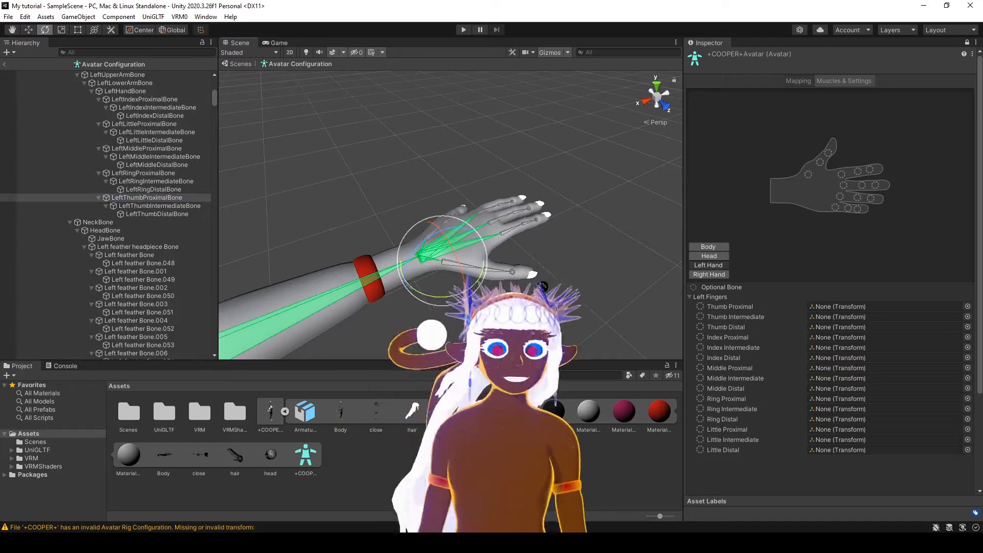
pyautogui.moveTo(147, 198); pyautogui.dragTo(808, 174)
pyautogui.doubleClick(147, 205)
pyautogui.scroll(-5, 578, 257)
pyautogui.click(147, 199)
pyautogui.moveTo(435, 262); pyautogui.dragTo(444, 288, button='middle')
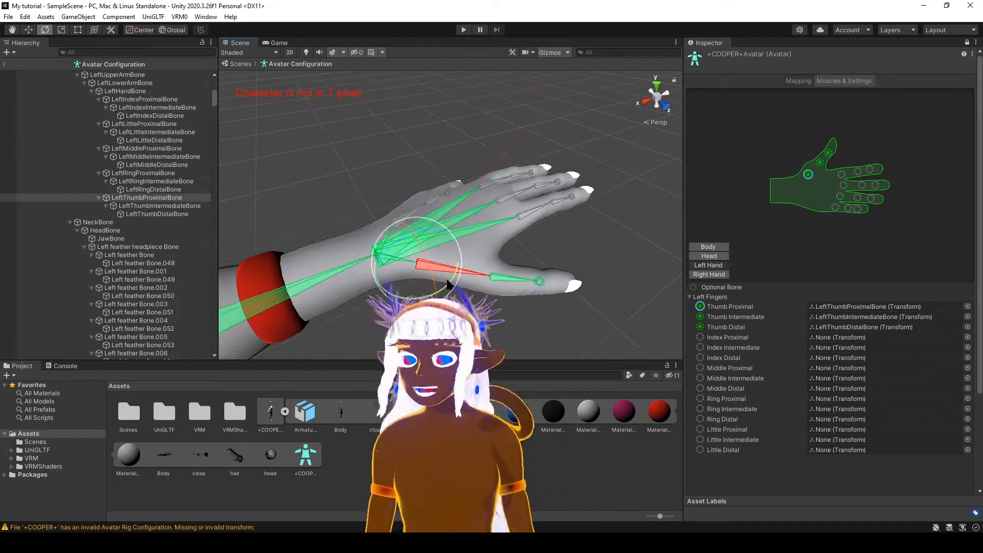
# Assign the left index, middle and ring finger bones to their slots, plus the little finger's proximal and intermediate bones.
pyautogui.click(519, 210)
pyautogui.moveTo(149, 149); pyautogui.dragTo(195, 151)
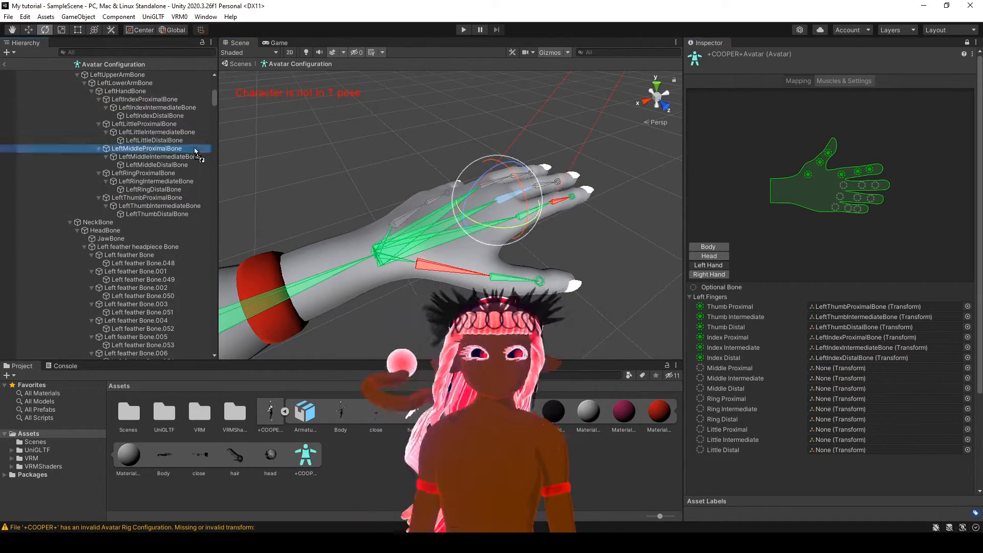
pyautogui.moveTo(141, 166); pyautogui.dragTo(876, 186)
pyautogui.click(137, 173)
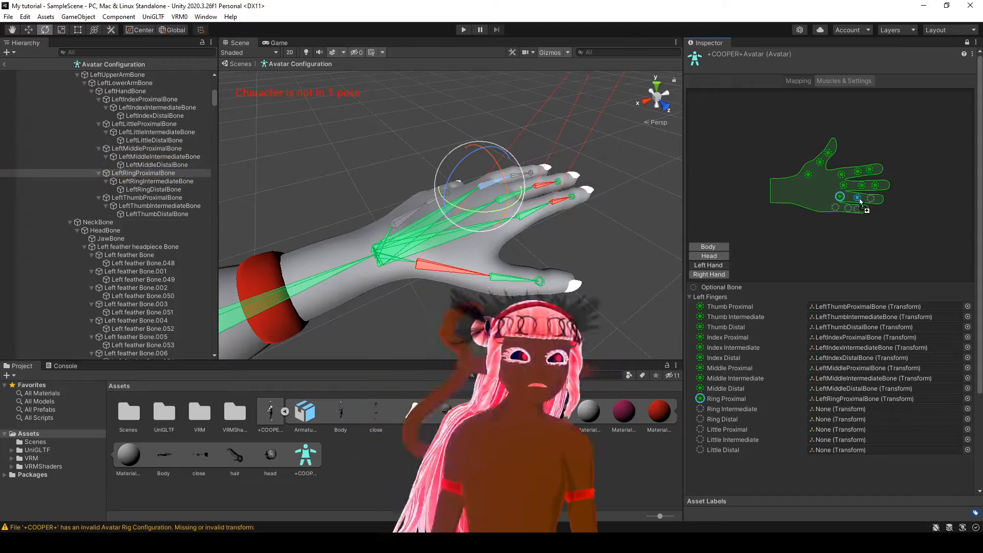
pyautogui.click(145, 140)
pyautogui.moveTo(144, 125); pyautogui.dragTo(836, 208)
pyautogui.moveTo(148, 133); pyautogui.dragTo(849, 208)
# Assign RightShoulderBone, RightUpperArmBone, RightLowerArmBone and RightHandBone to the matching right arm slots in the body mapping.
pyautogui.moveTo(435, 297); pyautogui.dragTo(486, 220, button='right')
pyautogui.scroll(-8, 487, 220)
pyautogui.scroll(6, 527, 266)
pyautogui.click(527, 265)
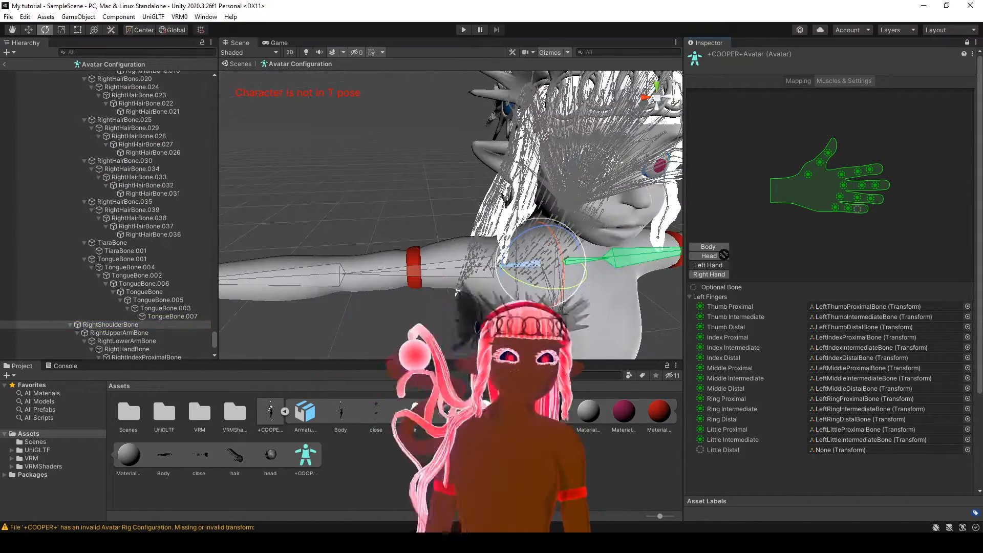
pyautogui.click(708, 247)
pyautogui.moveTo(114, 326); pyautogui.dragTo(861, 407)
pyautogui.click(408, 270)
pyautogui.click(304, 273)
pyautogui.moveTo(127, 341); pyautogui.dragTo(860, 426)
pyautogui.moveTo(333, 271); pyautogui.dragTo(555, 237, button='middle')
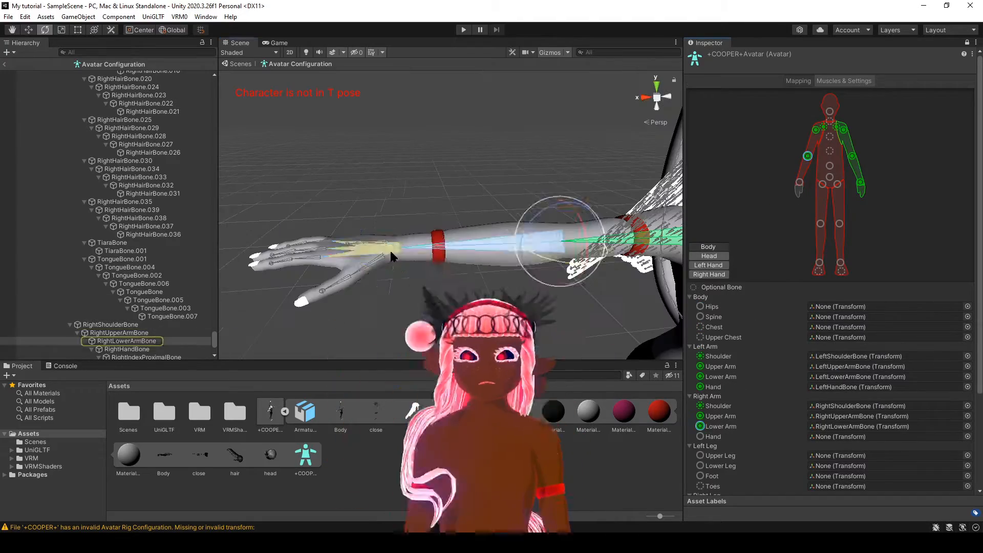
pyautogui.click(393, 256)
pyautogui.moveTo(126, 349); pyautogui.dragTo(861, 437)
# Assign RightThumbProximalBone, RightThumbIntermediateBone and RightThumbDistalBone to the thumb slots of the right hand mapping.
pyautogui.click(709, 274)
pyautogui.click(376, 262)
pyautogui.scroll(-1, 148, 316)
# Assign the proximal, intermediate and distal bones of the right index, middle and ring fingers to their matching slots.
pyautogui.click(317, 261)
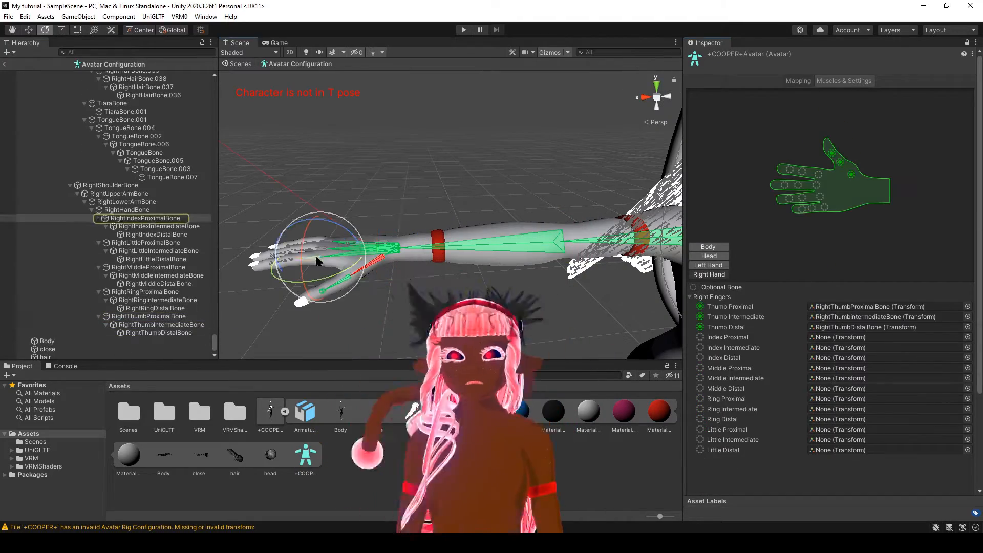
pyautogui.click(146, 268)
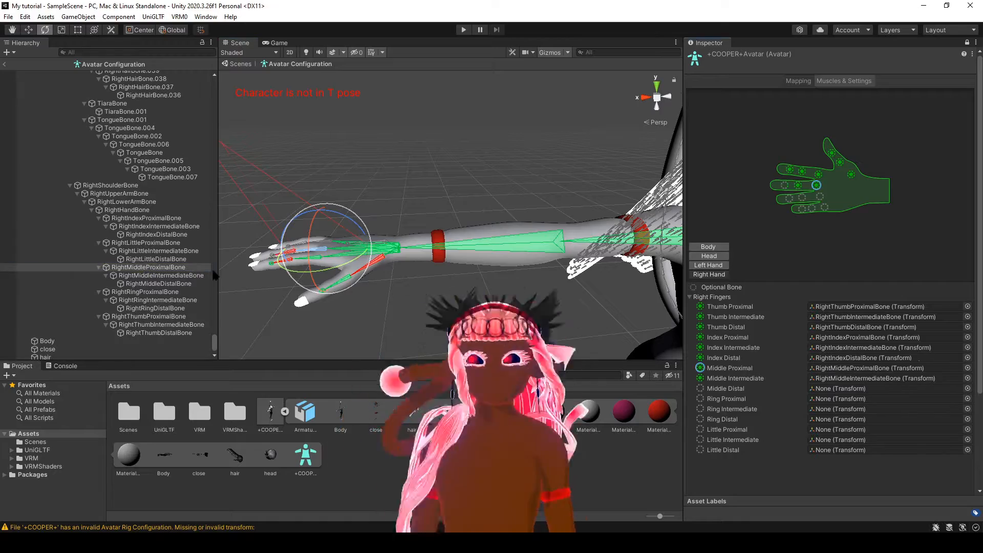
pyautogui.moveTo(158, 283); pyautogui.dragTo(850, 389)
pyautogui.click(273, 255)
pyautogui.keyDown('alt'); pyautogui.moveTo(308, 246); pyautogui.dragTo(328, 287); pyautogui.keyUp('alt')
pyautogui.click(372, 240)
pyautogui.moveTo(803, 202); pyautogui.dragTo(802, 199)
pyautogui.moveTo(155, 308); pyautogui.dragTo(789, 199)
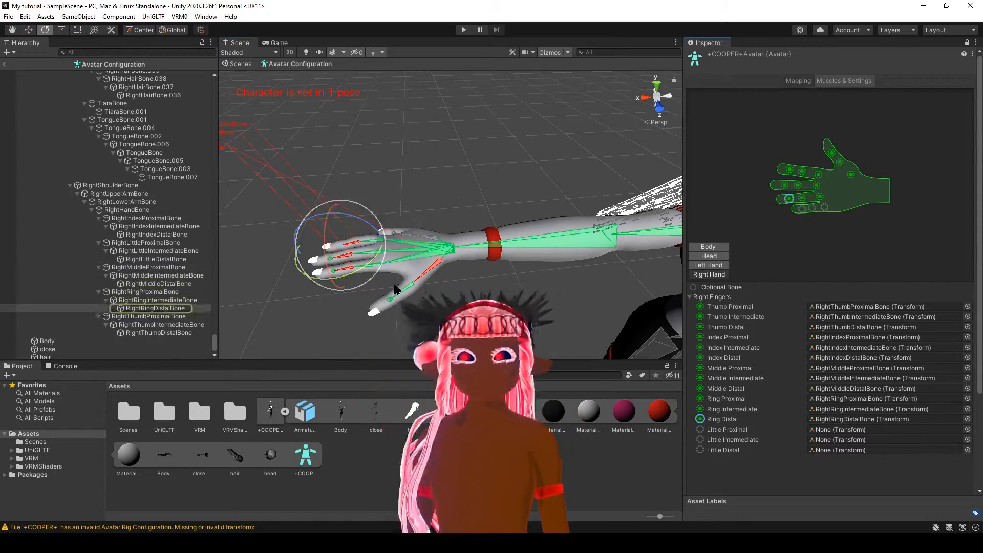
# Assign the right little finger's proximal, intermediate and distal bones to the Little slots of the right hand mapping.
pyautogui.moveTo(146, 243); pyautogui.dragTo(811, 208)
pyautogui.scroll(-4, 461, 205)
pyautogui.moveTo(409, 200); pyautogui.dragTo(507, 197, button='right')
pyautogui.scroll(5, 507, 197)
# Assign NeckBone to the Neck slot and HeadBone to the Head slot of the avatar mapping.
pyautogui.click(710, 256)
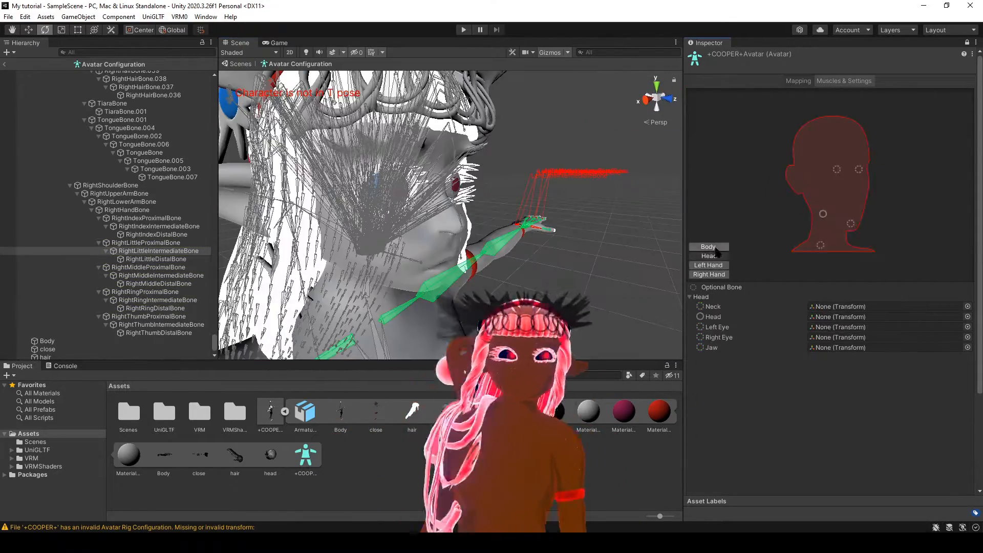
pyautogui.click(709, 247)
pyautogui.scroll(3, 473, 221)
pyautogui.click(472, 235)
pyautogui.moveTo(98, 75); pyautogui.dragTo(830, 122)
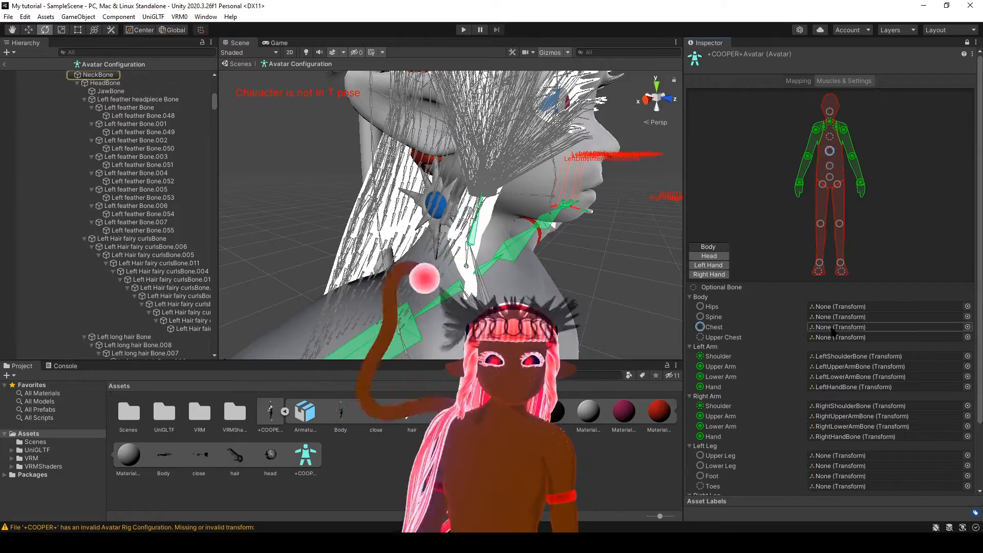
pyautogui.click(709, 255)
pyautogui.moveTo(105, 83); pyautogui.dragTo(823, 214)
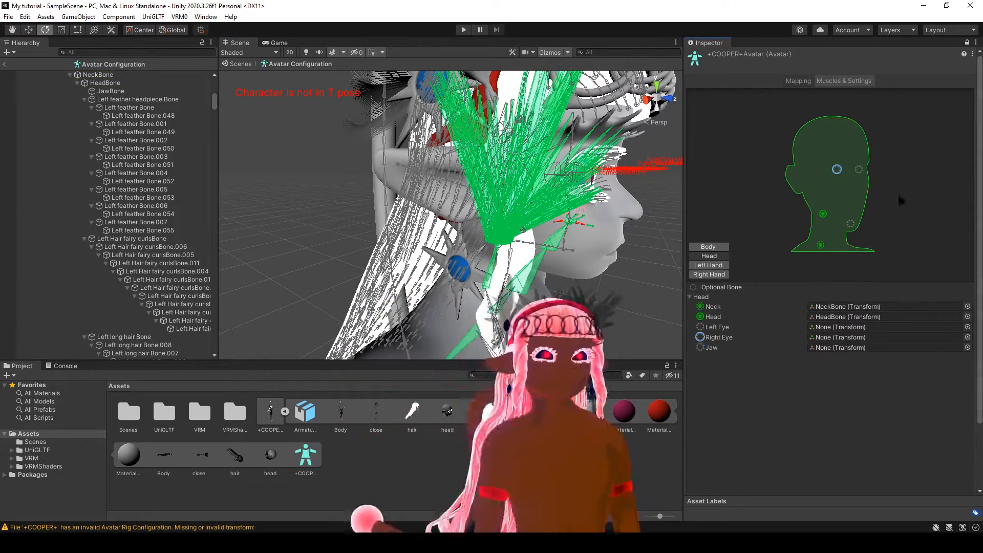
# Assign LeftEyeBone and RightEyeBone to the matching eye slots, and return to the body mapping.
pyautogui.doubleClick(837, 169)
pyautogui.write('eye')
pyautogui.moveTo(976, 310); pyautogui.dragTo(975, 404)
pyautogui.doubleClick(820, 333)
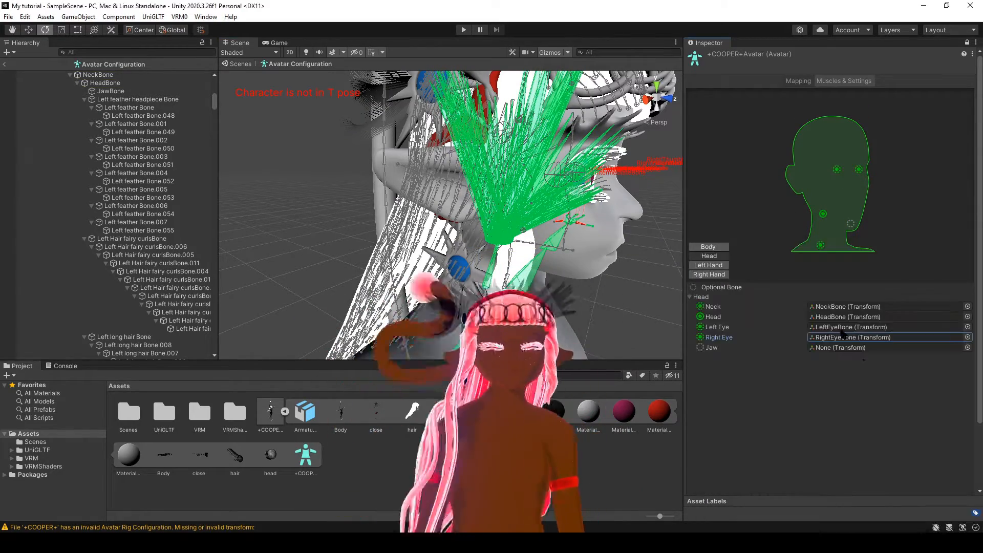
pyautogui.click(708, 247)
pyautogui.moveTo(595, 297); pyautogui.dragTo(574, 205, button='middle')
pyautogui.click(504, 287)
pyautogui.moveTo(100, 75); pyautogui.dragTo(830, 136)
pyautogui.hotkey('ctrl', 'z')
# Assign HipsBone, SpineBone, ChestBone and UpperChestBone to the matching torso slots of the body mapping.
pyautogui.moveTo(536, 348); pyautogui.dragTo(533, 269, button='middle')
pyautogui.moveTo(465, 289); pyautogui.dragTo(829, 177)
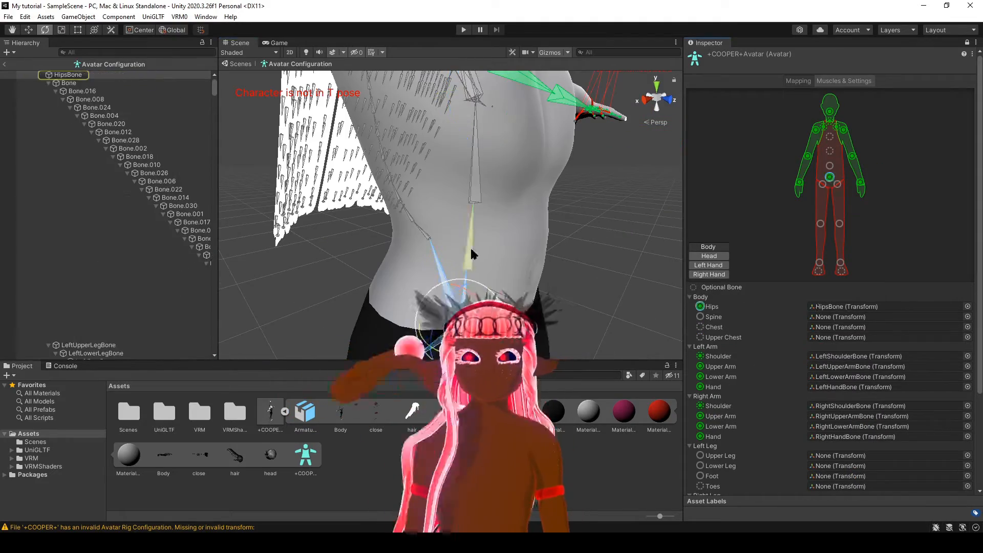
pyautogui.moveTo(469, 249); pyautogui.dragTo(829, 166)
pyautogui.moveTo(477, 179); pyautogui.dragTo(830, 151)
pyautogui.moveTo(473, 90); pyautogui.dragTo(830, 137)
# Assign LeftUpperLegBone, LeftLowerLegBone, LeftFootBone and LeftToesBone to the matching left leg slots.
pyautogui.scroll(-8, 513, 230)
pyautogui.moveTo(507, 287); pyautogui.dragTo(507, 198, button='middle')
pyautogui.moveTo(470, 215); pyautogui.dragTo(838, 184)
pyautogui.moveTo(465, 282); pyautogui.dragTo(839, 223)
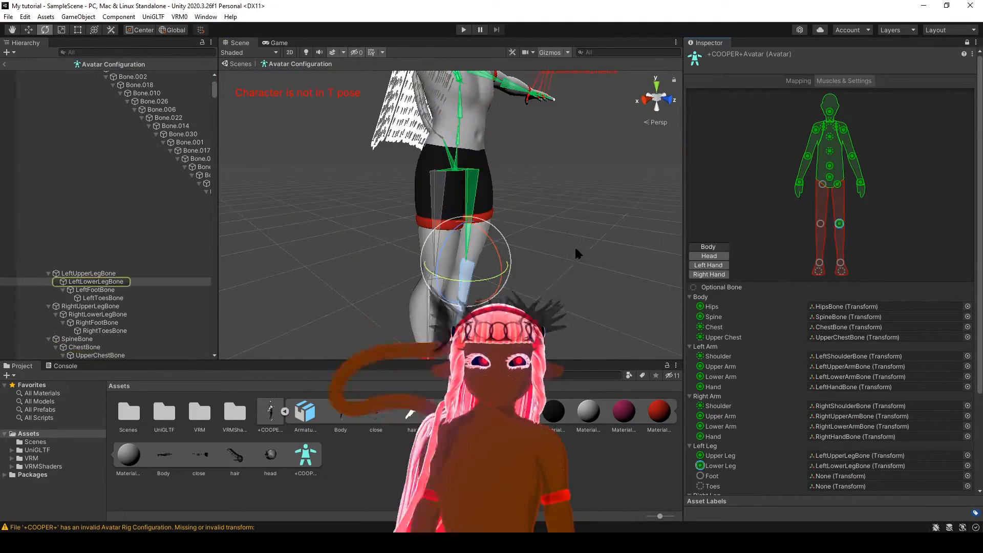
pyautogui.scroll(-3, 513, 246)
pyautogui.moveTo(512, 287); pyautogui.dragTo(507, 225, button='middle')
pyautogui.moveTo(454, 257); pyautogui.dragTo(841, 263)
pyautogui.moveTo(102, 299); pyautogui.dragTo(842, 272)
# Assign RightUpperLegBone, RightLowerLegBone, RightFootBone and RightToesBone to the matching right leg slots.
pyautogui.scroll(-4, 840, 266)
pyautogui.click(433, 168)
pyautogui.moveTo(433, 169); pyautogui.dragTo(841, 383)
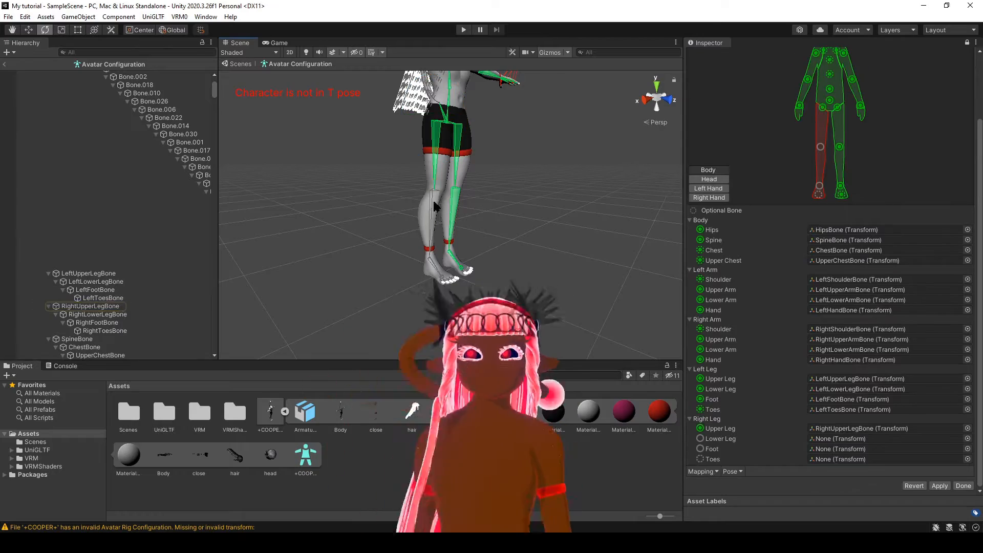
pyautogui.click(432, 199)
pyautogui.scroll(3, 440, 213)
pyautogui.scroll(-3, 441, 220)
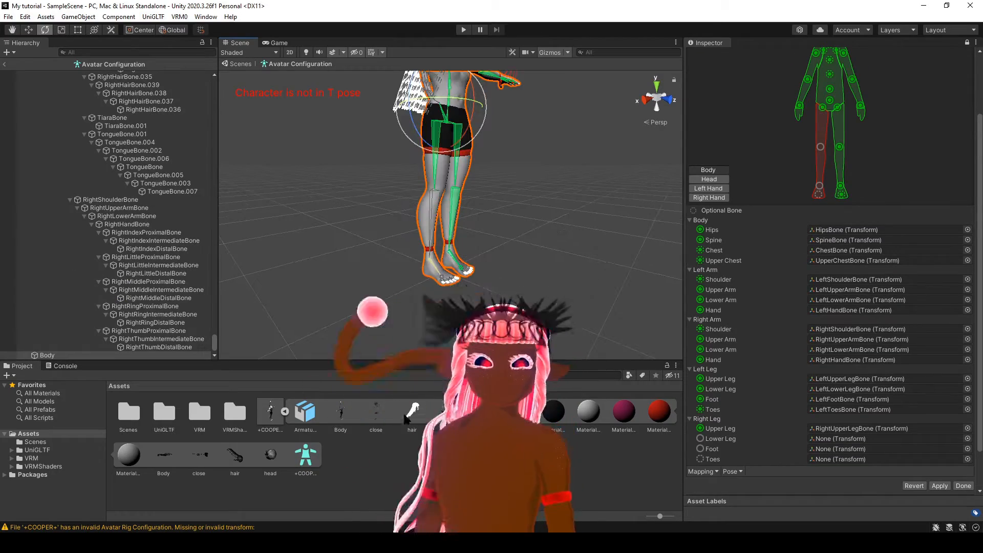
pyautogui.click(717, 179)
pyautogui.click(719, 170)
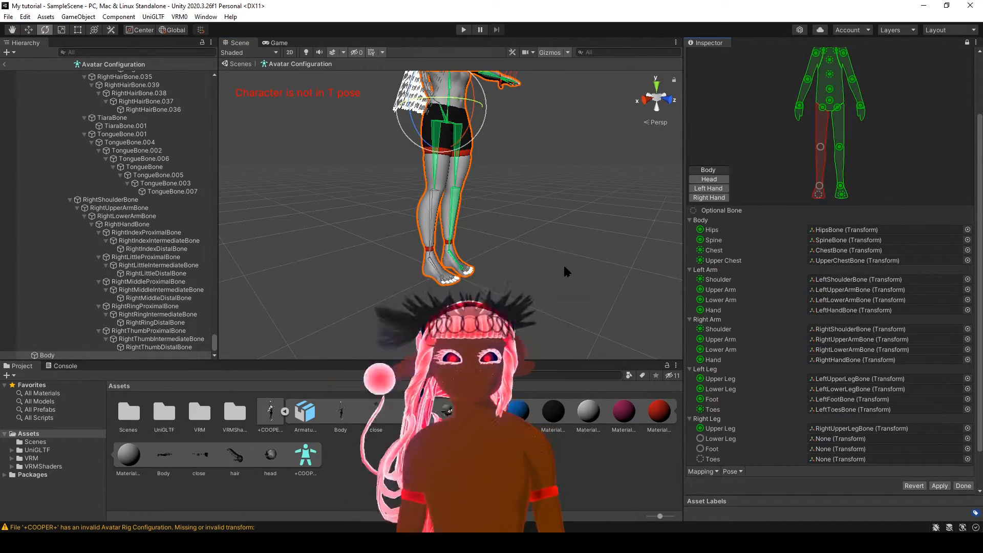
pyautogui.scroll(3, 466, 228)
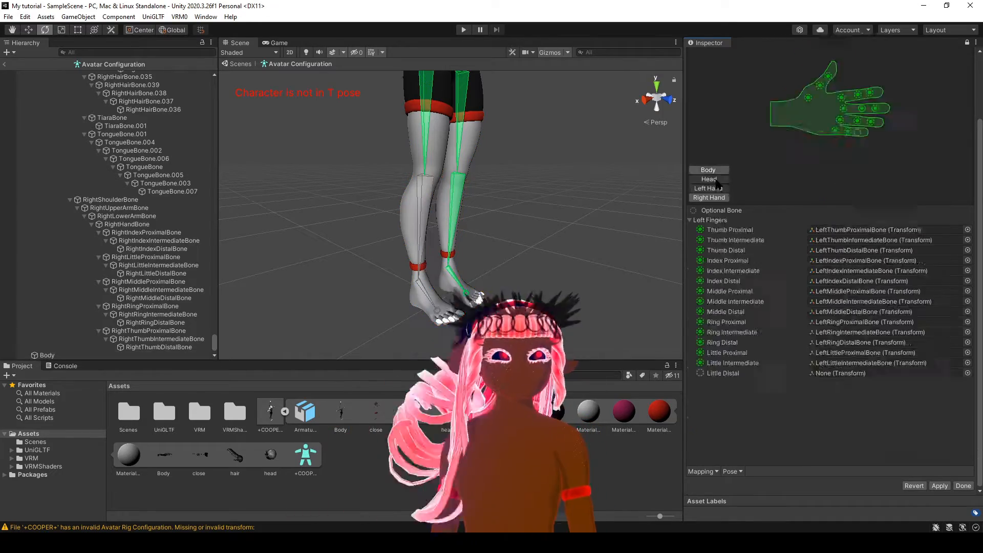
pyautogui.click(819, 186)
pyautogui.moveTo(820, 188); pyautogui.dragTo(818, 194)
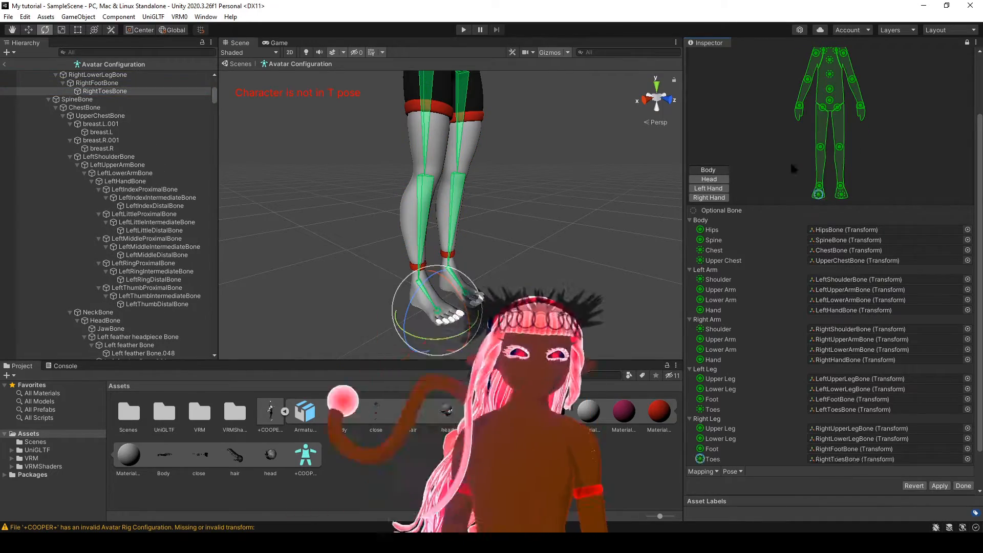
pyautogui.scroll(3, 794, 168)
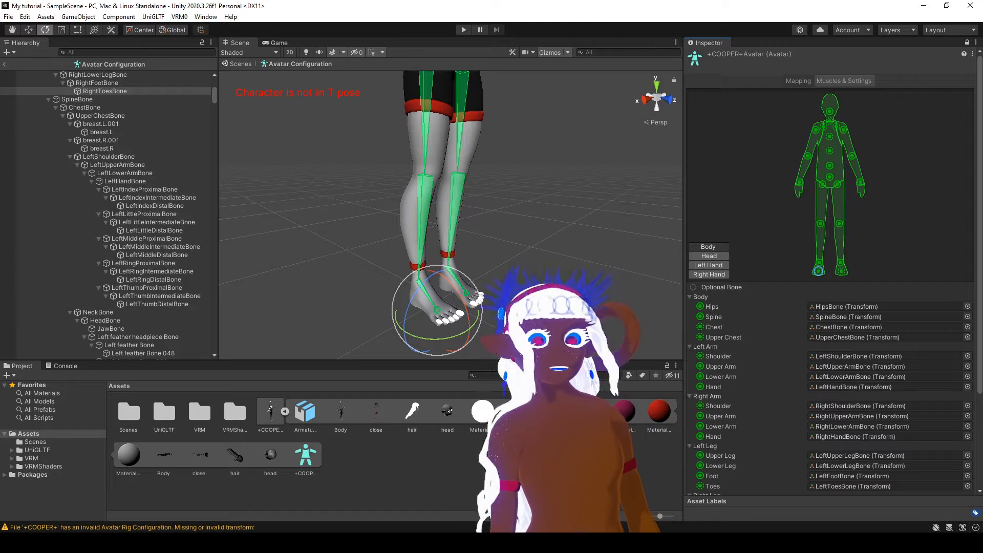
pyautogui.moveTo(415, 543)
pyautogui.moveTo(582, 483)
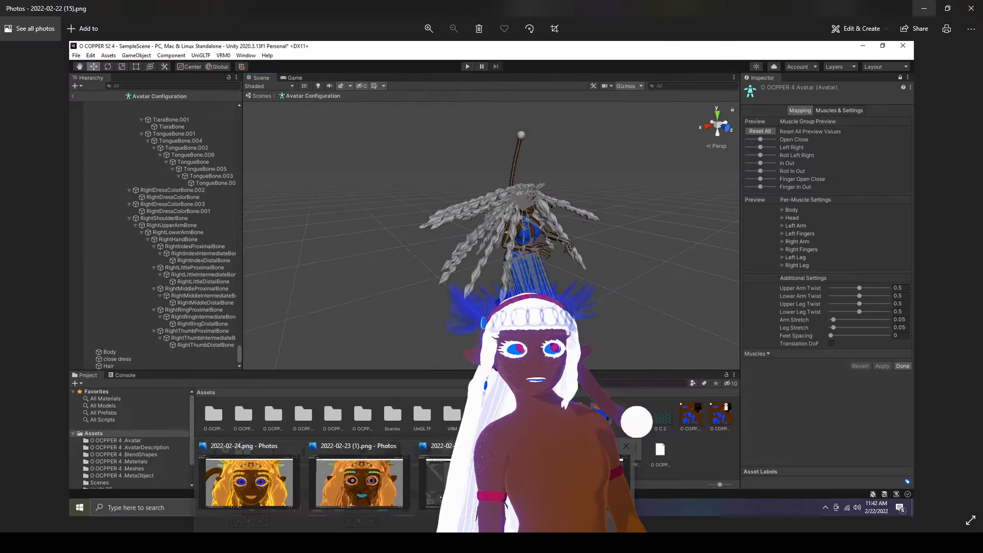
pyautogui.click(582, 483)
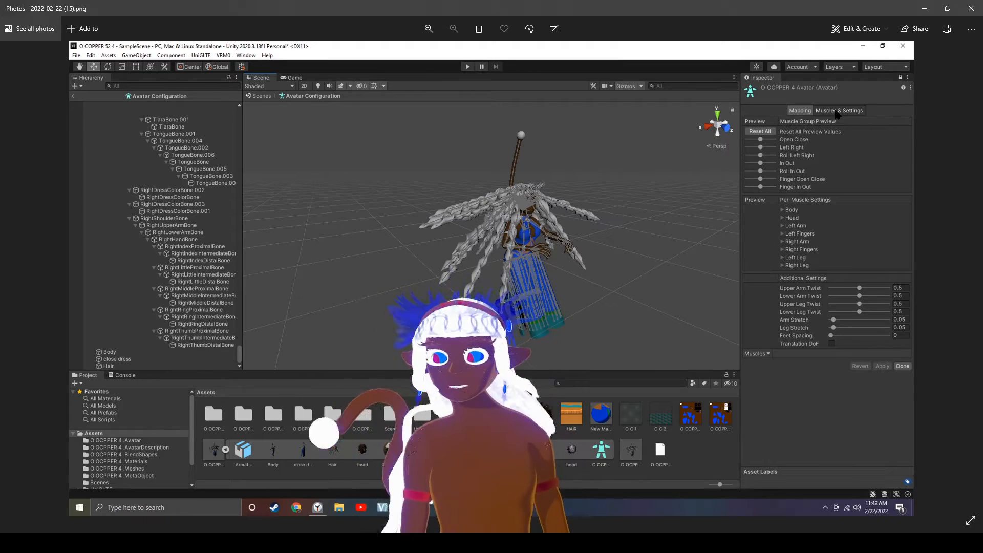
pyautogui.click(917, 8)
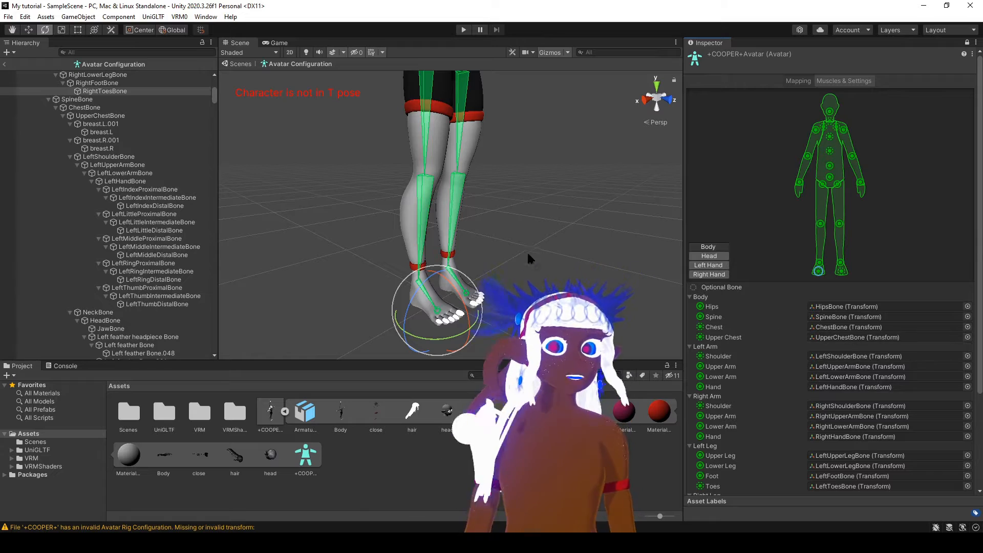
# Enforce the T-pose on the mapped avatar.
pyautogui.scroll(-5, 480, 215)
pyautogui.moveTo(480, 215); pyautogui.dragTo(472, 275, button='middle')
pyautogui.scroll(-3, 456, 259)
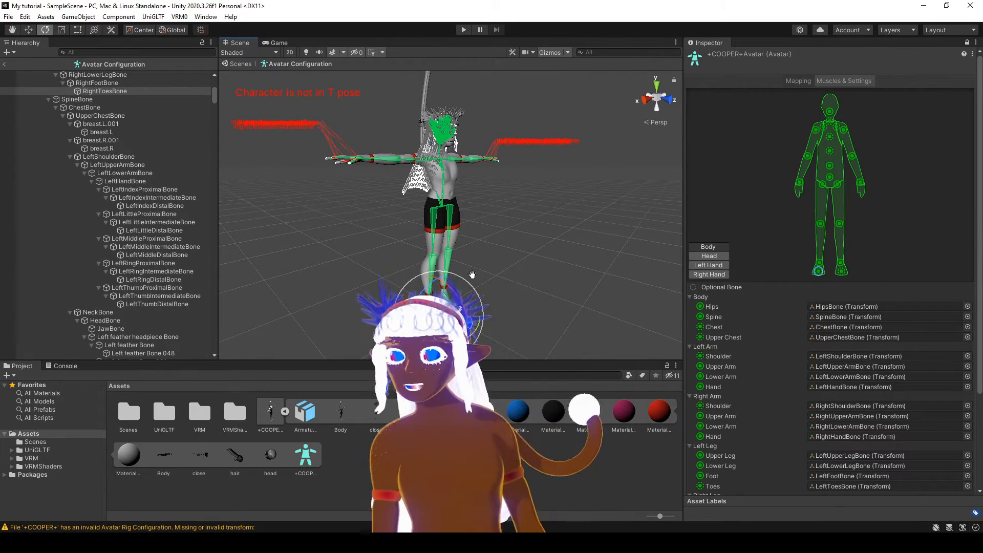
pyautogui.scroll(-4, 790, 305)
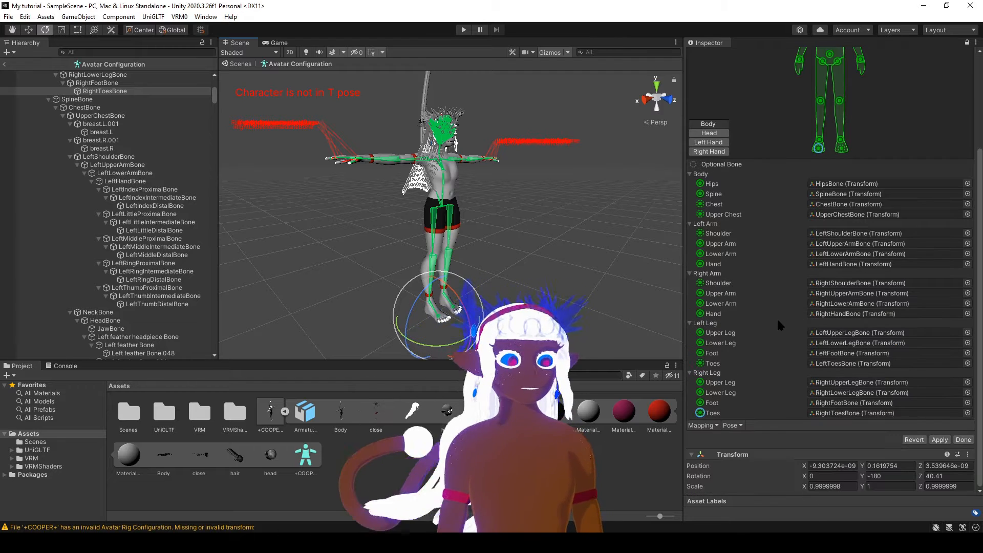
pyautogui.click(711, 425)
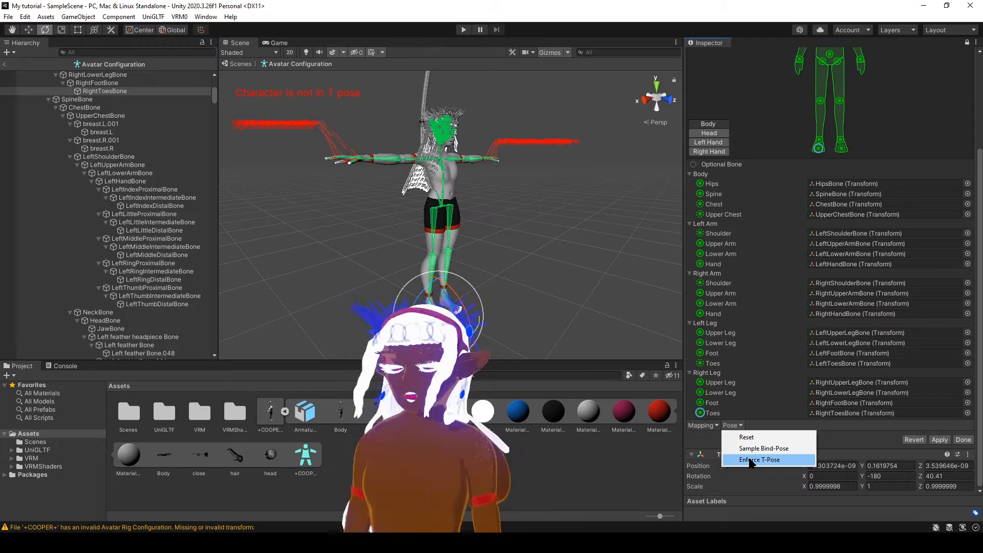
pyautogui.click(750, 460)
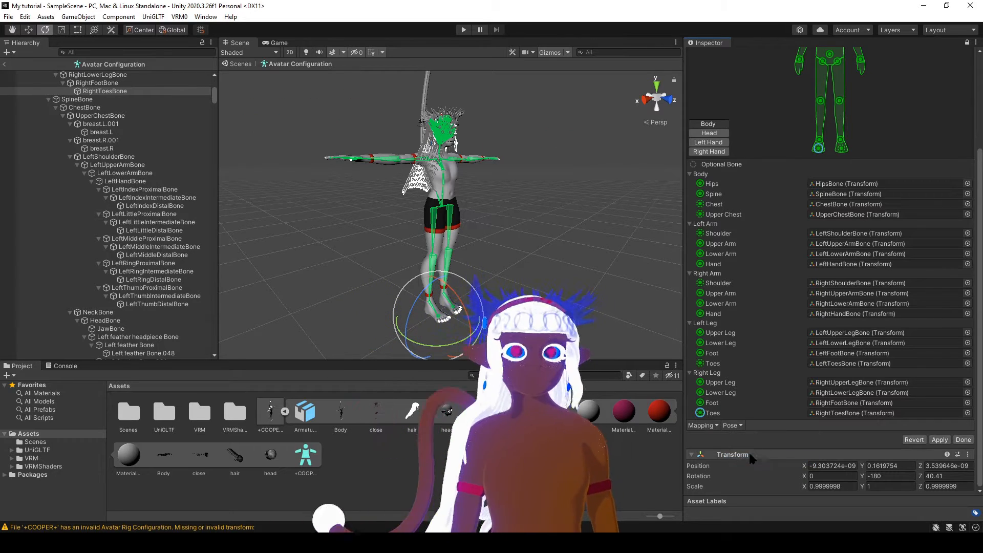
# Examine the avatar's posed arms, hands and body from several sides, and review its bone mapping.
pyautogui.scroll(5, 548, 293)
pyautogui.moveTo(478, 234); pyautogui.dragTo(513, 328, button='middle')
pyautogui.moveTo(500, 288); pyautogui.dragTo(430, 242, button='middle')
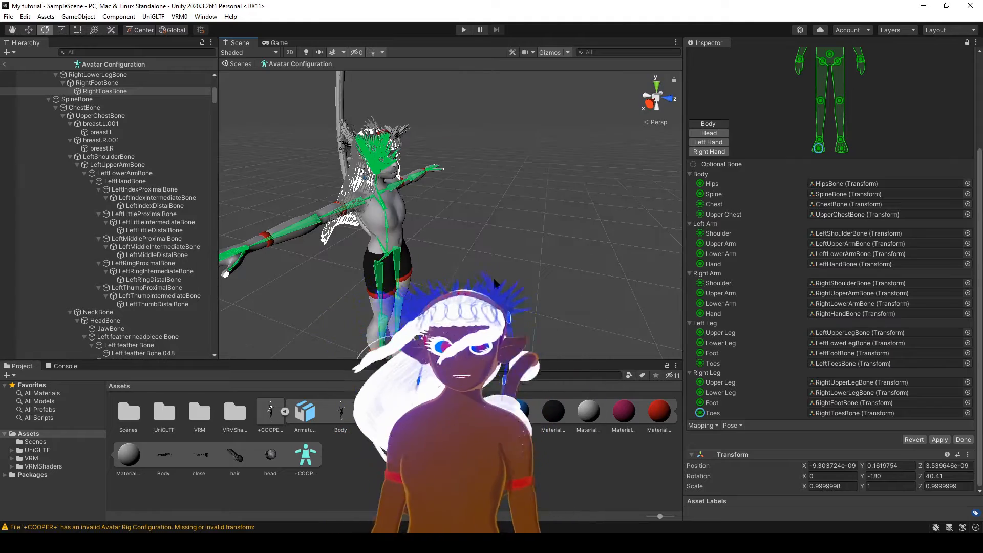
pyautogui.keyDown('alt'); pyautogui.moveTo(493, 276); pyautogui.dragTo(590, 278); pyautogui.keyUp('alt')
pyautogui.moveTo(590, 278); pyautogui.dragTo(422, 272, button='middle')
pyautogui.moveTo(524, 281)
pyautogui.keyDown('alt'); pyautogui.mouseDown()
pyautogui.moveTo(420, 271)
pyautogui.moveTo(531, 287)
pyautogui.mouseUp(); pyautogui.keyUp('alt')
pyautogui.moveTo(530, 287); pyautogui.dragTo(505, 269, button='middle')
pyautogui.keyDown('alt'); pyautogui.moveTo(505, 269); pyautogui.dragTo(555, 268); pyautogui.keyUp('alt')
pyautogui.moveTo(555, 268); pyautogui.dragTo(533, 312, button='middle')
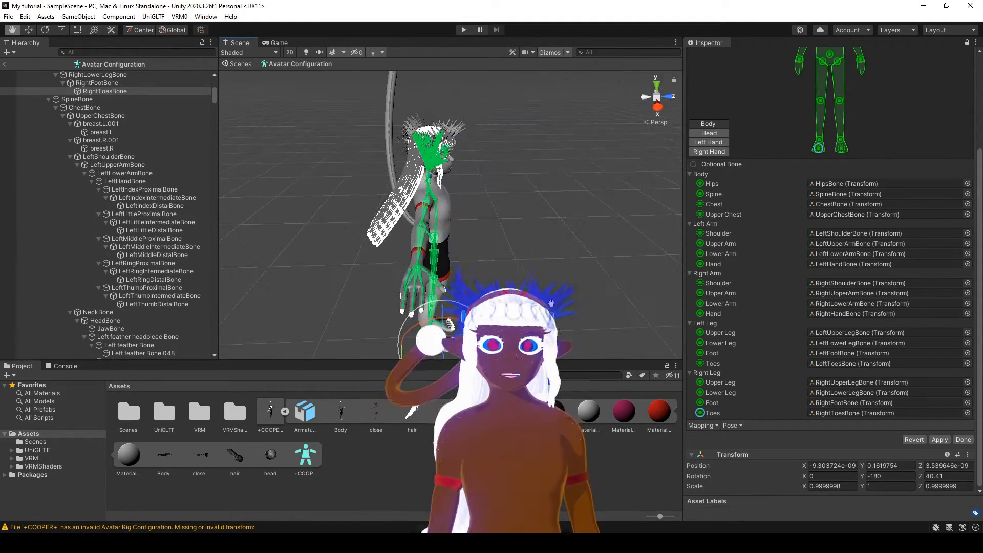
pyautogui.keyDown('alt'); pyautogui.moveTo(533, 308); pyautogui.dragTo(410, 283); pyautogui.keyUp('alt')
pyautogui.moveTo(433, 283); pyautogui.dragTo(474, 254, button='middle')
pyautogui.scroll(-3, 474, 253)
pyautogui.scroll(4, 738, 264)
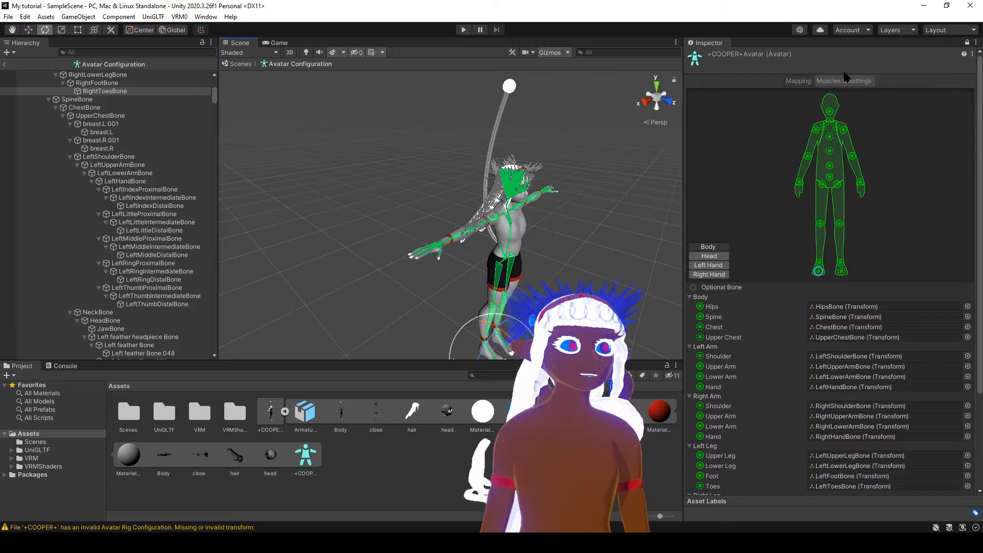
# Finish the avatar configuration and apply the unapplied import settings for +COOPER+.fbx.
pyautogui.scroll(-4, 740, 363)
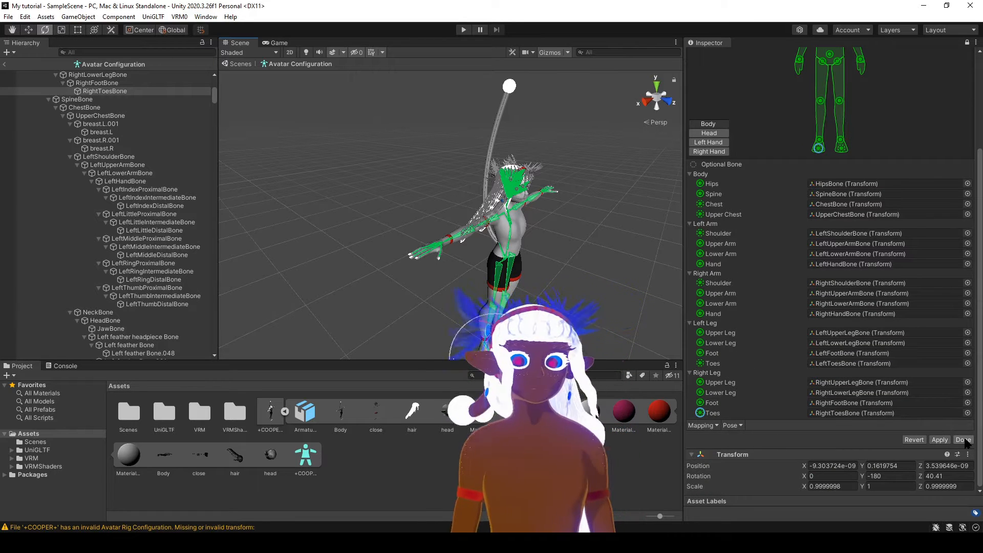
pyautogui.click(963, 440)
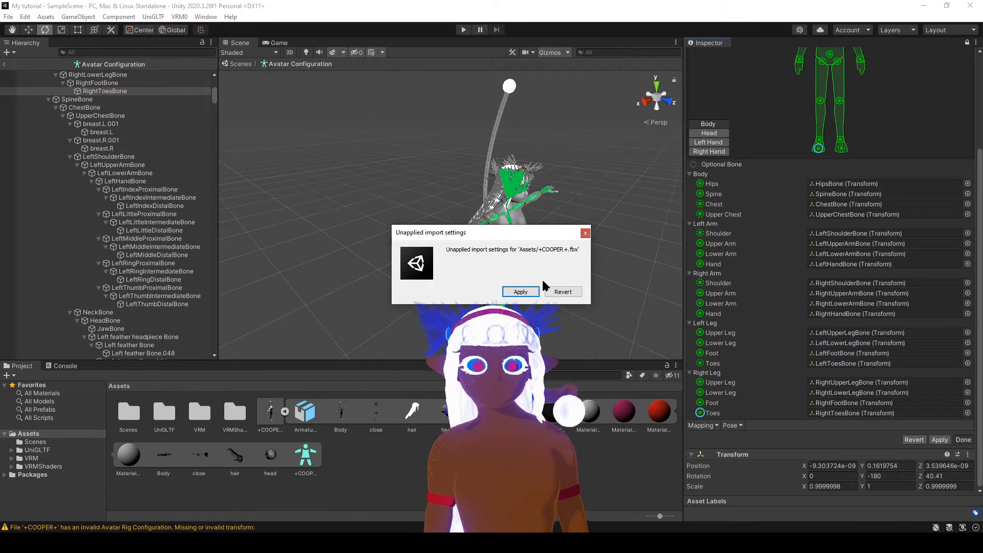
pyautogui.click(530, 291)
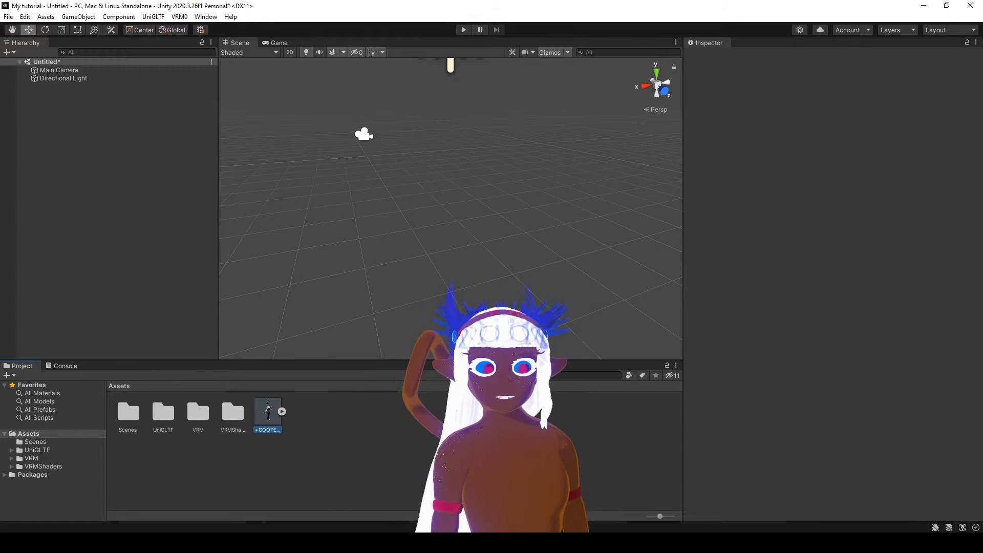
# Add the +COOPER+ model to the untitled scene's hierarchy.
pyautogui.moveTo(109, 179); pyautogui.dragTo(91, 109)
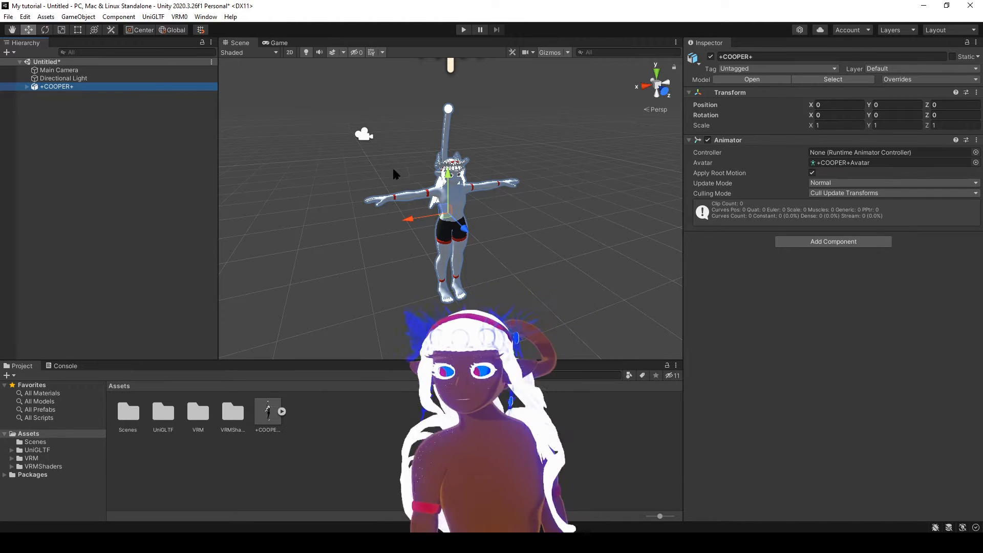
pyautogui.moveTo(490, 207); pyautogui.dragTo(380, 246, button='middle')
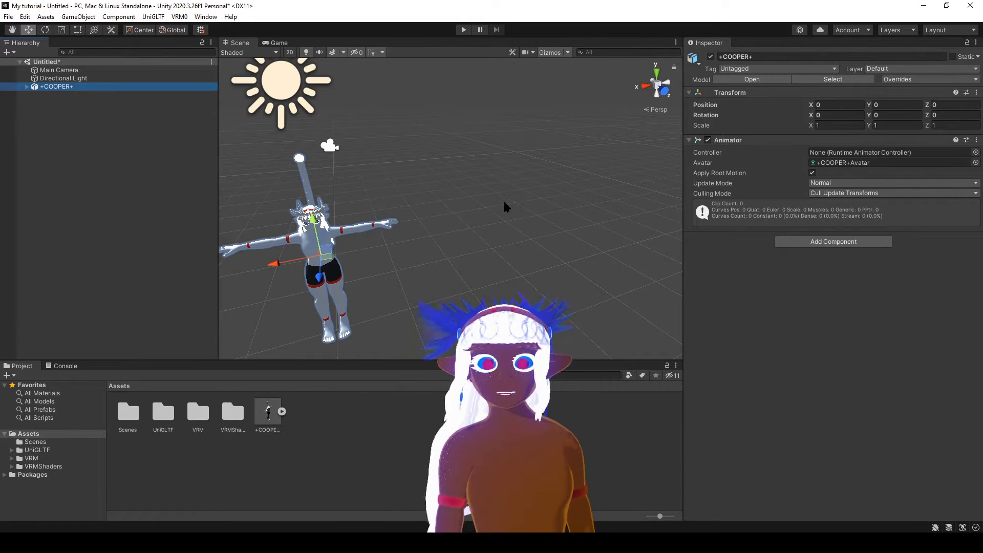
pyautogui.moveTo(441, 230); pyautogui.dragTo(584, 176, button='middle')
pyautogui.moveTo(369, 228); pyautogui.dragTo(681, 233, button='middle')
pyautogui.press('f')
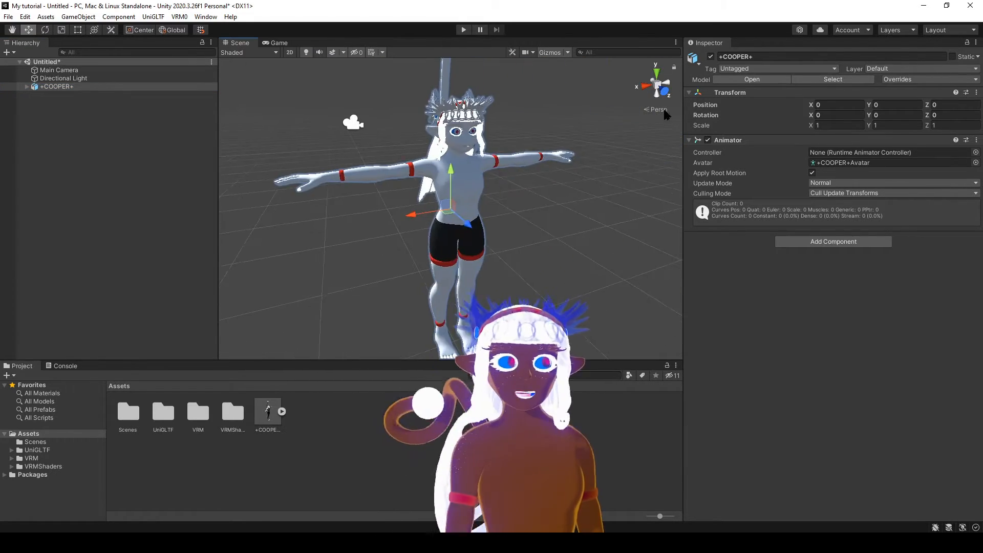
# Examine the +COOPER+ model in the scene from the side, the front and several other angles.
pyautogui.click(664, 92)
pyautogui.click(667, 84)
pyautogui.click(657, 86)
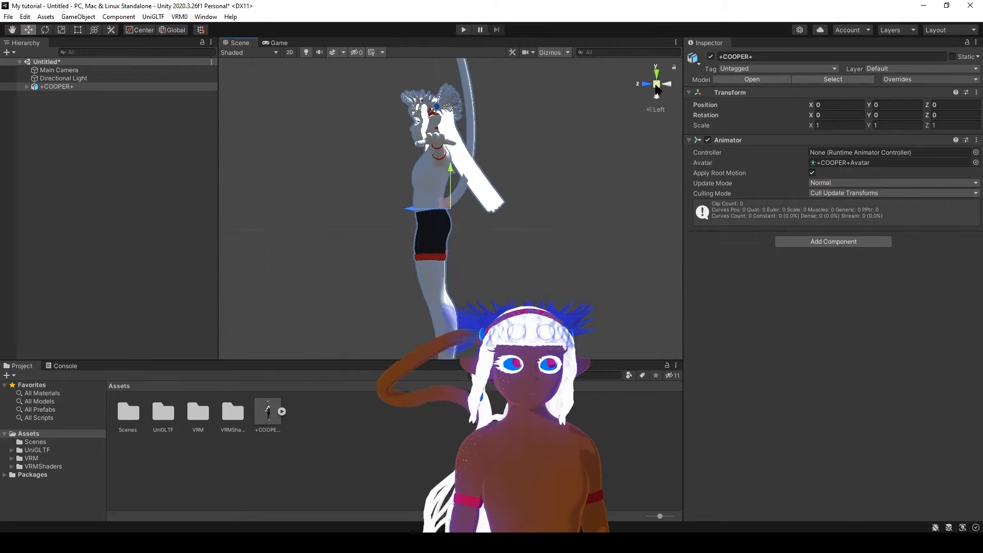
pyautogui.click(657, 85)
pyautogui.click(647, 84)
pyautogui.moveTo(520, 228); pyautogui.dragTo(569, 287, button='middle')
pyautogui.moveTo(464, 198); pyautogui.dragTo(414, 235, button='right')
pyautogui.press('f')
pyautogui.press('f')
pyautogui.moveTo(414, 235); pyautogui.dragTo(380, 217, button='middle')
pyautogui.scroll(4, 358, 217)
pyautogui.scroll(-4, 361, 220)
pyautogui.moveTo(381, 233); pyautogui.dragTo(338, 241, button='right')
pyautogui.moveTo(647, 226); pyautogui.dragTo(551, 255, button='middle')
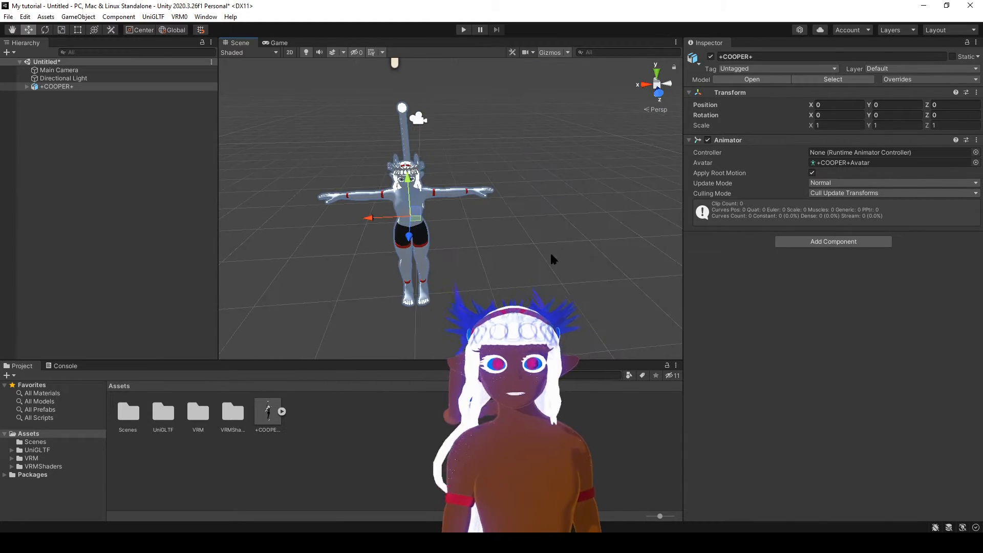
pyautogui.moveTo(560, 257); pyautogui.dragTo(525, 229, button='right')
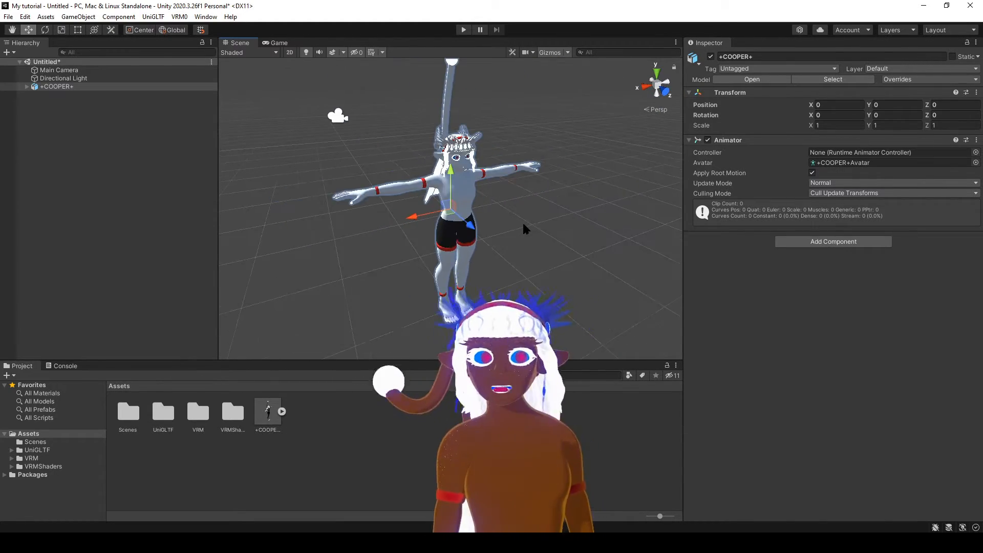
pyautogui.scroll(-5, 523, 224)
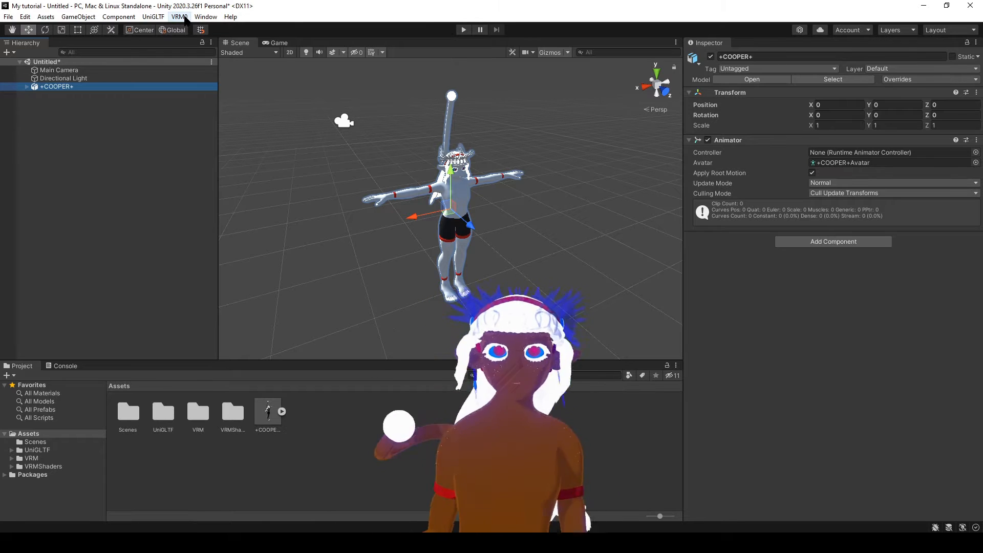
# Open the UniVRM-0.66.0 exporter for the +COOPER+ model and set its language to En.
pyautogui.click(185, 19)
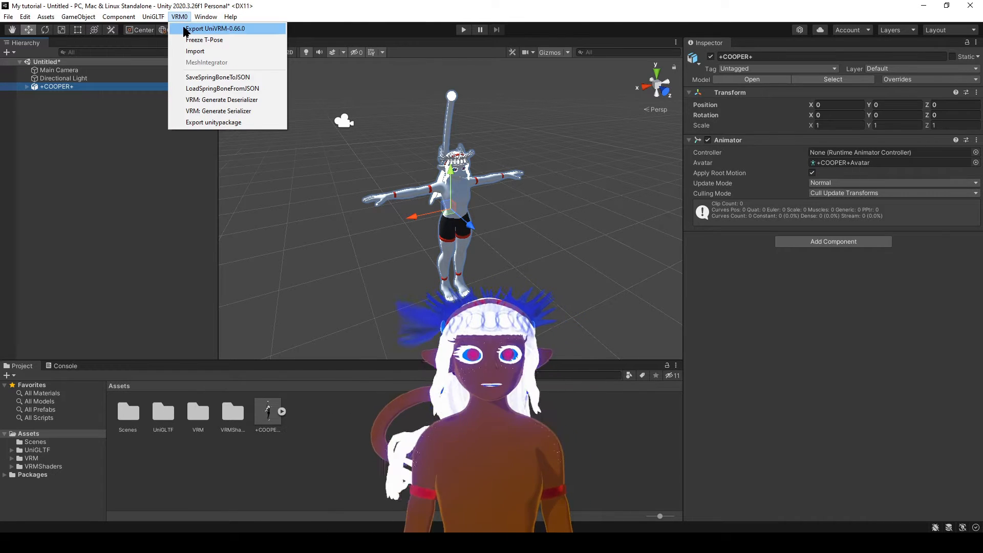
pyautogui.click(189, 29)
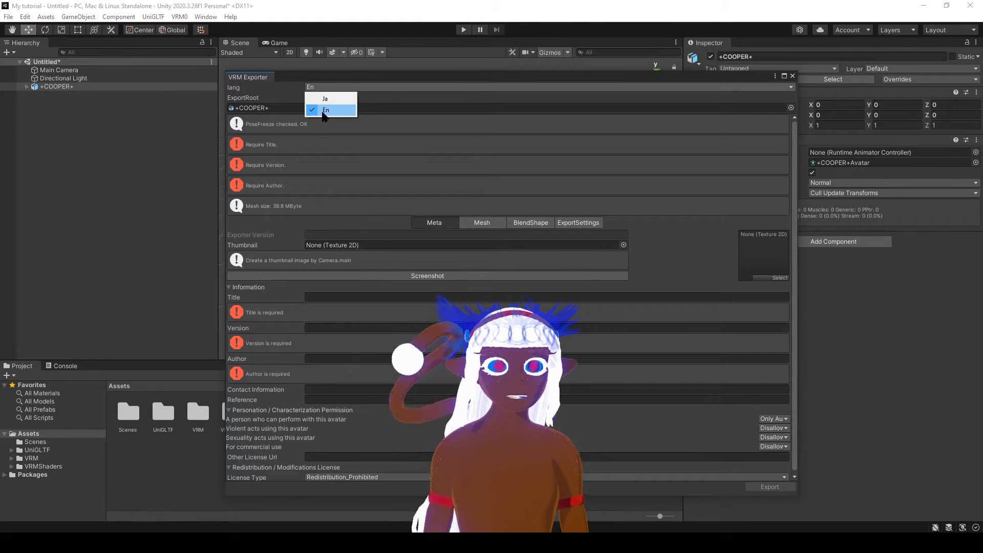
pyautogui.click(324, 111)
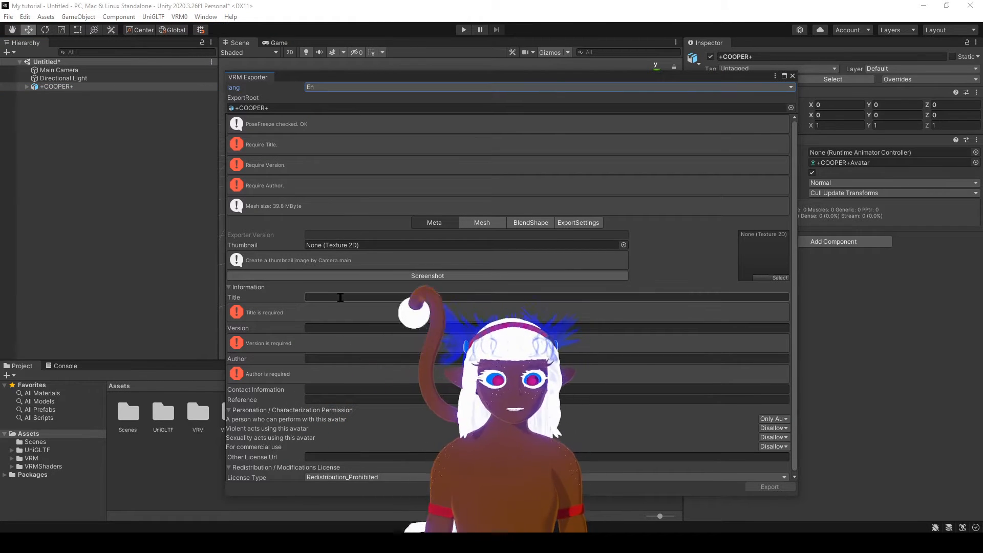
pyautogui.write('11')
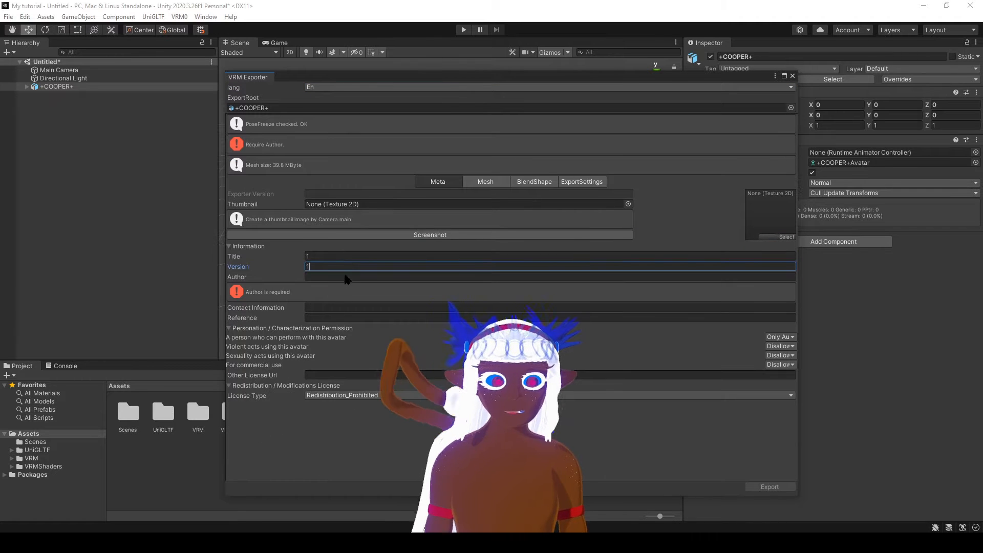
# Fill in the export metadata with 1 for title, version, author, contact information, reference and other license URL.
pyautogui.click(349, 279)
pyautogui.write('1')
pyautogui.click(347, 267)
pyautogui.write('1')
pyautogui.click(356, 278)
pyautogui.write('1')
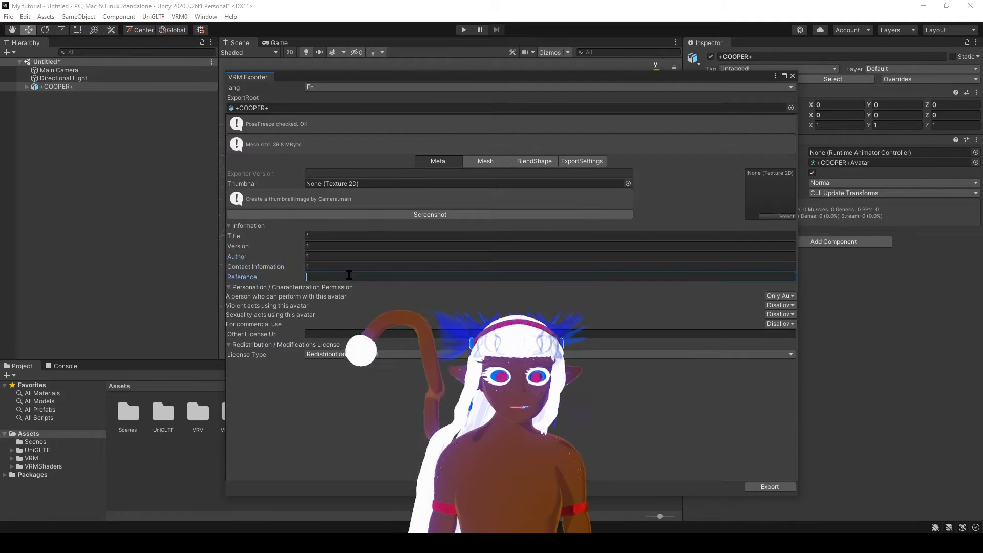
pyautogui.click(355, 333)
pyautogui.write('1')
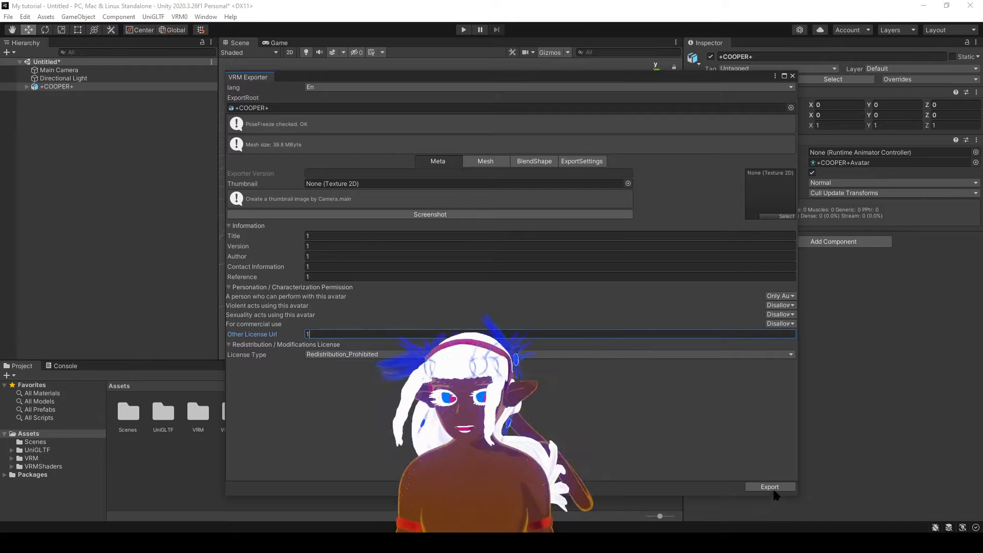
# Export the avatar to the Desktop as +COOPER+.vrm.
pyautogui.click(771, 487)
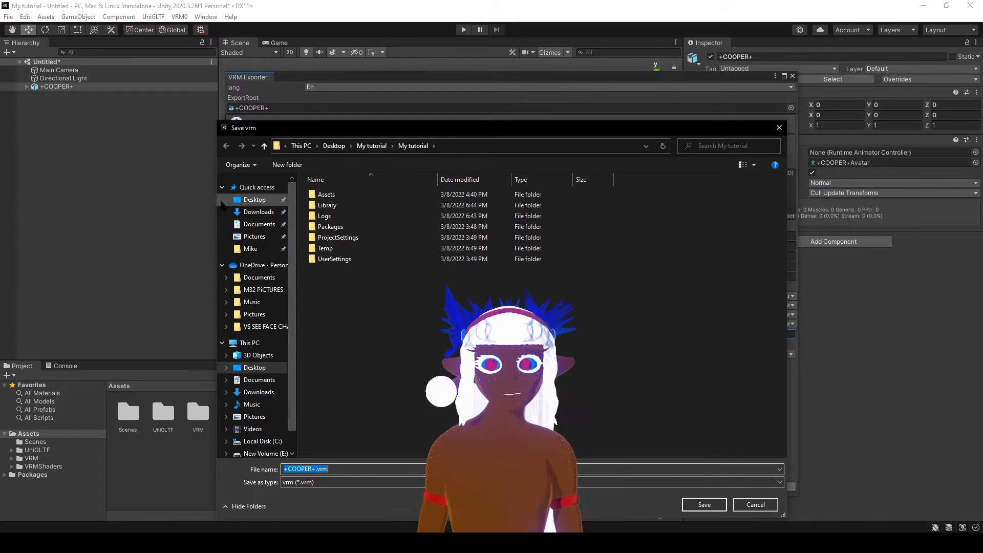
pyautogui.click(251, 200)
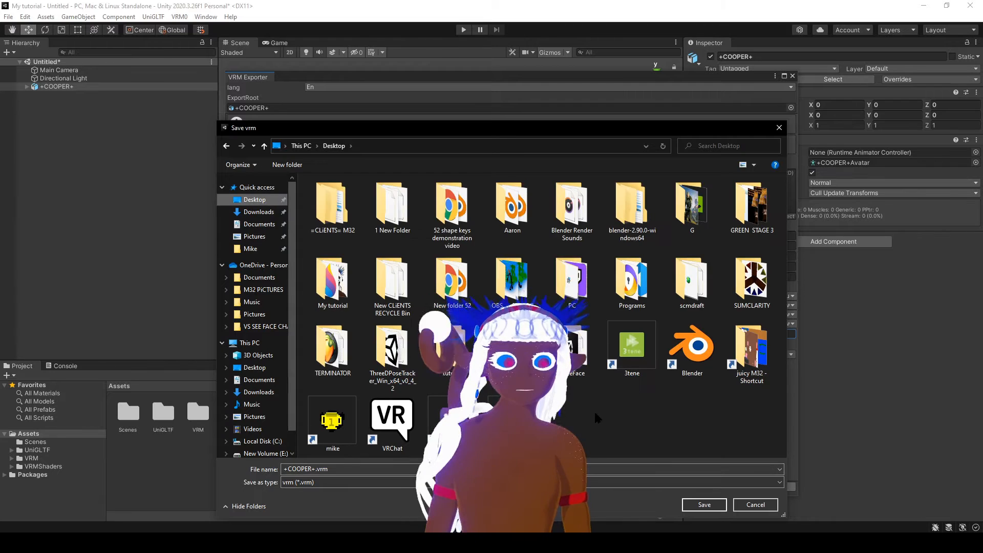
pyautogui.click(704, 505)
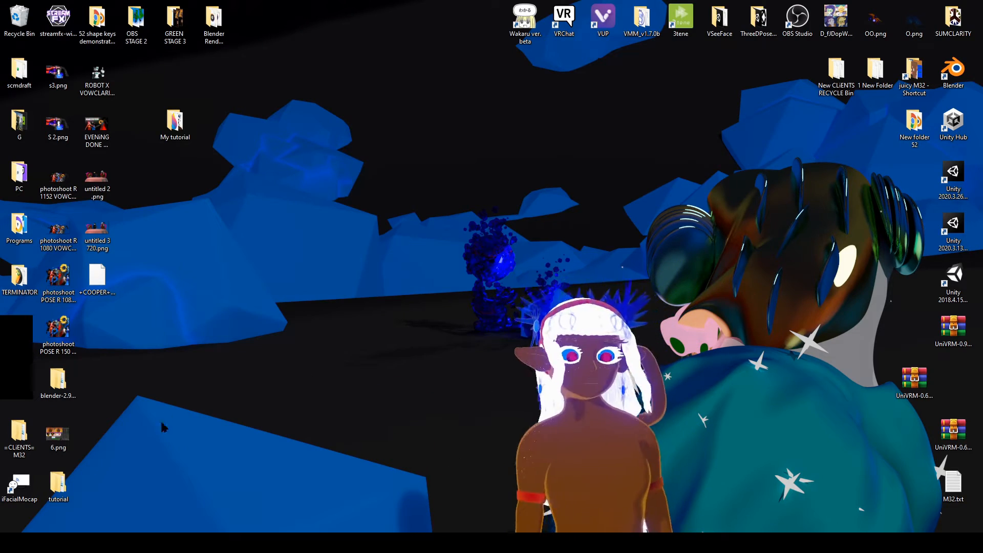
# Move the +COOPER+.vrm file to a free spot on the desktop and refresh the desktop.
pyautogui.moveTo(97, 279); pyautogui.dragTo(141, 274)
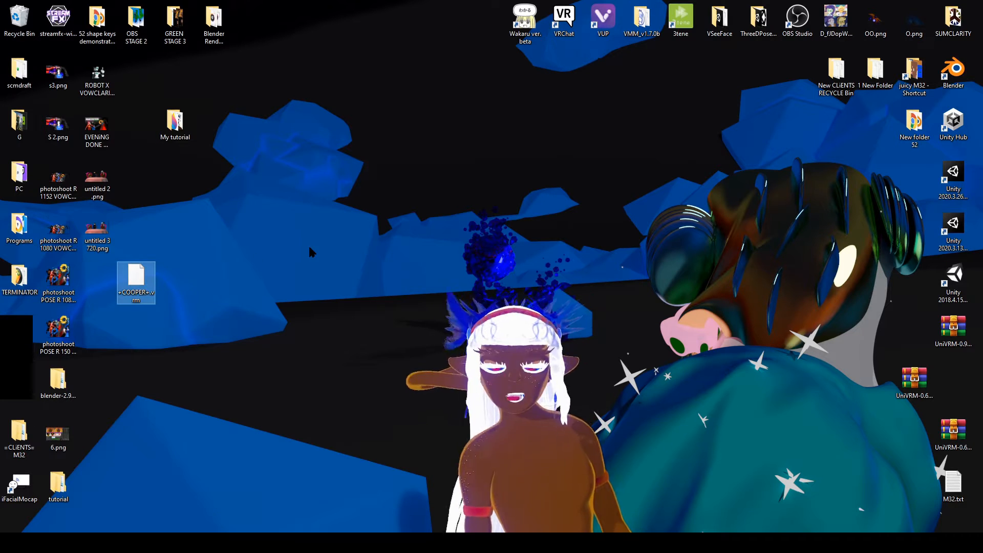
pyautogui.rightClick(285, 177)
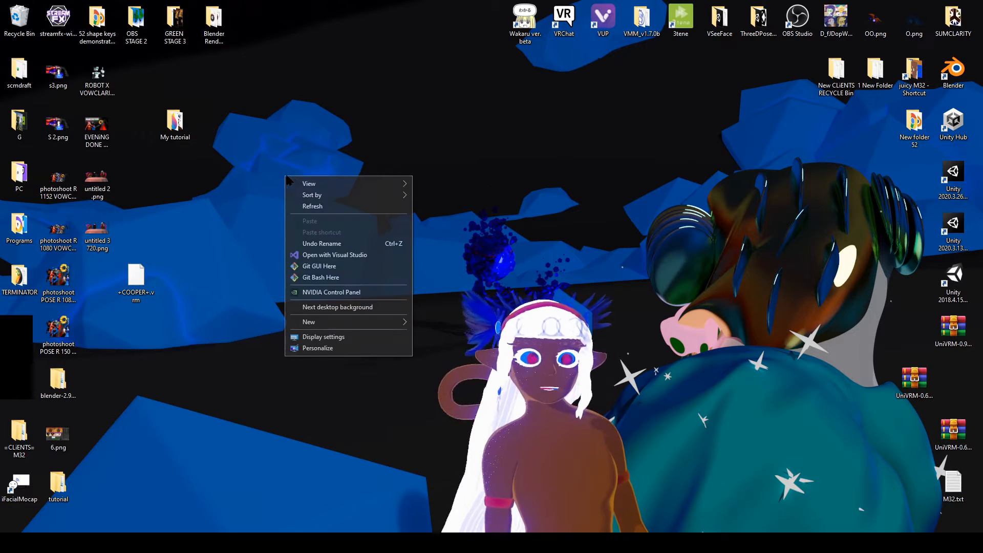
pyautogui.click(330, 208)
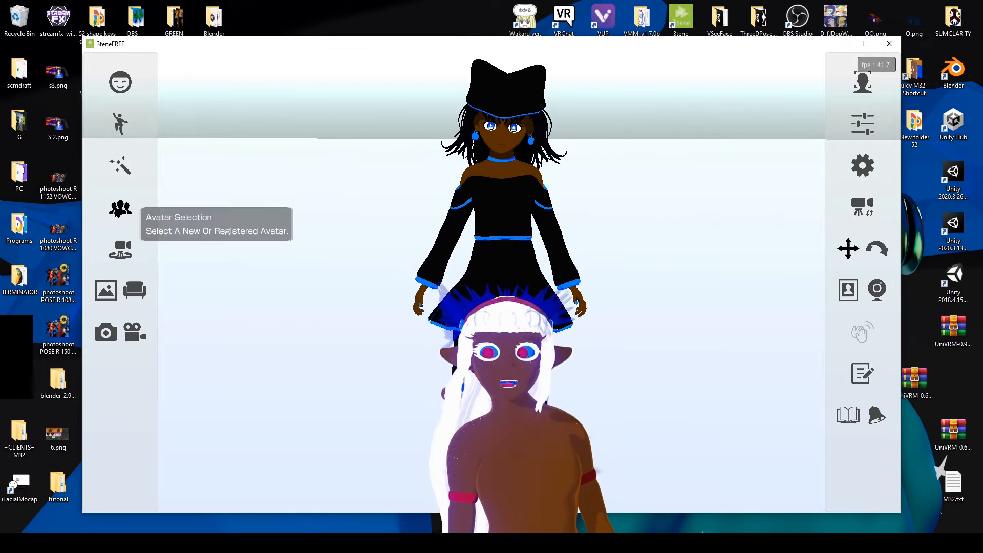
# Switch to 3tene, load +COOPER+.vrm from the Desktop as a new avatar and close the avatar selection.
pyautogui.click(121, 207)
pyautogui.click(205, 149)
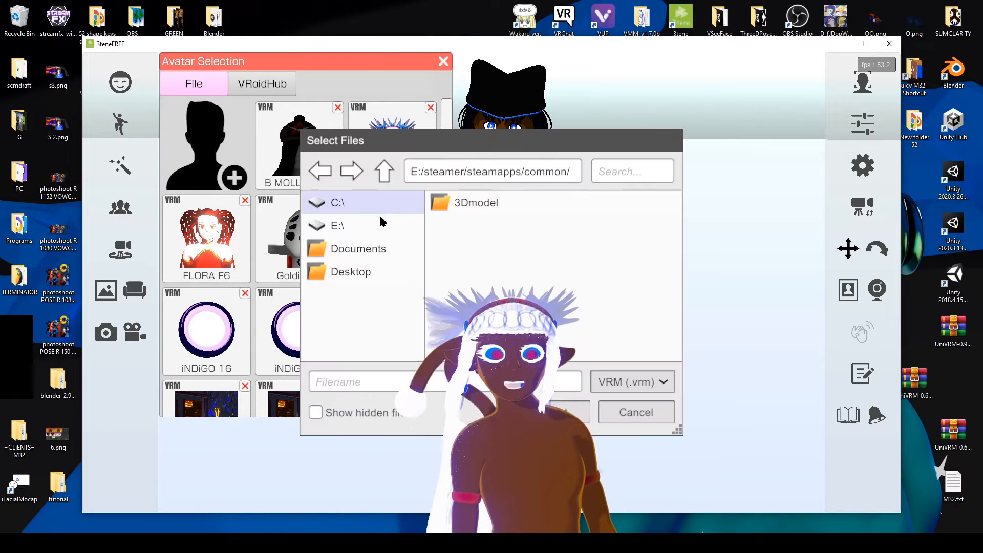
pyautogui.click(352, 273)
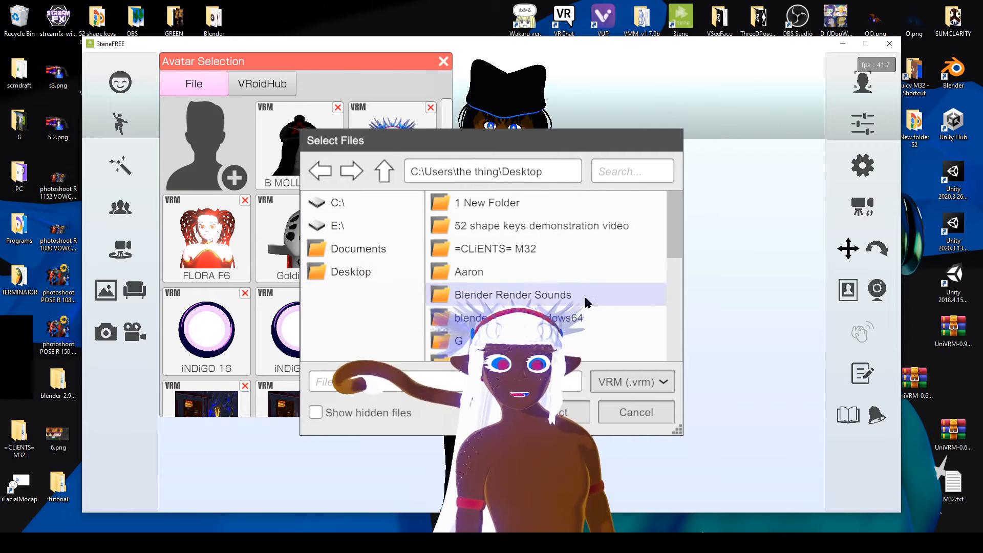
pyautogui.moveTo(674, 242); pyautogui.dragTo(660, 368)
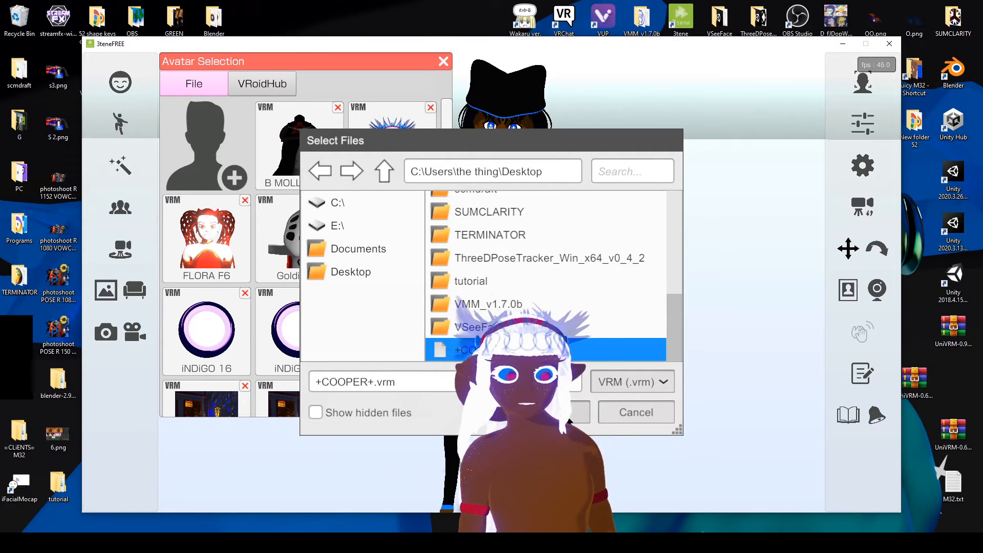
pyautogui.click(553, 413)
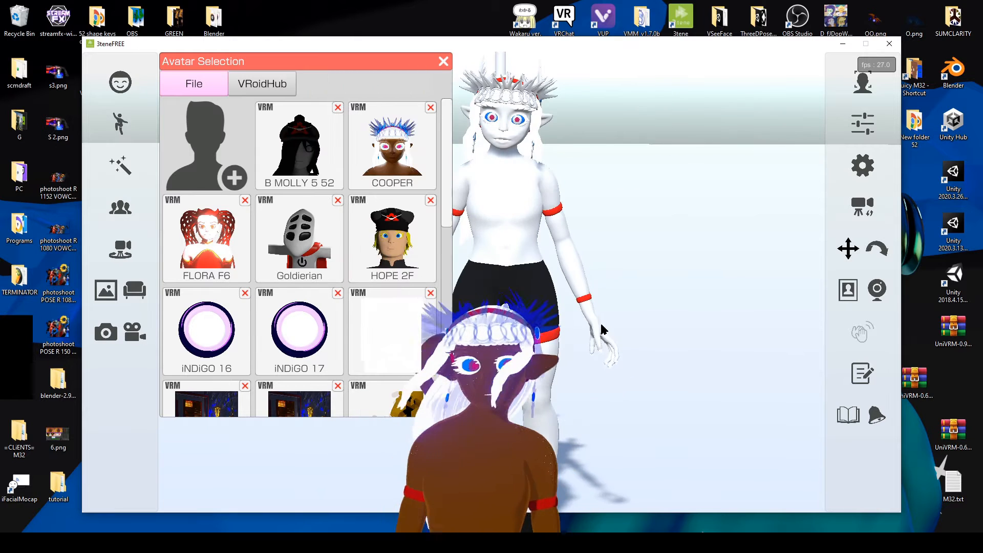
pyautogui.scroll(-5, 601, 330)
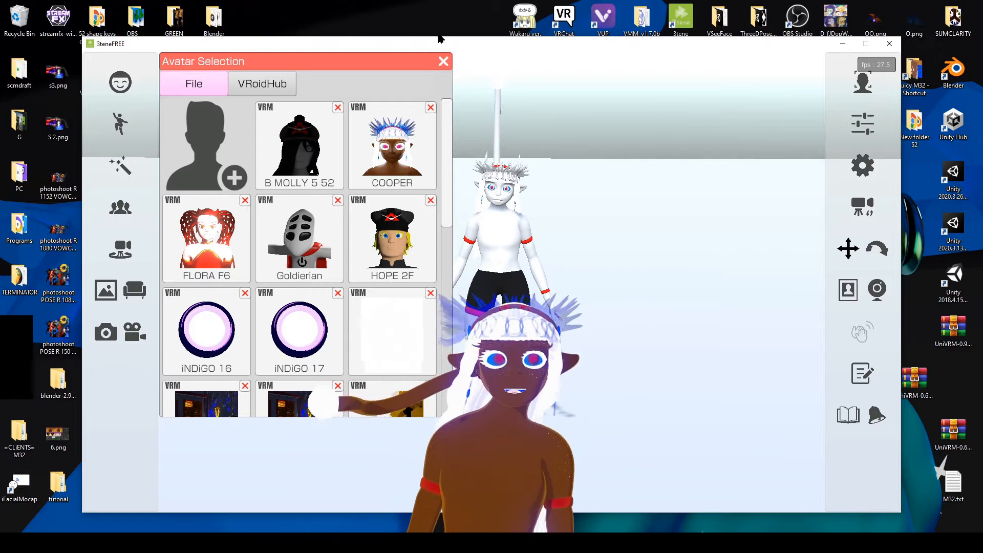
pyautogui.click(443, 62)
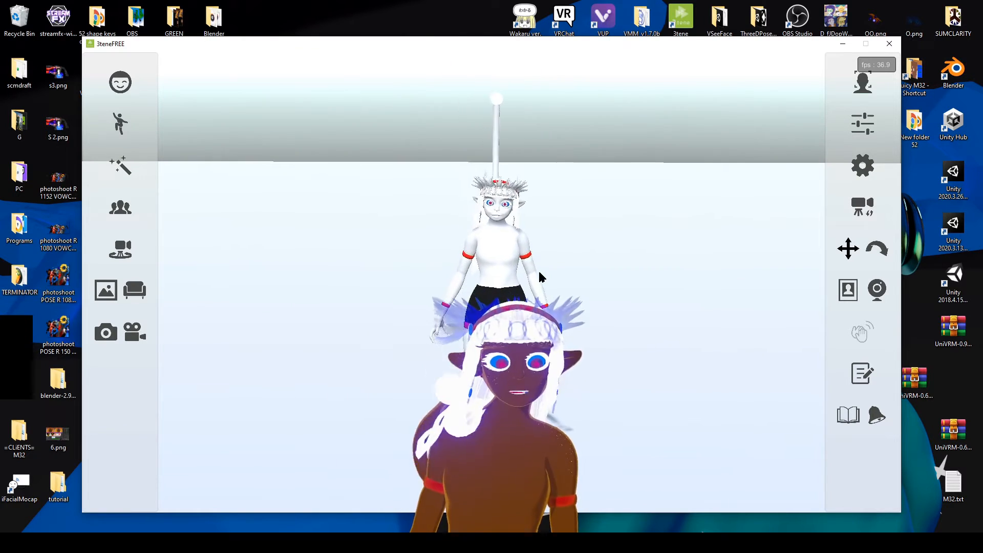
# Test the loaded avatar with the (Loop) 1 Run motion and close 3tene.
pyautogui.click(120, 124)
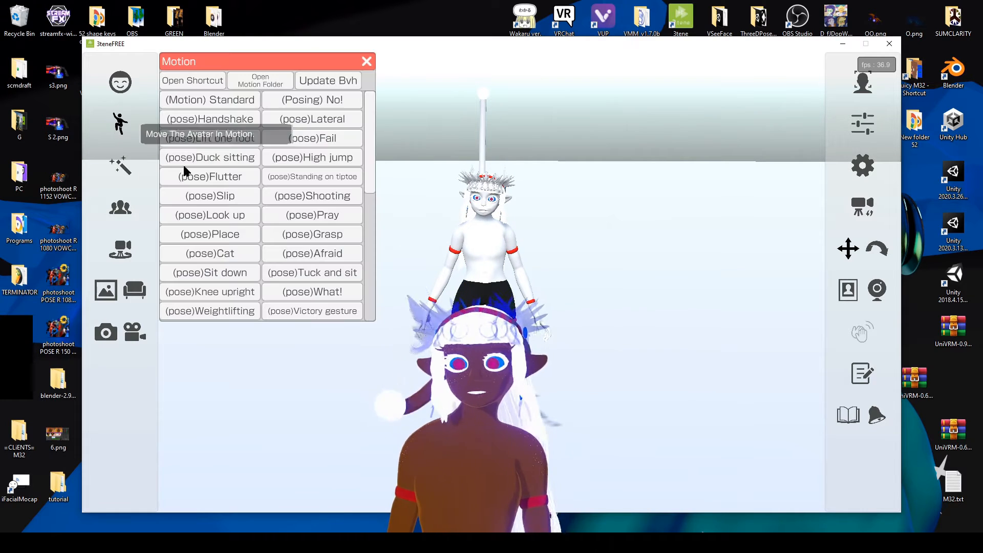
pyautogui.moveTo(372, 164); pyautogui.dragTo(370, 298)
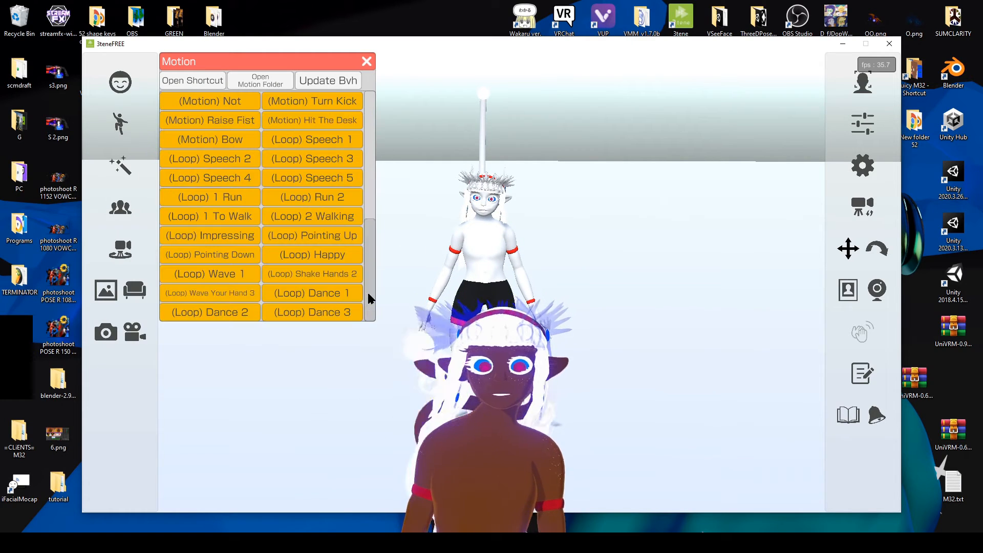
pyautogui.click(217, 202)
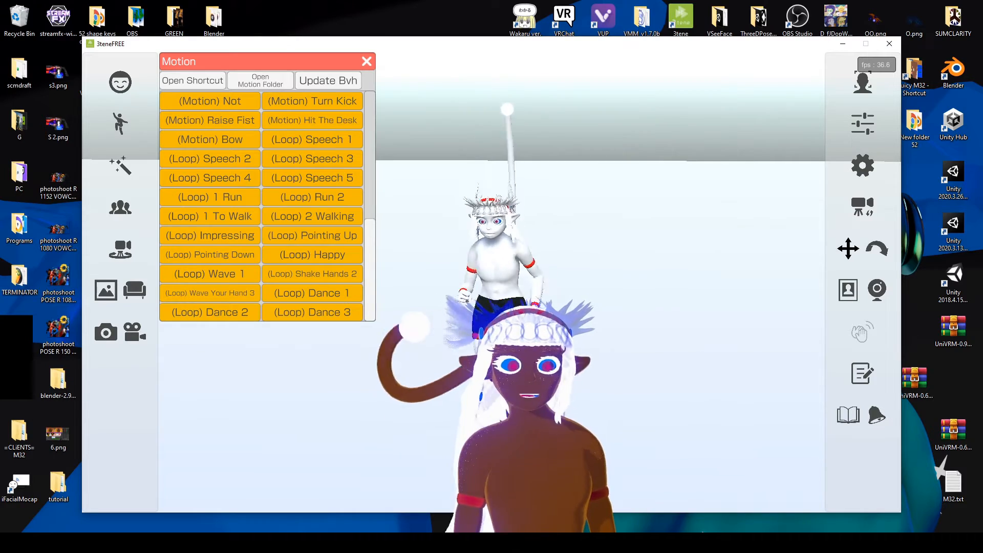
pyautogui.moveTo(372, 232); pyautogui.dragTo(336, 323)
pyautogui.moveTo(369, 270)
pyautogui.mouseDown()
pyautogui.moveTo(378, 228)
pyautogui.moveTo(377, 271)
pyautogui.mouseUp()
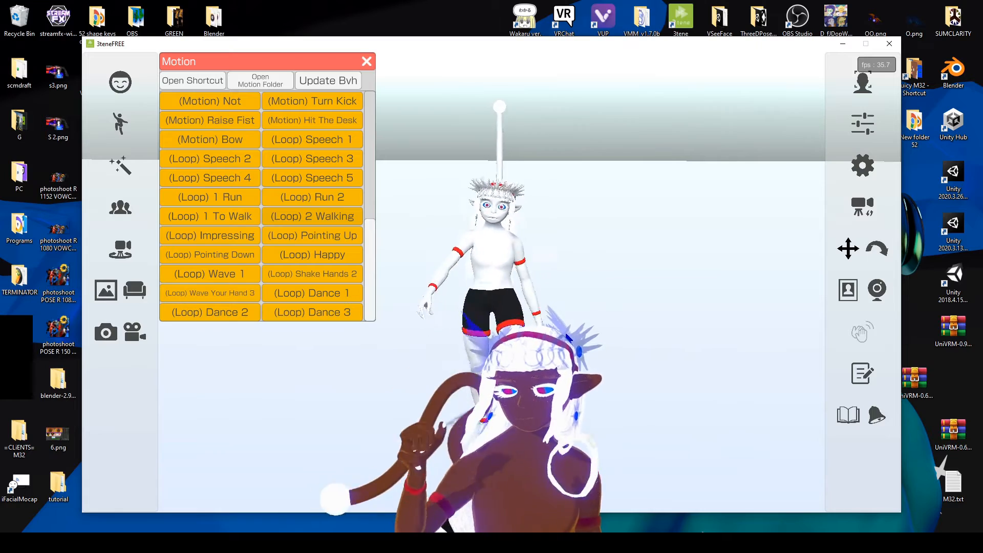
pyautogui.click(890, 45)
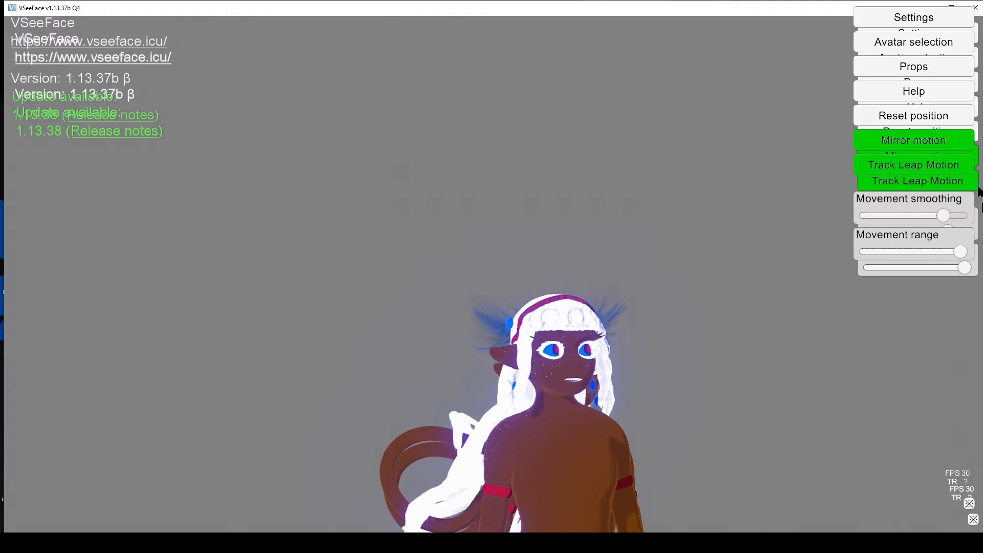
# Switch to VSeeFace, add +COOPER+.vrm from the Desktop as an avatar and select it.
pyautogui.click(917, 42)
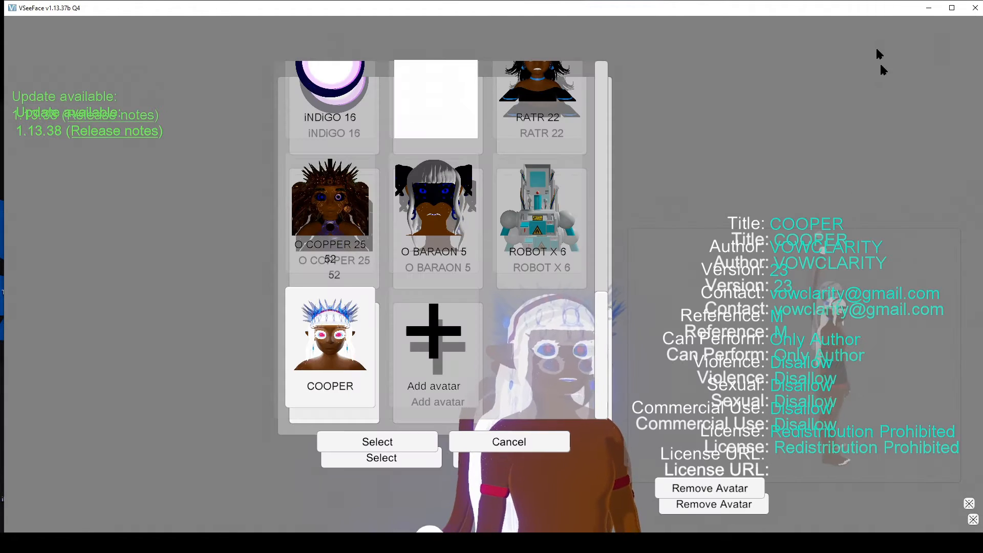
pyautogui.click(466, 332)
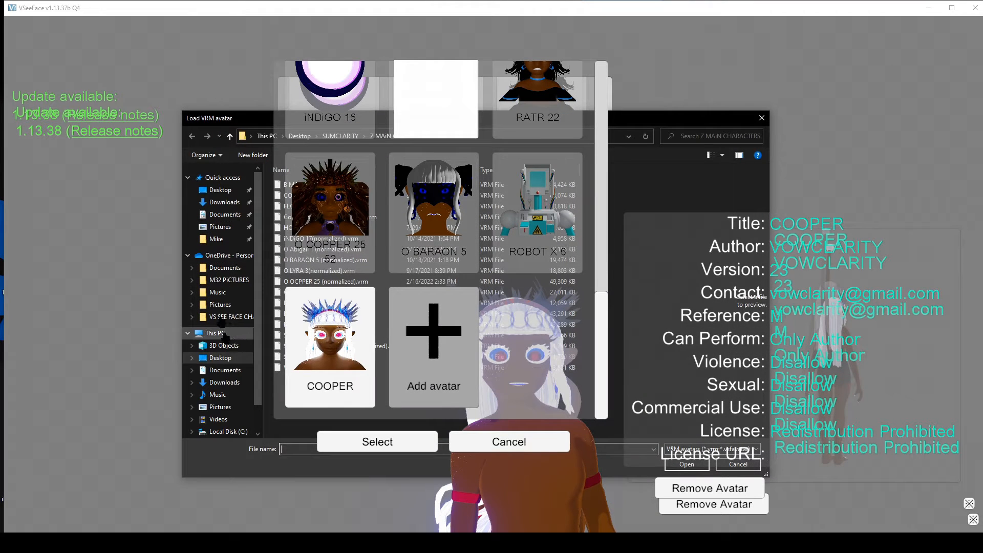
pyautogui.click(220, 190)
pyautogui.scroll(-1, 554, 384)
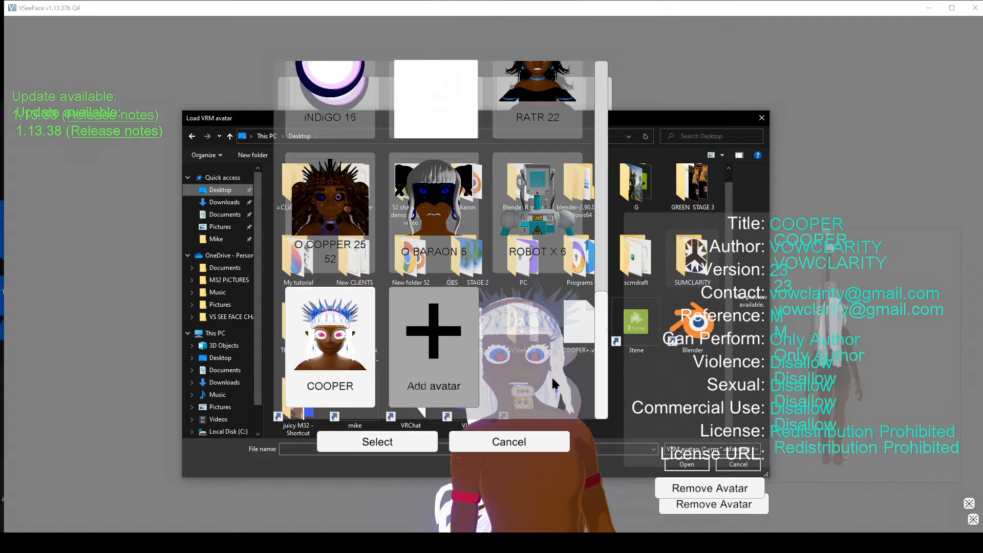
pyautogui.doubleClick(586, 347)
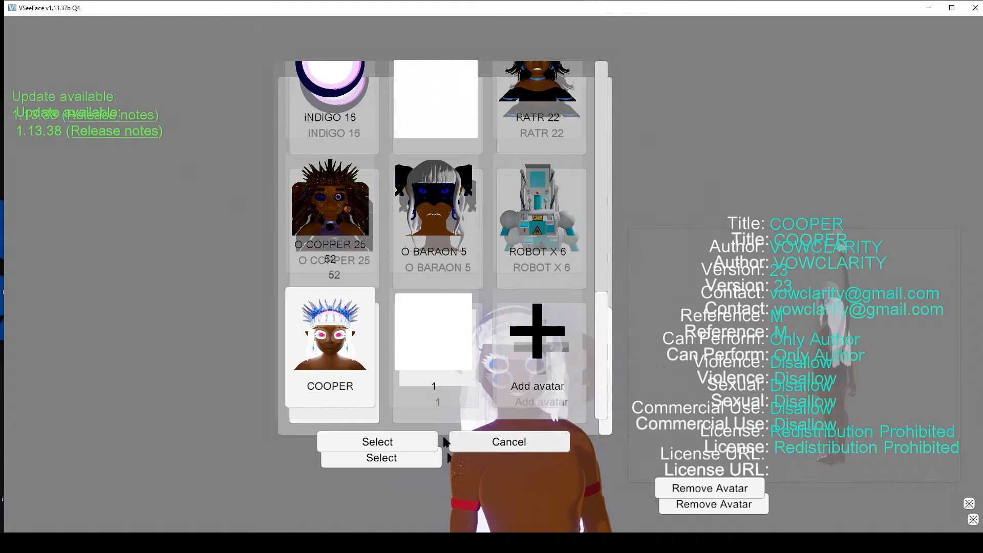
pyautogui.click(378, 443)
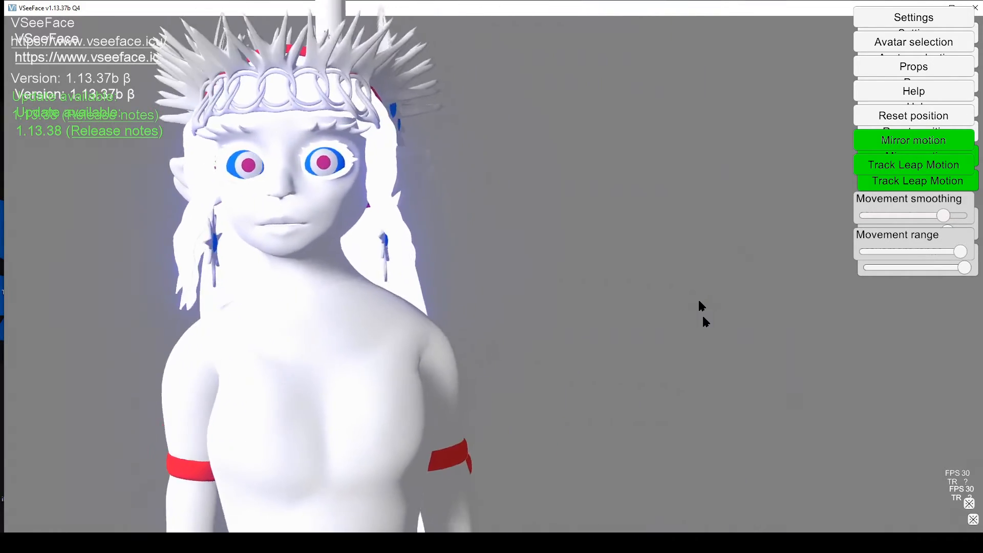
# Examine the avatar's whole body, legs and head from the front and side, and reopen the avatar selection.
pyautogui.scroll(-5, 578, 418)
pyautogui.keyDown('alt'); pyautogui.scroll(-5, 578, 418); pyautogui.keyUp('alt')
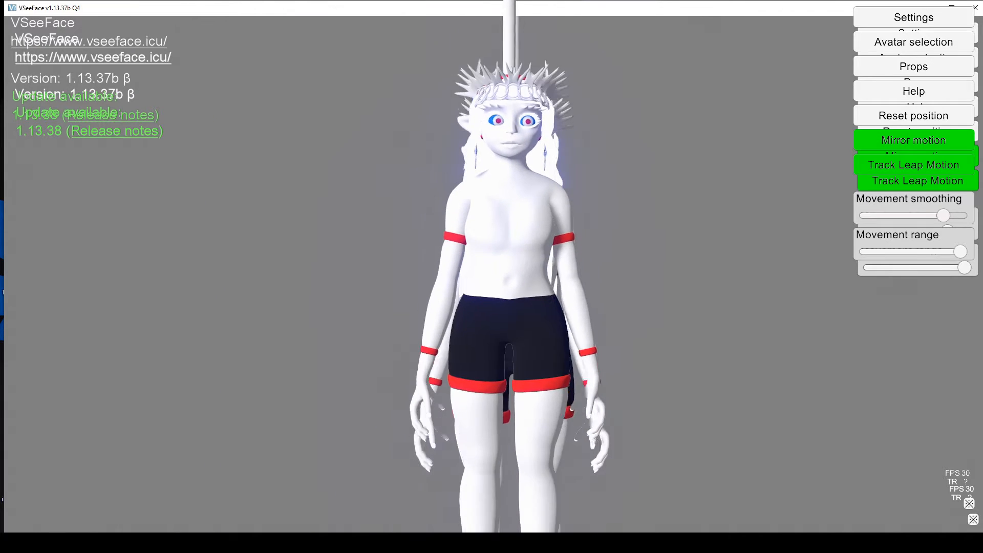
pyautogui.keyDown('alt'); pyautogui.moveTo(578, 418); pyautogui.dragTo(583, 305, button='middle'); pyautogui.keyUp('alt')
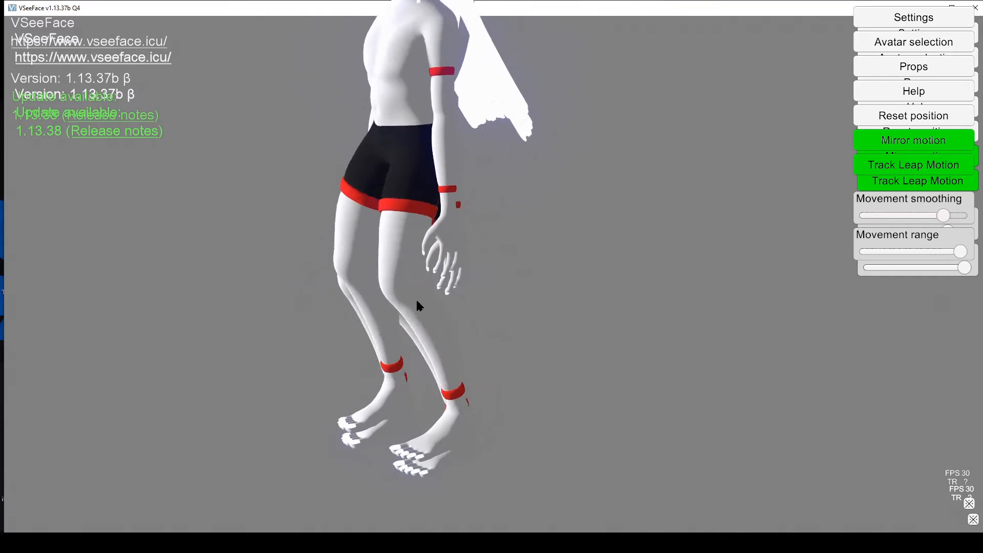
pyautogui.keyDown('alt'); pyautogui.moveTo(418, 302); pyautogui.dragTo(440, 502, button='middle'); pyautogui.keyUp('alt')
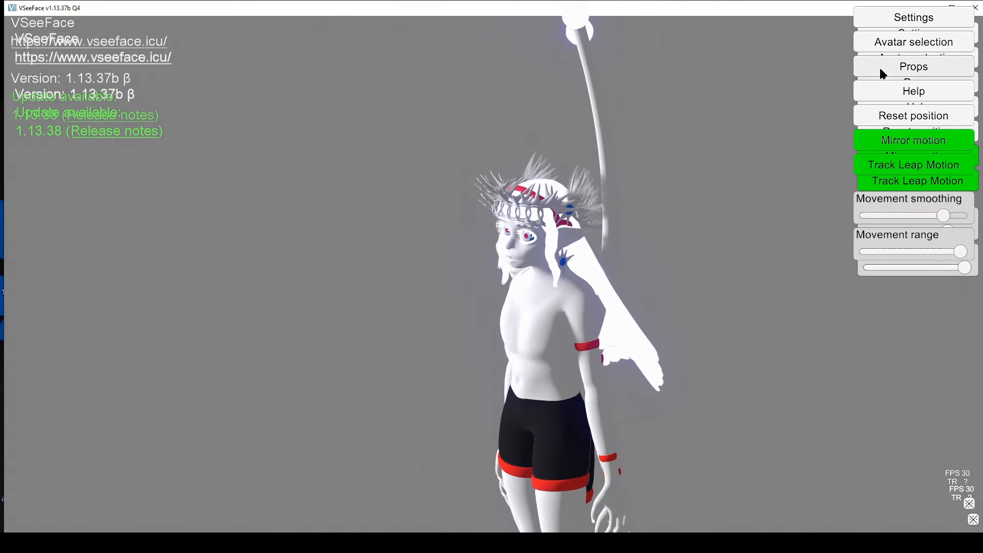
pyautogui.click(899, 41)
pyautogui.click(439, 436)
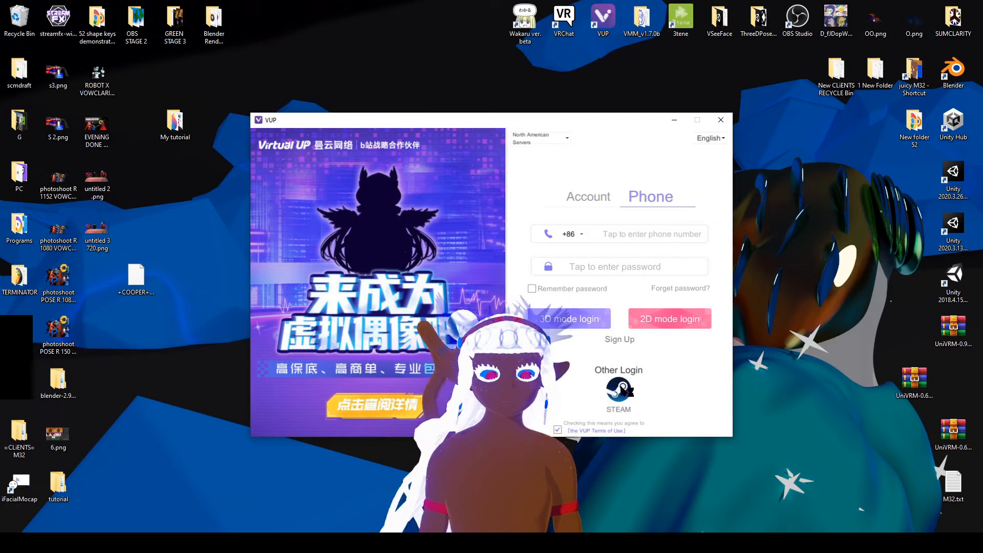
# Switch to VUP, enter its 3D mode and arrange the display and VUP windows side by side.
pyautogui.click(578, 307)
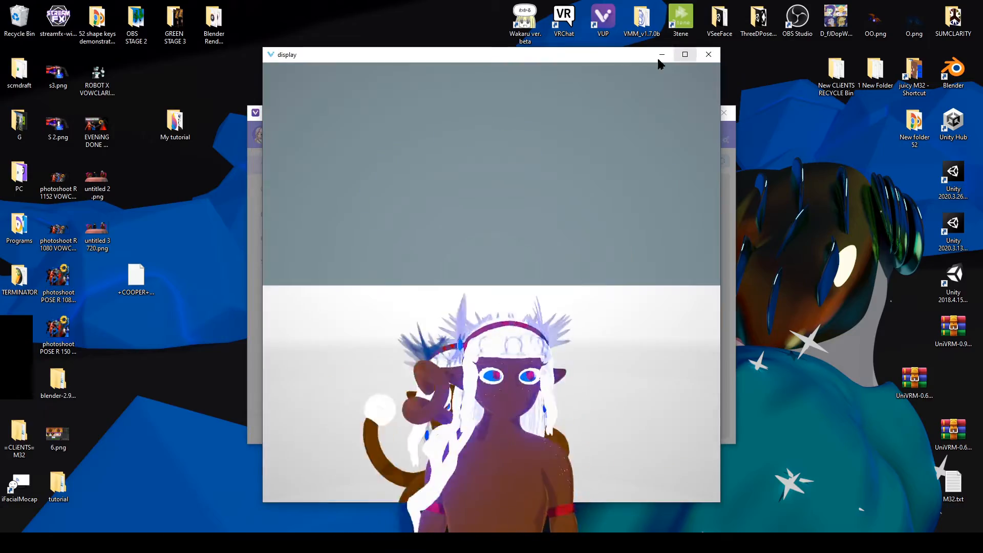
pyautogui.moveTo(597, 55); pyautogui.dragTo(336, 53)
pyautogui.moveTo(466, 114); pyautogui.dragTo(671, 97)
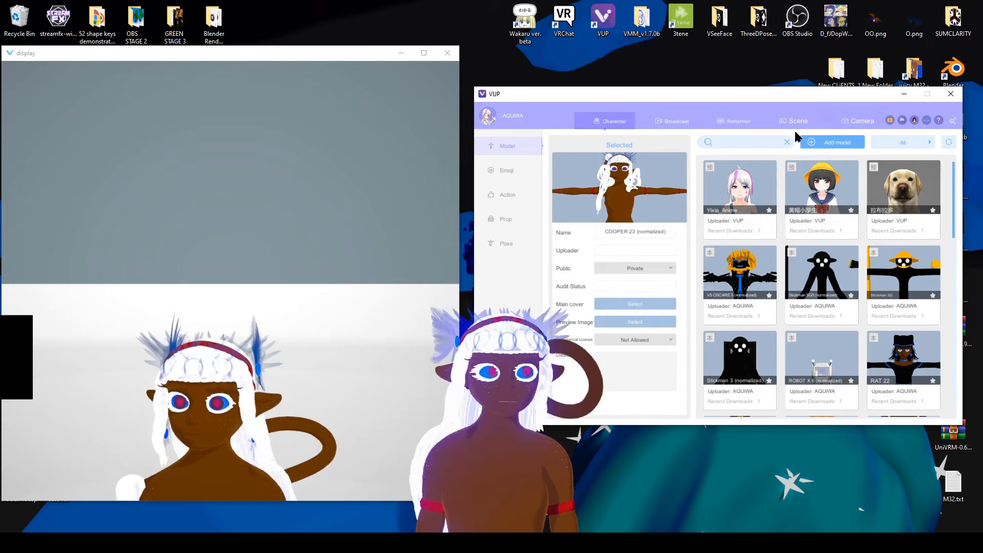
# Import +COOPER+.vrm from the Desktop as a new model and save its avatar settings unchanged.
pyautogui.click(835, 143)
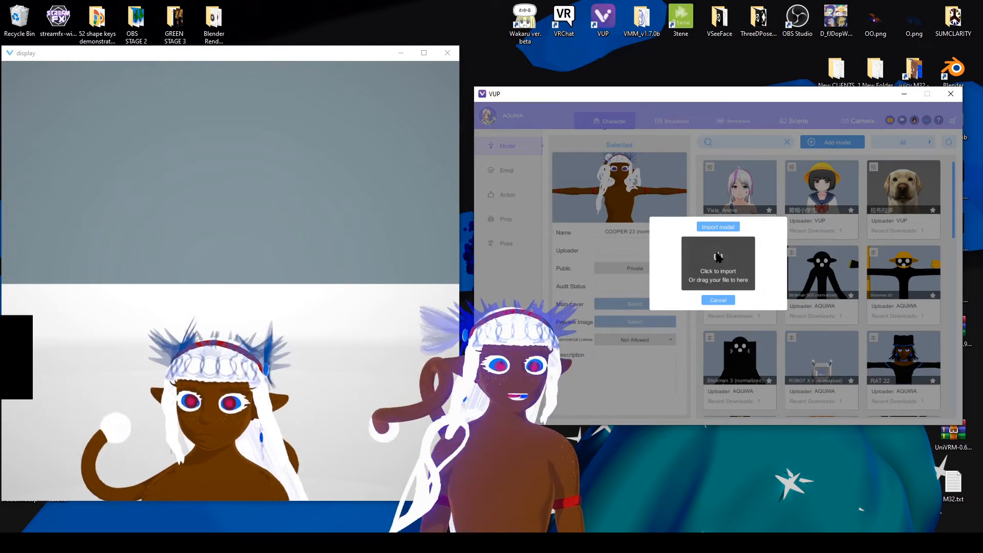
pyautogui.click(719, 258)
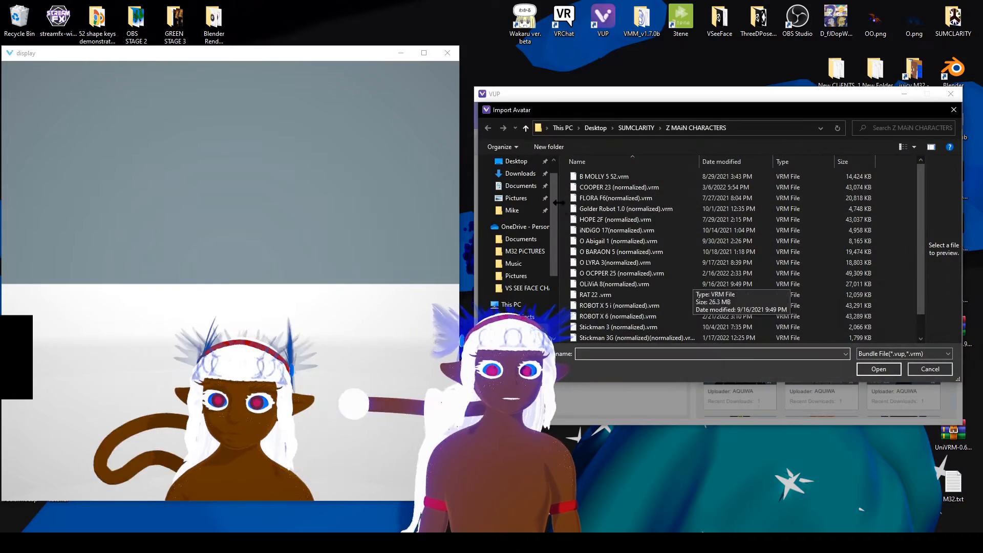
pyautogui.scroll(1, 520, 175)
pyautogui.click(516, 181)
pyautogui.scroll(-5, 840, 315)
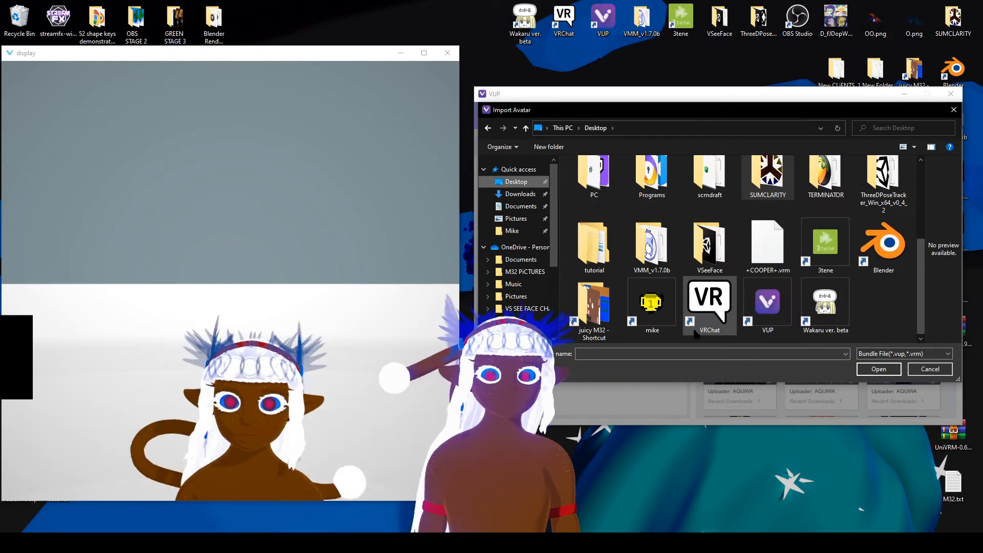
pyautogui.click(778, 255)
pyautogui.click(859, 368)
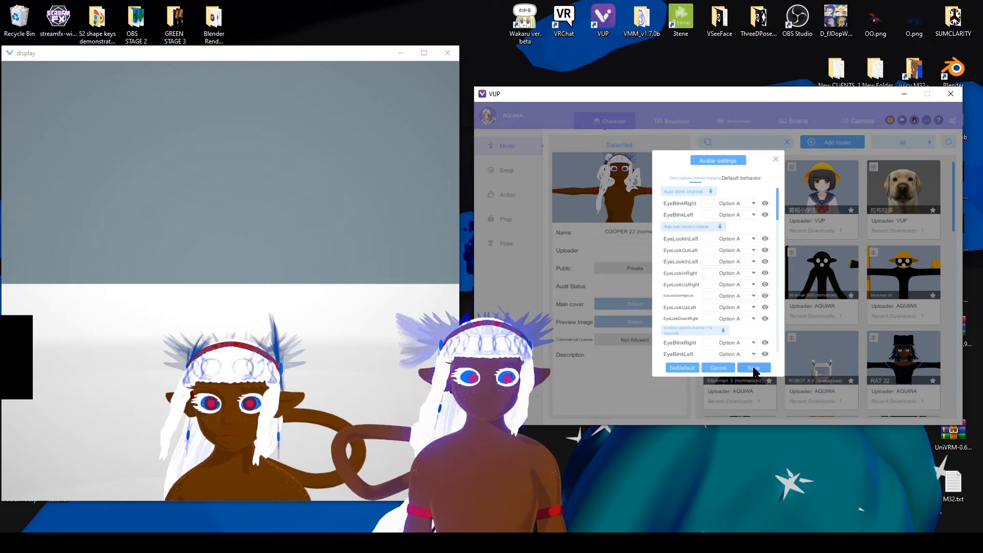
pyautogui.click(754, 368)
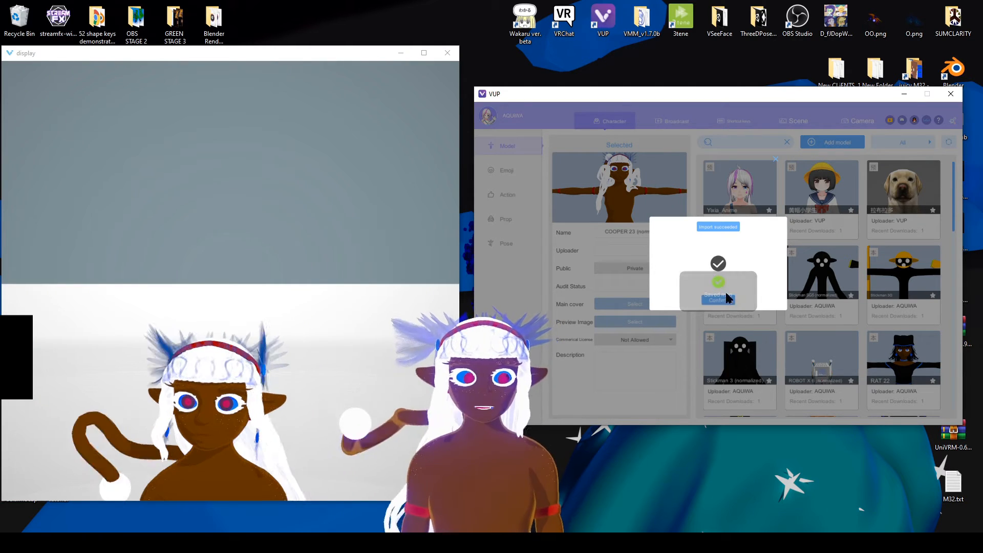
pyautogui.click(720, 301)
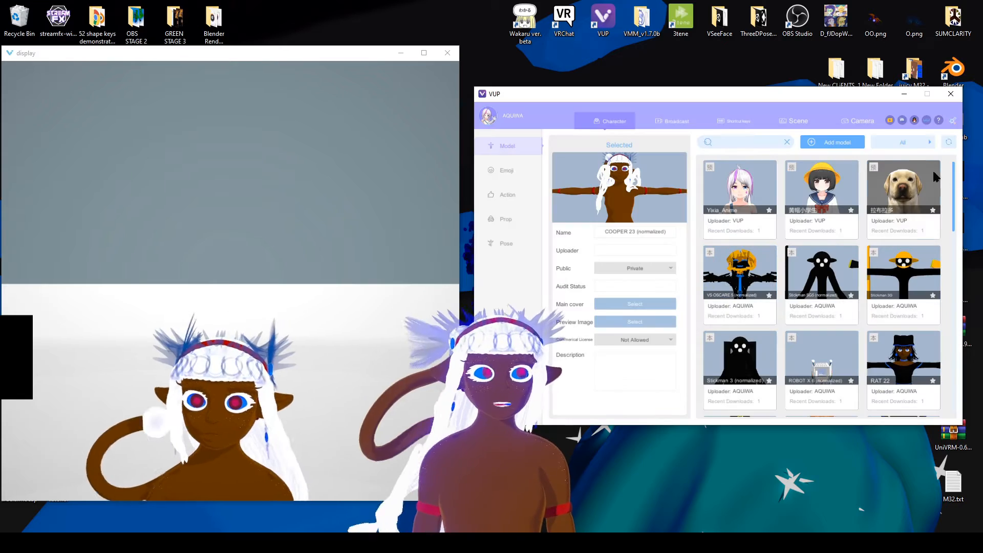
# Filter the models to Mine, load +COOPER+ and frame its whole body in the display window.
pyautogui.click(900, 179)
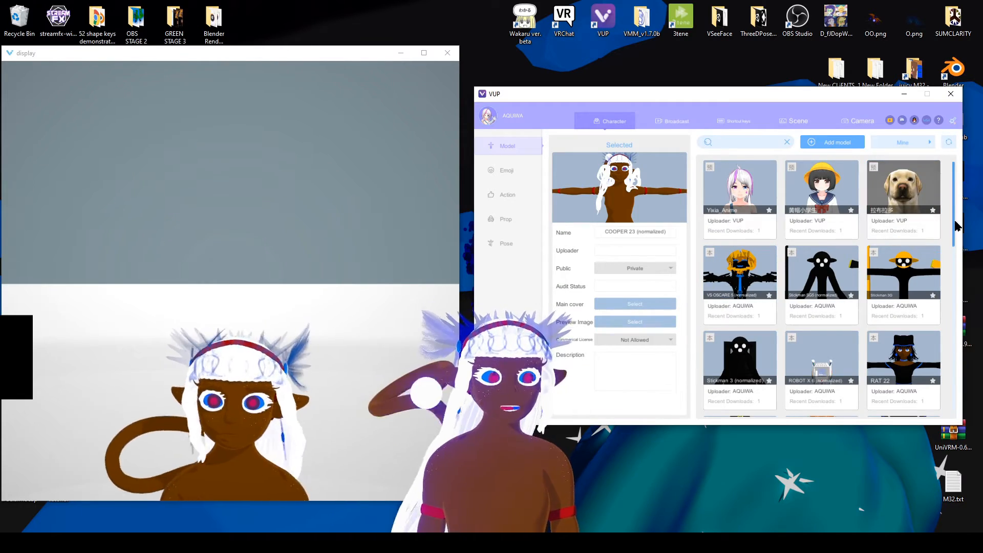
pyautogui.moveTo(956, 226); pyautogui.dragTo(961, 369)
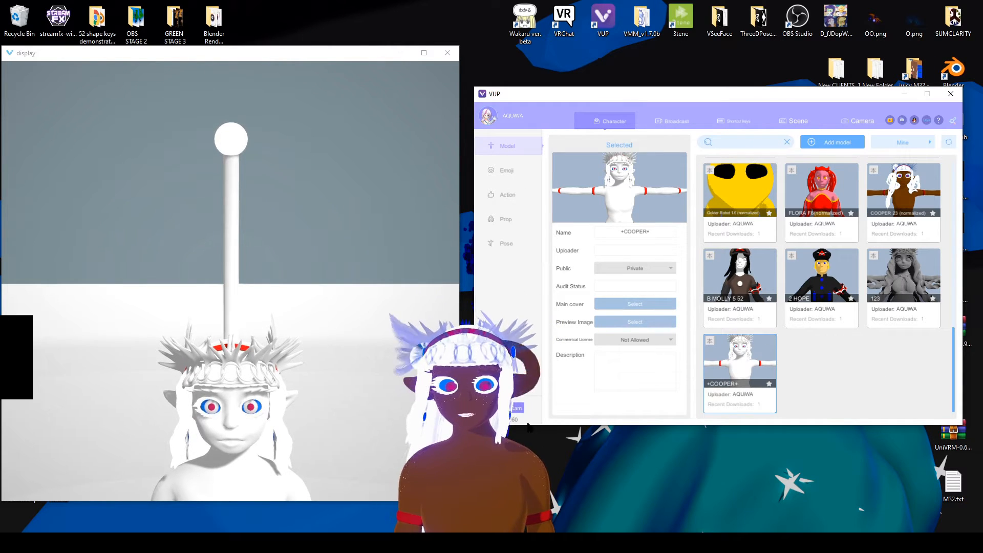
pyautogui.scroll(-5, 318, 347)
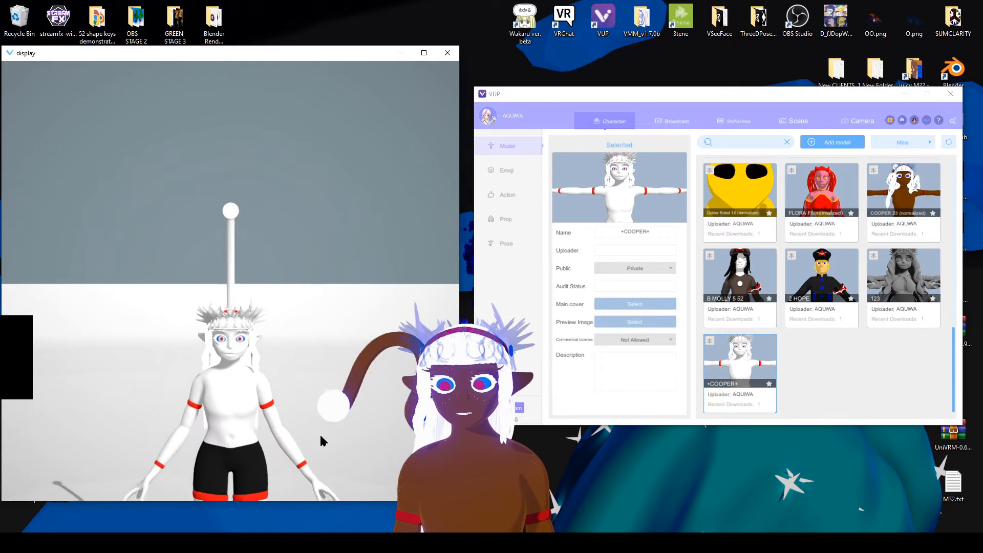
pyautogui.moveTo(322, 438); pyautogui.dragTo(315, 374, button='middle')
pyautogui.scroll(-2, 311, 356)
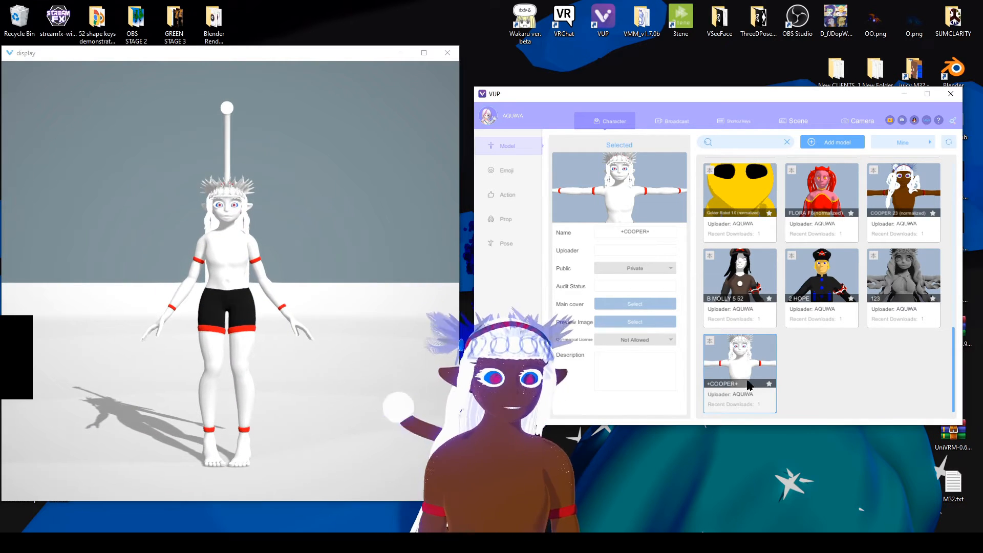
pyautogui.click(711, 374)
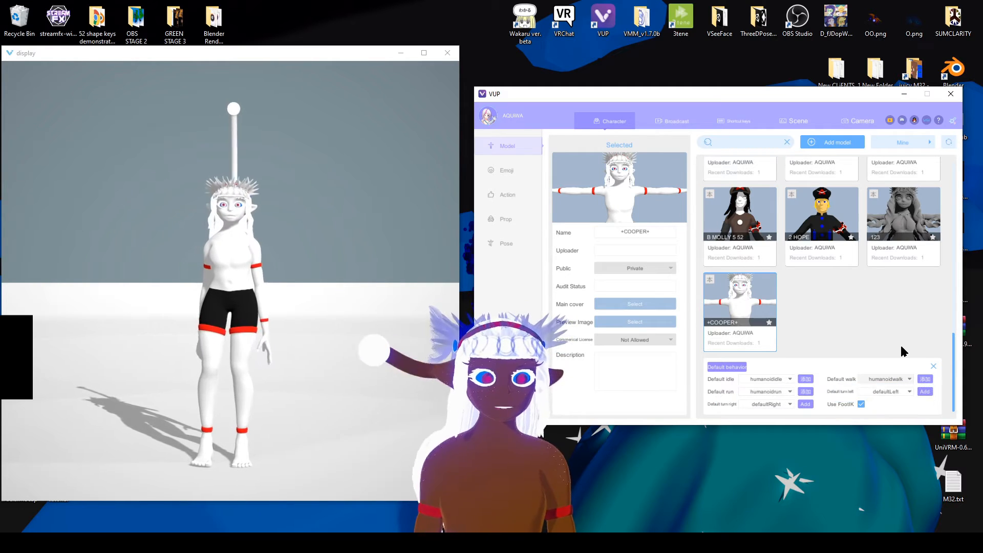
pyautogui.scroll(5, 879, 359)
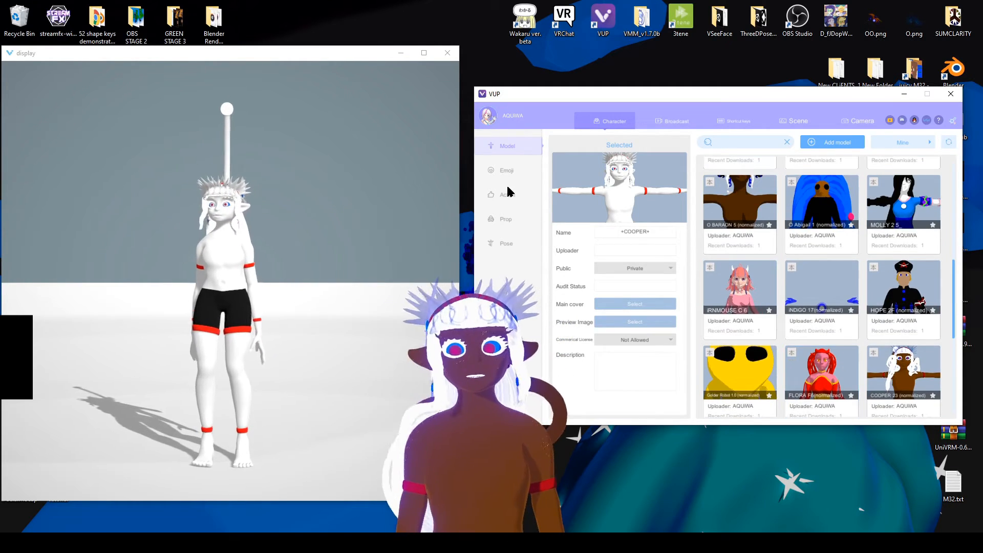
# Test the avatar with animations from the action library, then close the display and VUP windows.
pyautogui.click(509, 193)
pyautogui.scroll(-2, 894, 315)
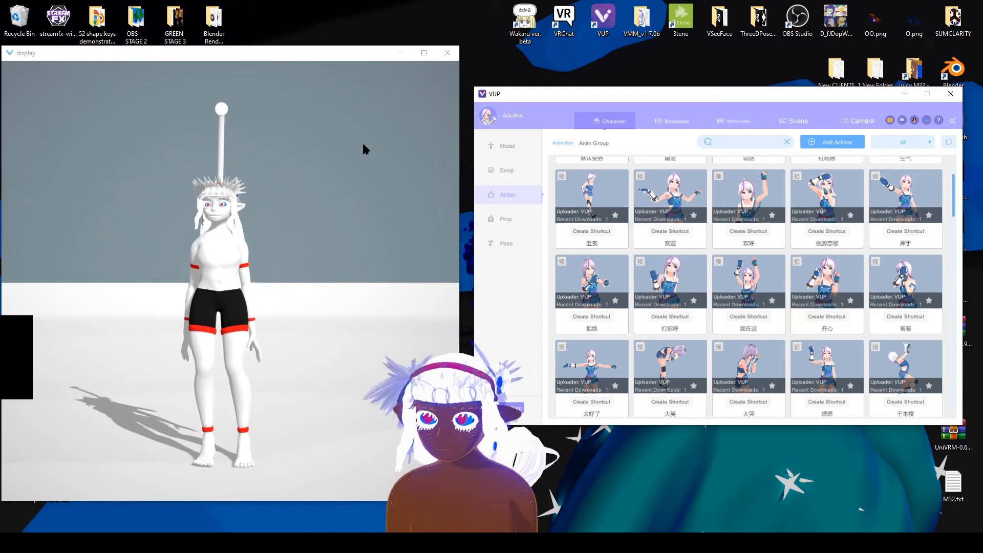
pyautogui.moveTo(321, 47); pyautogui.dragTo(321, 49)
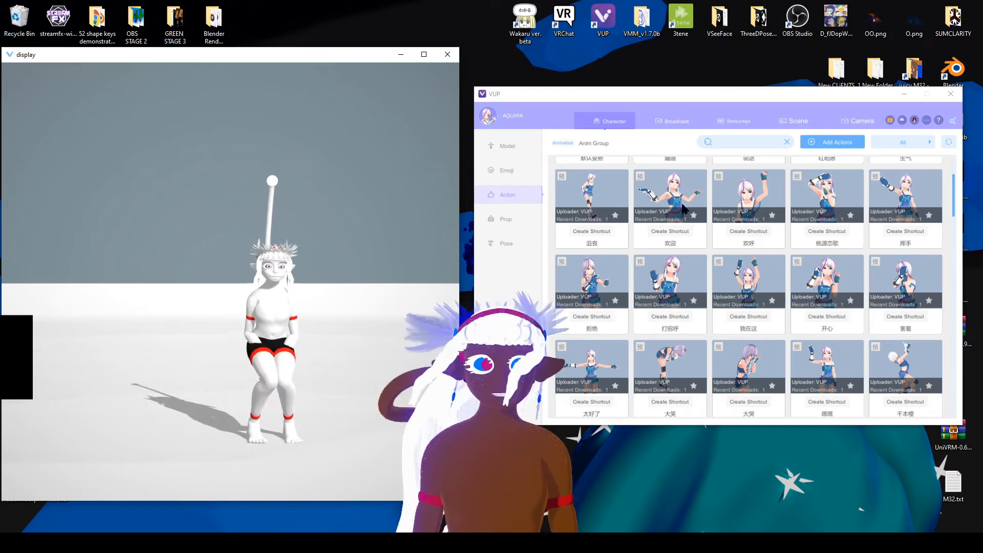
pyautogui.moveTo(956, 211); pyautogui.dragTo(931, 334)
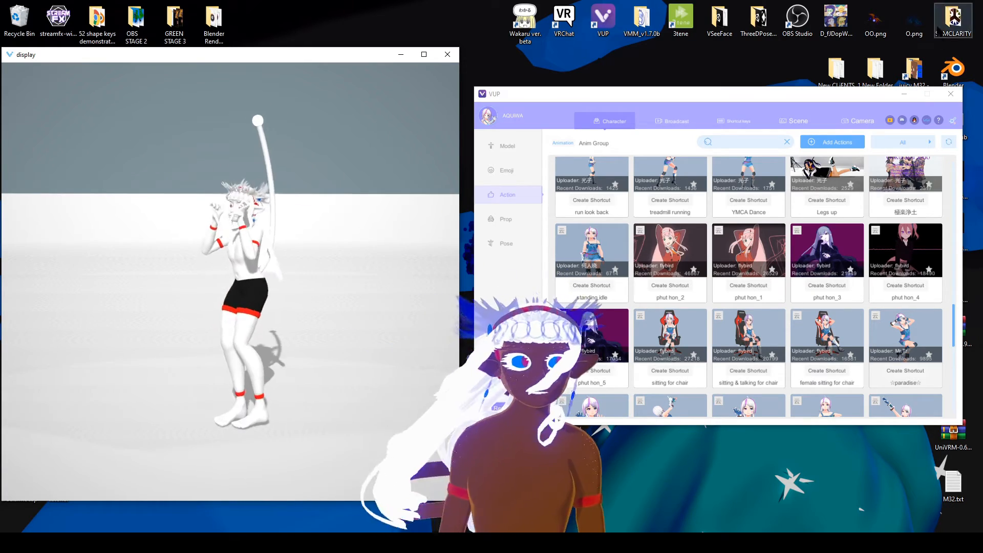
pyautogui.click(951, 94)
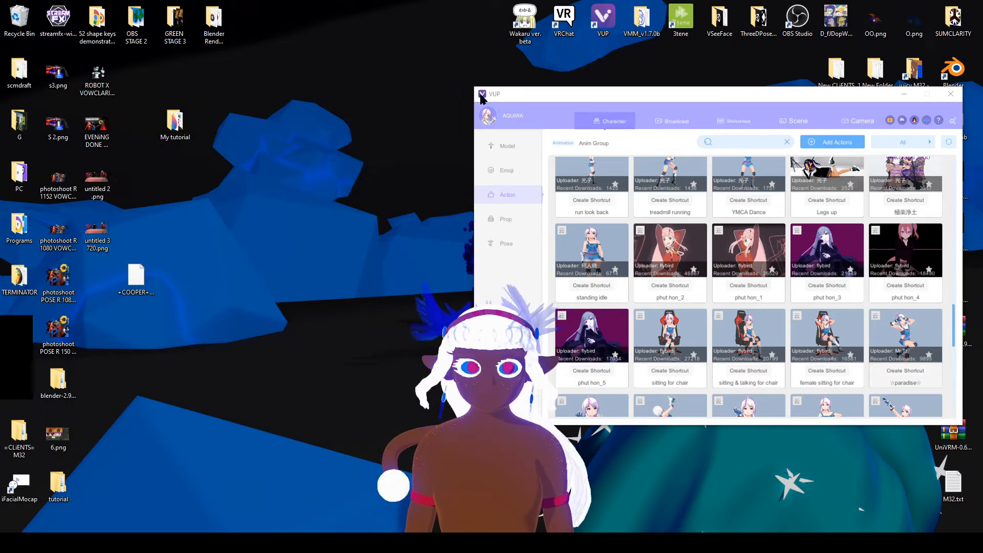
pyautogui.click(951, 95)
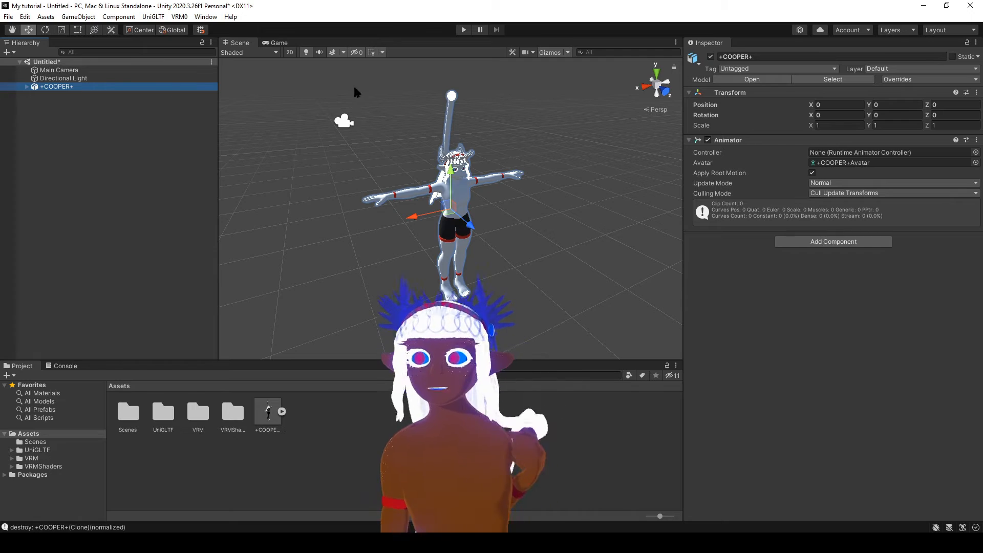
# Switch to Unity, bring +COOPER+.vrm from the Desktop into the project's Assets and delete the original +COOPER+ model from the scene.
pyautogui.click(947, 6)
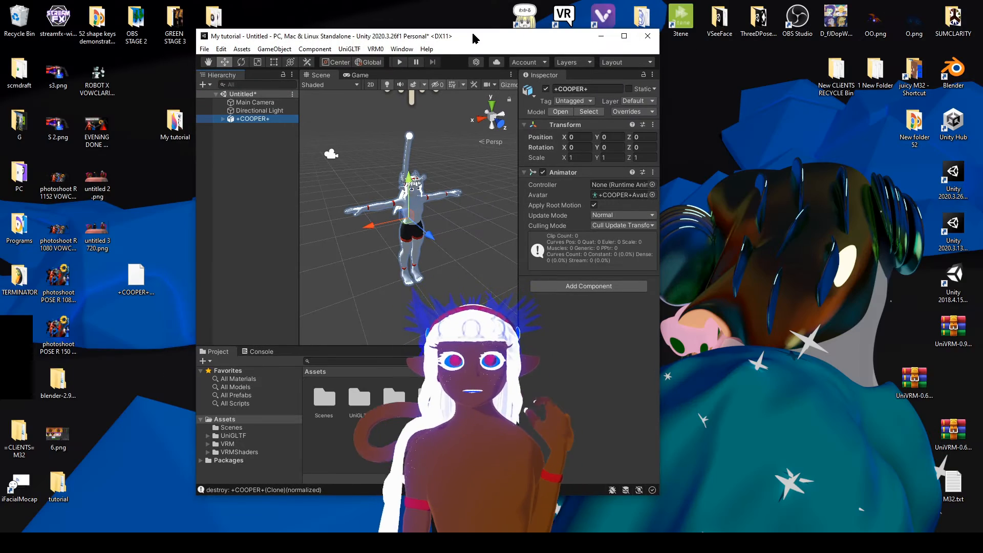
pyautogui.moveTo(474, 37); pyautogui.dragTo(678, 82)
pyautogui.press('Delete')
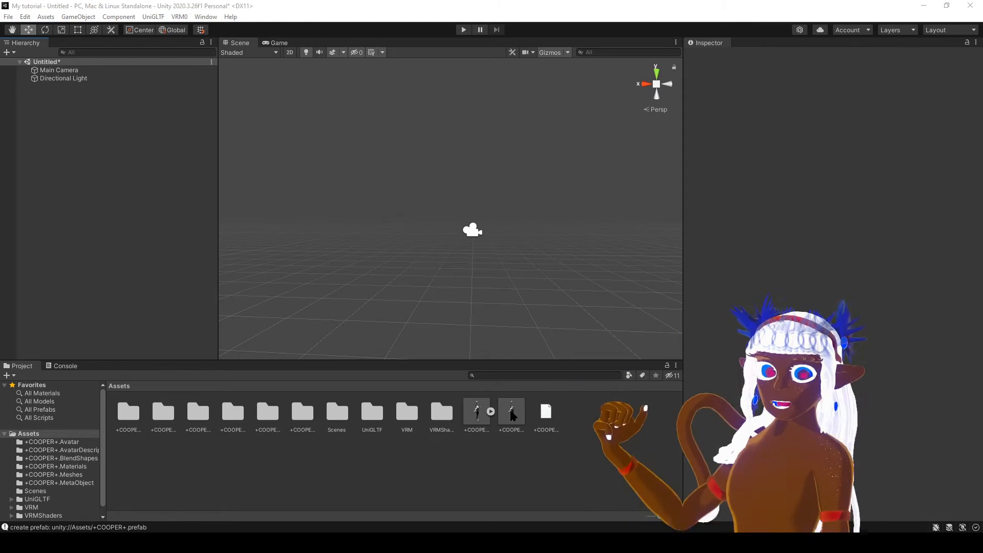
# Place the imported +COOPER+ prefab in the scene and frame it.
pyautogui.click(512, 414)
pyautogui.moveTo(512, 416); pyautogui.dragTo(516, 421)
pyautogui.moveTo(567, 346); pyautogui.dragTo(75, 169)
pyautogui.moveTo(505, 348); pyautogui.dragTo(548, 293, button='middle')
pyautogui.scroll(-10, 544, 261)
pyautogui.moveTo(549, 293); pyautogui.dragTo(553, 235, button='right')
pyautogui.press('f')
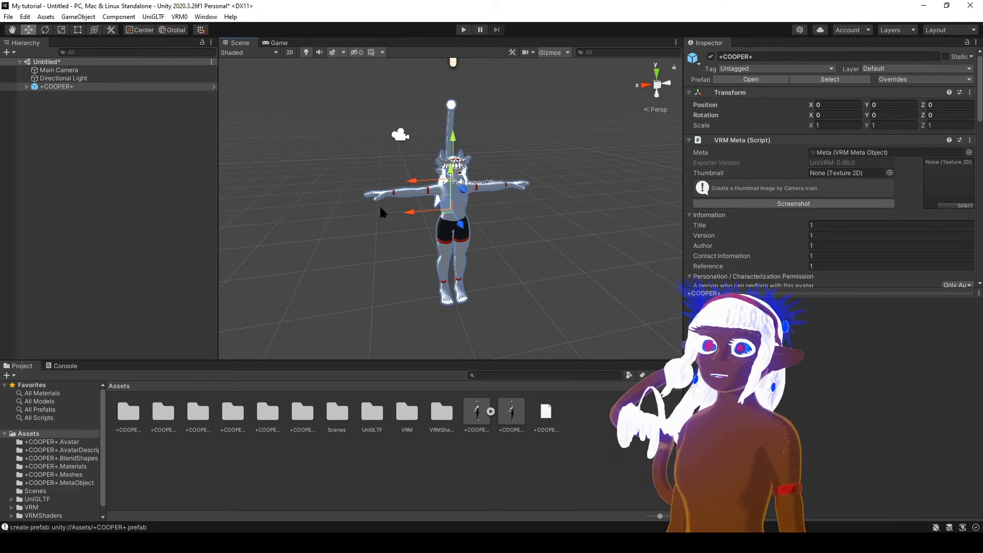
# Expand the +COOPER+ armature through RootBone, HipsBone and LeftUpperLegBone, and select LeftLowerLegBone.
pyautogui.moveTo(324, 254); pyautogui.dragTo(639, 276, button='right')
pyautogui.moveTo(640, 276); pyautogui.dragTo(402, 207, button='middle')
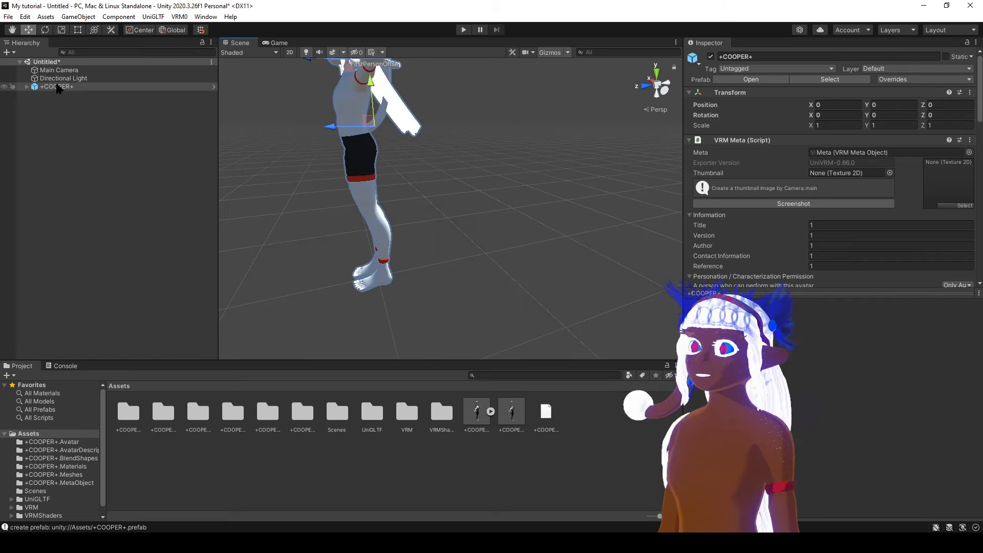
pyautogui.click(49, 95)
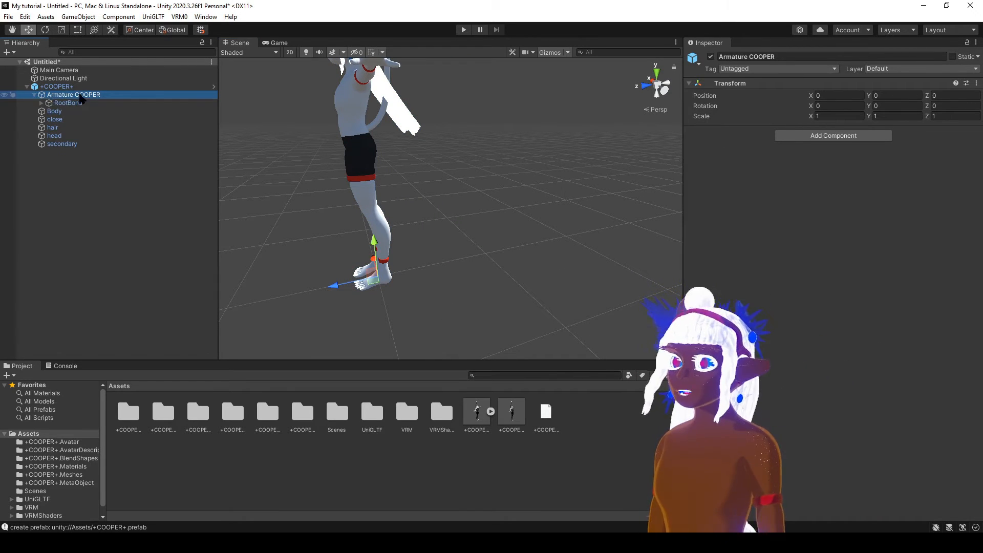
pyautogui.click(41, 103)
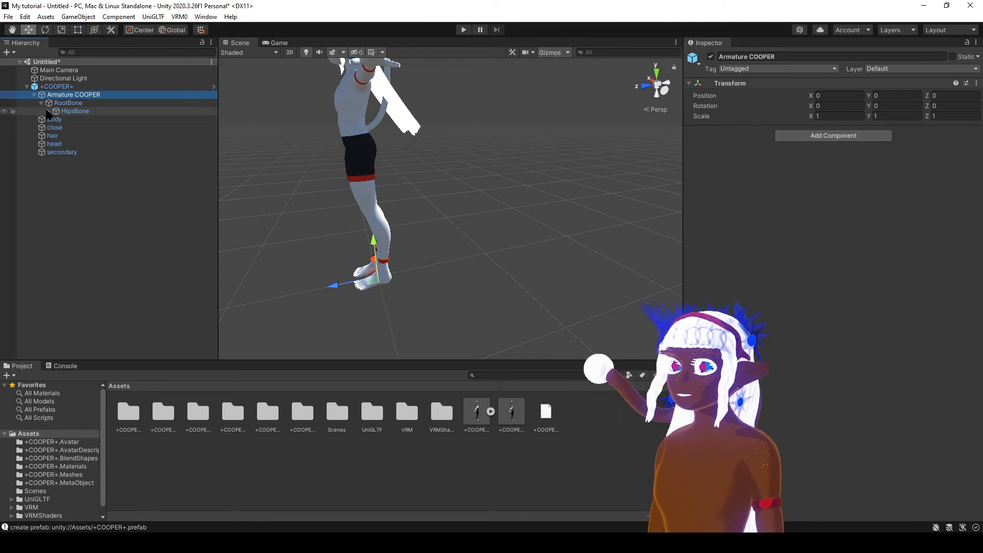
pyautogui.click(48, 111)
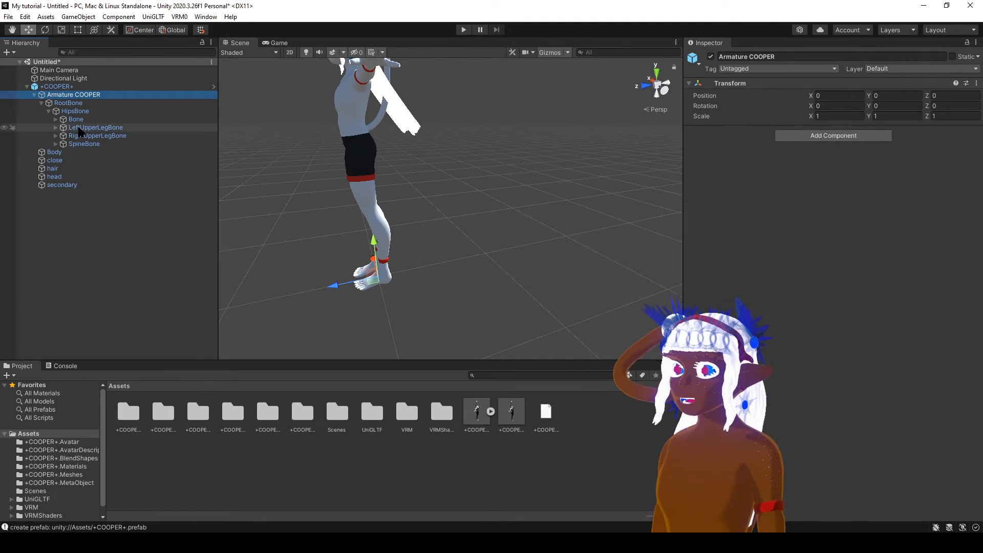
pyautogui.click(96, 128)
pyautogui.scroll(5, 361, 180)
pyautogui.scroll(-5, 329, 183)
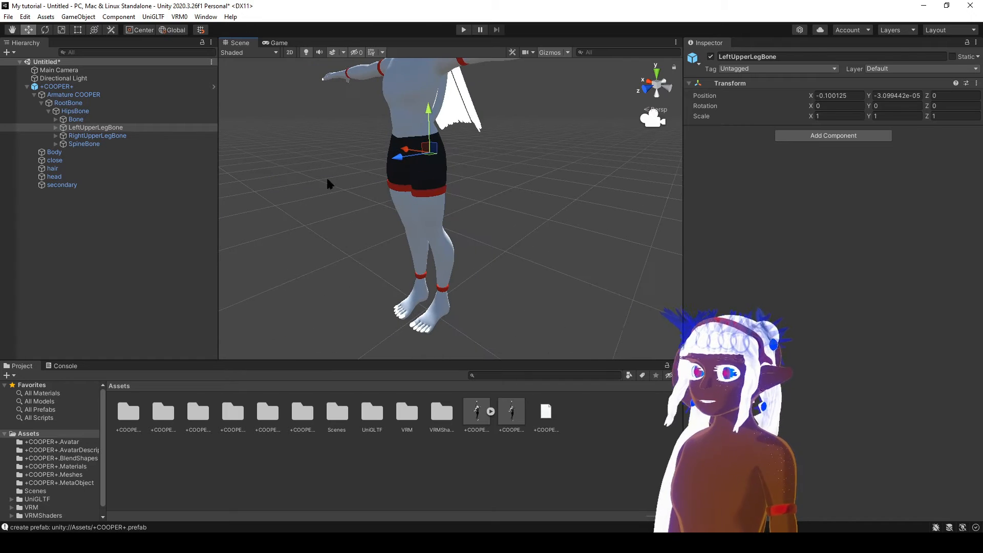
pyautogui.click(88, 136)
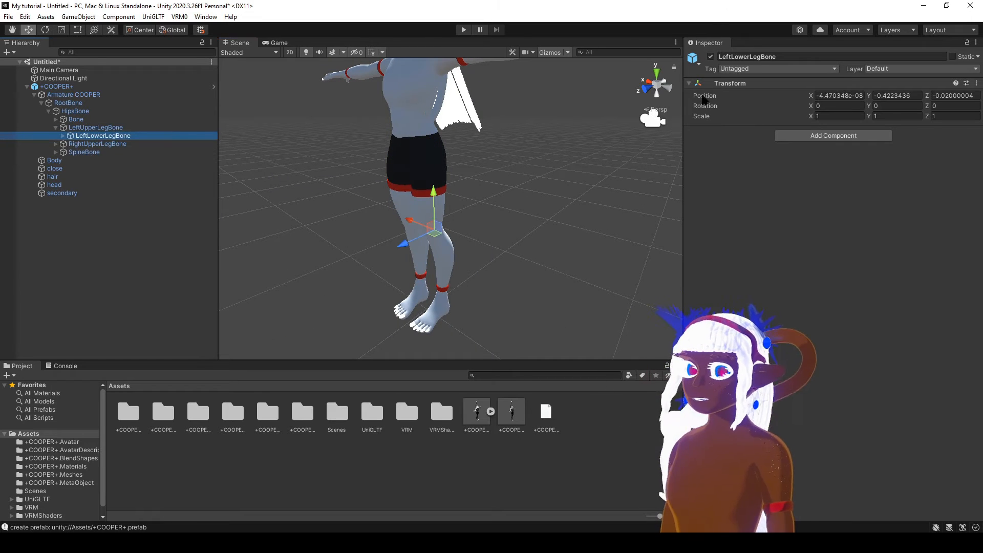
# In the left side view, rotate LeftLowerLegBone to about 15° on X, bending the knee backward.
pyautogui.click(667, 86)
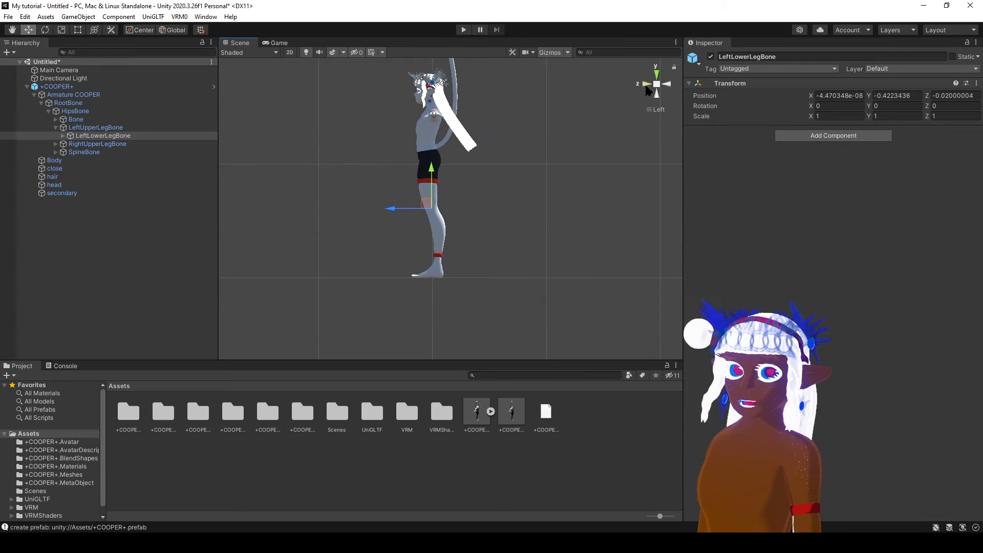
pyautogui.click(647, 85)
pyautogui.click(668, 85)
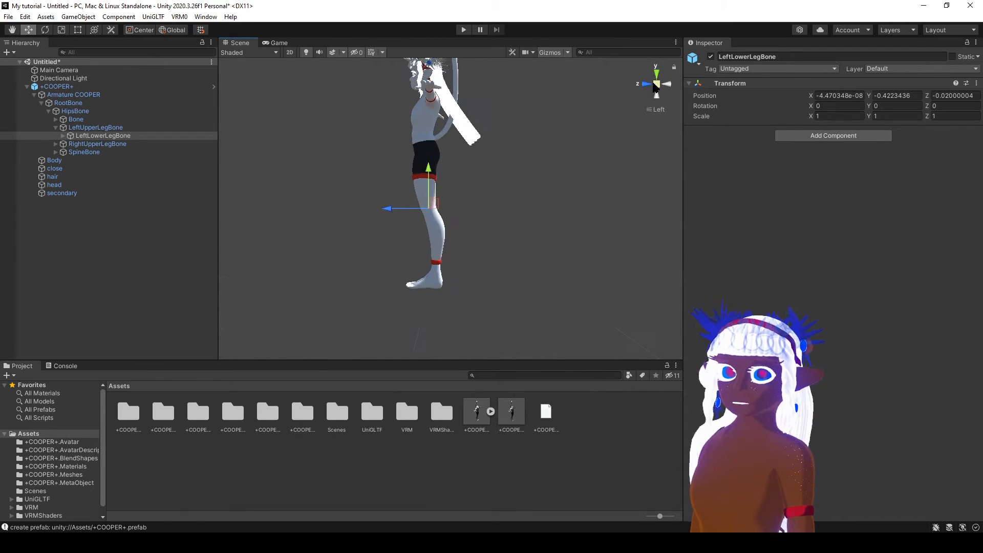
pyautogui.scroll(2, 470, 211)
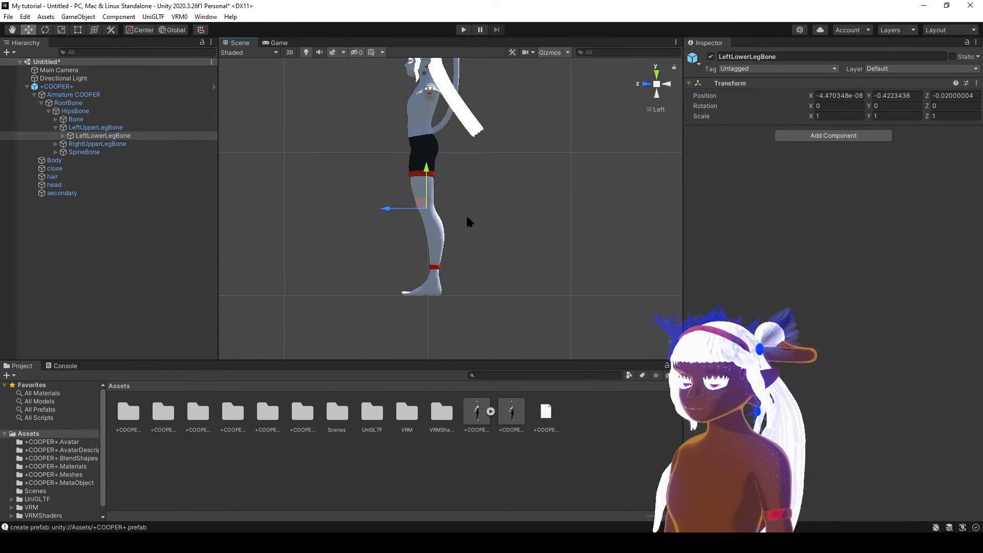
pyautogui.press('e')
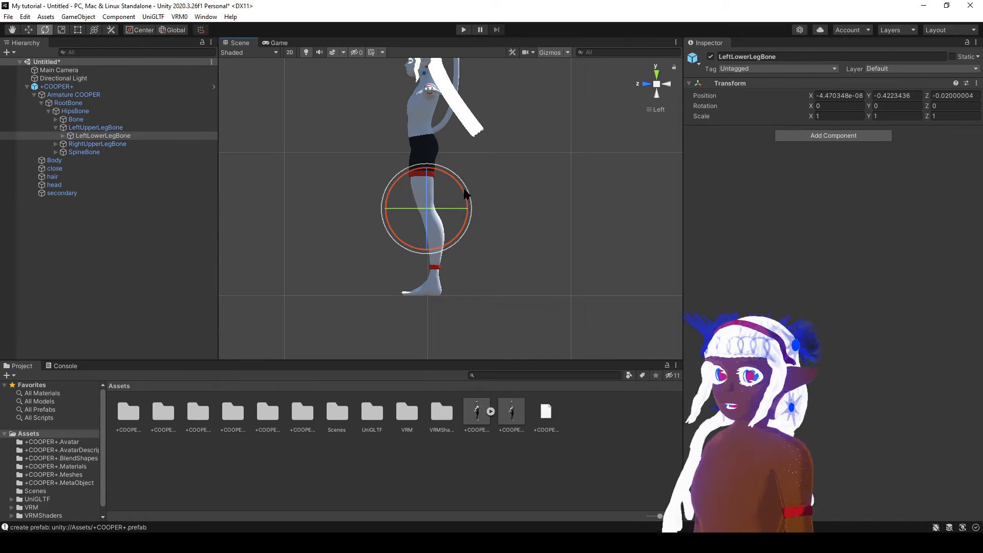
pyautogui.scroll(1, 465, 194)
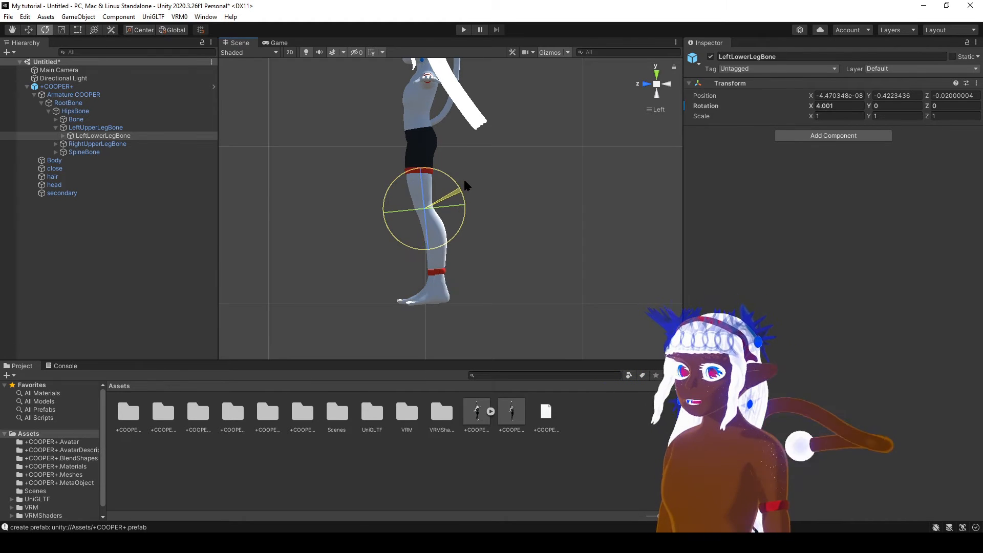
pyautogui.moveTo(464, 181); pyautogui.dragTo(463, 185)
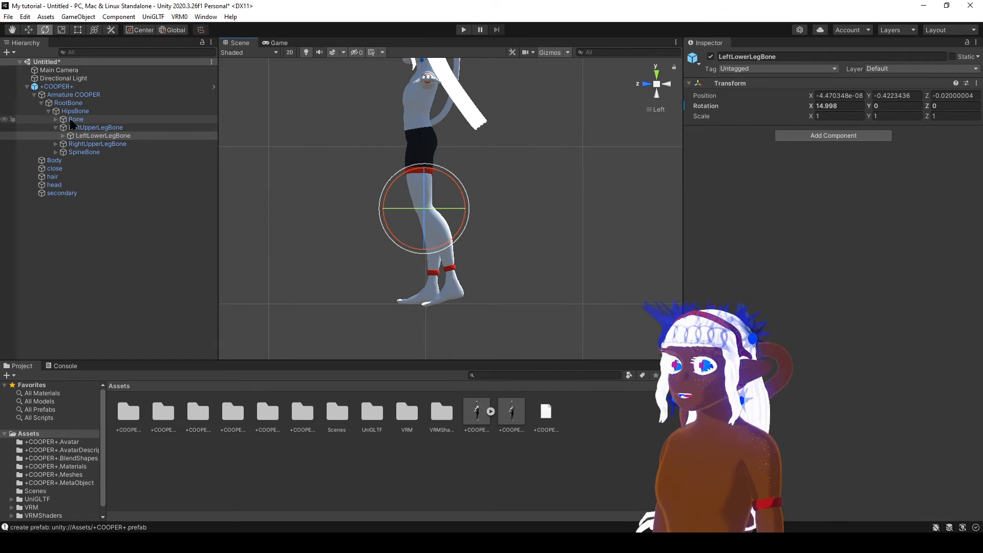
# Rotate LeftUpperLegBone to about -9° on X and LeftLowerLegBone to about 9° on X in the left side view.
pyautogui.click(89, 127)
pyautogui.moveTo(457, 126); pyautogui.dragTo(461, 143)
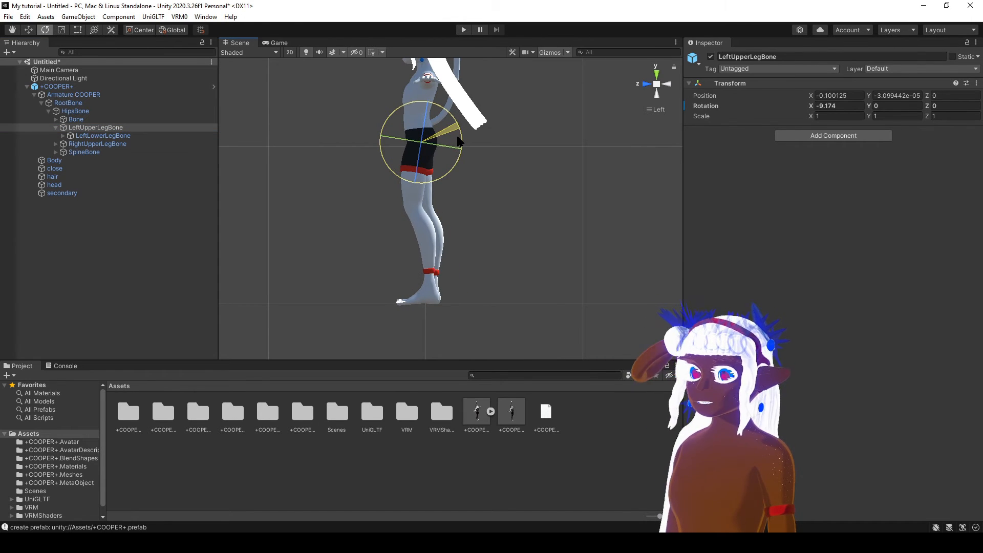
pyautogui.click(103, 136)
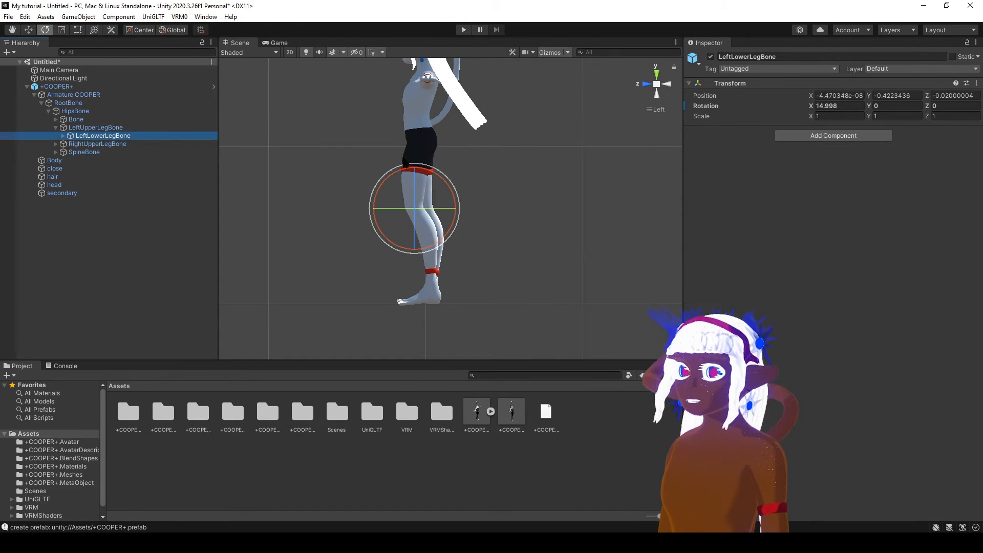
pyautogui.moveTo(441, 182); pyautogui.dragTo(441, 187)
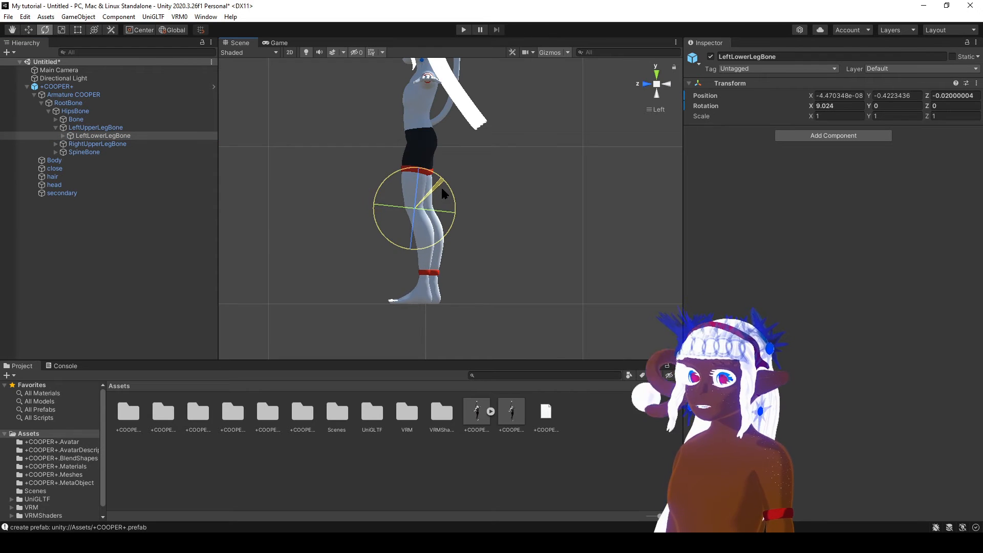
# Fine-tune the LeftUpperLegBone rotation and set LeftLowerLegBone to about 9.6° on X, keeping a slight knee bend.
pyautogui.click(118, 128)
pyautogui.moveTo(462, 139); pyautogui.dragTo(463, 128)
pyautogui.click(117, 136)
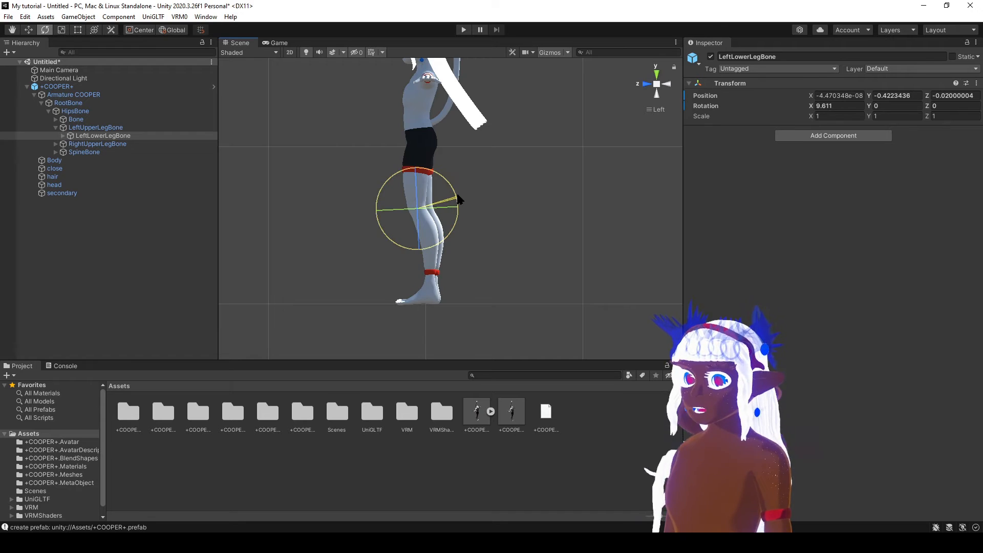
# Inspect the adjusted left leg and knee bend from several angles, both close up and with the whole avatar in view.
pyautogui.moveTo(413, 247); pyautogui.dragTo(570, 287, button='right')
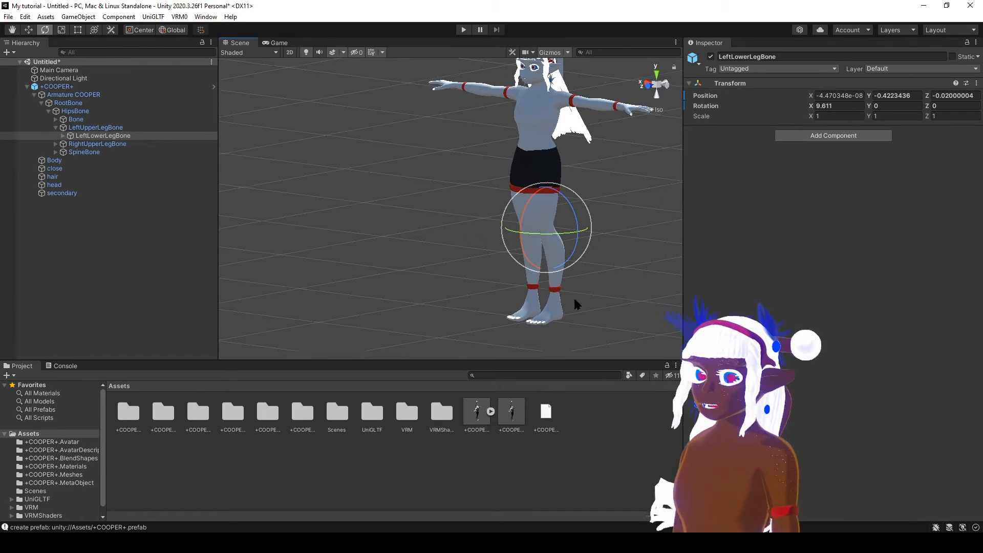
pyautogui.moveTo(574, 297); pyautogui.dragTo(537, 283, button='middle')
pyautogui.click(658, 88)
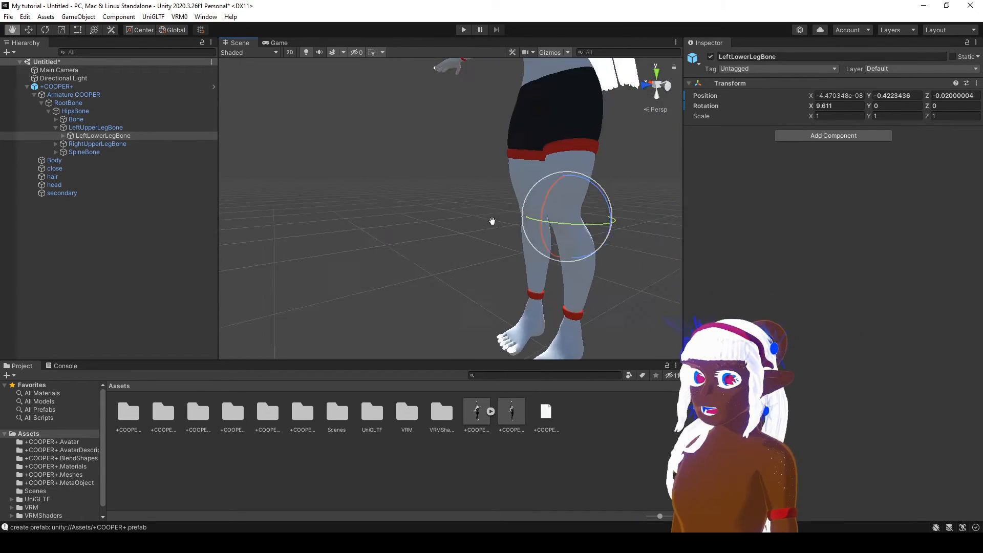
pyautogui.moveTo(492, 222); pyautogui.dragTo(361, 212, button='middle')
pyautogui.scroll(-3, 422, 211)
pyautogui.moveTo(437, 200); pyautogui.dragTo(451, 137, button='middle')
pyautogui.moveTo(543, 177); pyautogui.dragTo(484, 183, button='right')
pyautogui.moveTo(484, 183); pyautogui.dragTo(402, 205, button='middle')
pyautogui.moveTo(402, 205); pyautogui.dragTo(451, 234, button='right')
pyautogui.moveTo(452, 234); pyautogui.dragTo(487, 255, button='middle')
pyautogui.scroll(-3, 479, 233)
pyautogui.scroll(-3, 439, 249)
pyautogui.moveTo(604, 349); pyautogui.dragTo(560, 314, button='right')
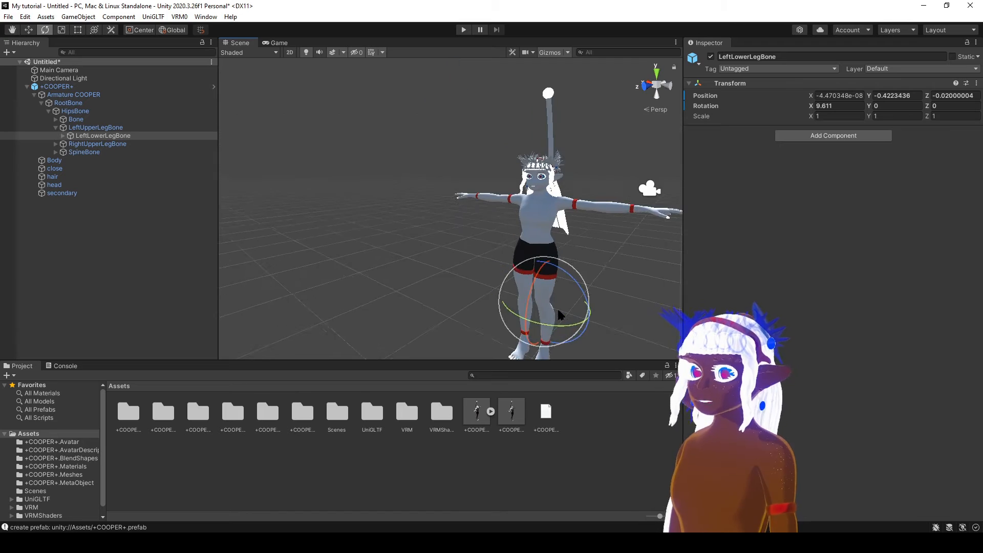
pyautogui.moveTo(560, 314); pyautogui.dragTo(496, 243, button='middle')
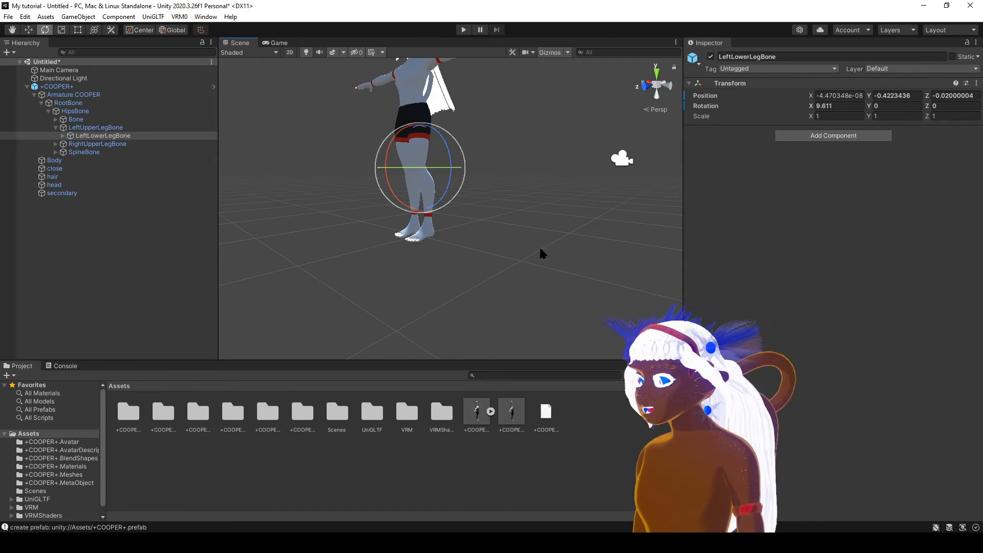
pyautogui.moveTo(500, 282); pyautogui.dragTo(437, 290, button='middle')
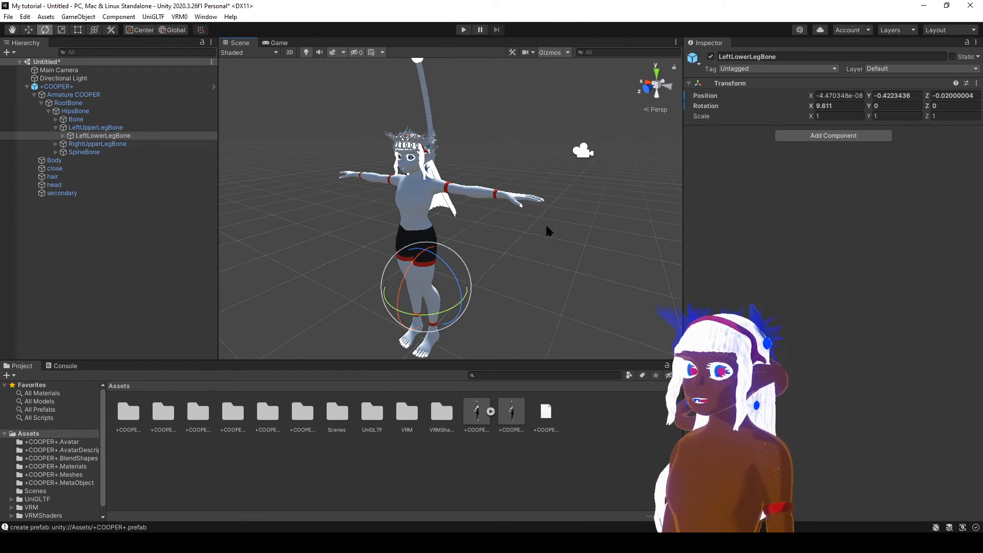
# Expand SpineBone, ChestBone, UpperChestBone, NeckBone and HeadBone in the armature, and select JawBone.
pyautogui.moveTo(474, 203); pyautogui.dragTo(494, 213, button='middle')
pyautogui.scroll(8, 497, 214)
pyautogui.scroll(-4, 515, 170)
pyautogui.moveTo(515, 174)
pyautogui.mouseDown(button='middle')
pyautogui.moveTo(516, 327)
pyautogui.moveTo(515, 183)
pyautogui.mouseUp(button='middle')
pyautogui.scroll(2, 515, 184)
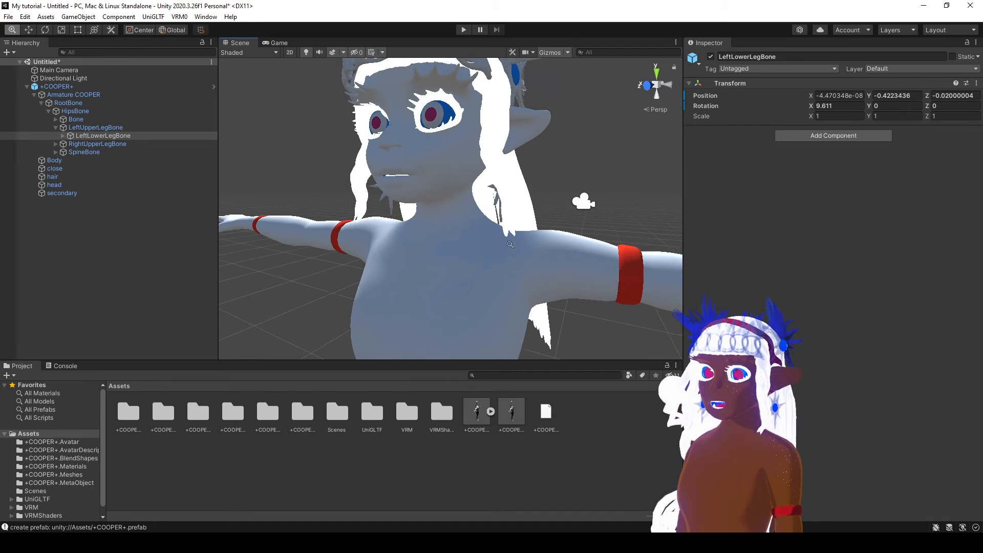
pyautogui.click(63, 160)
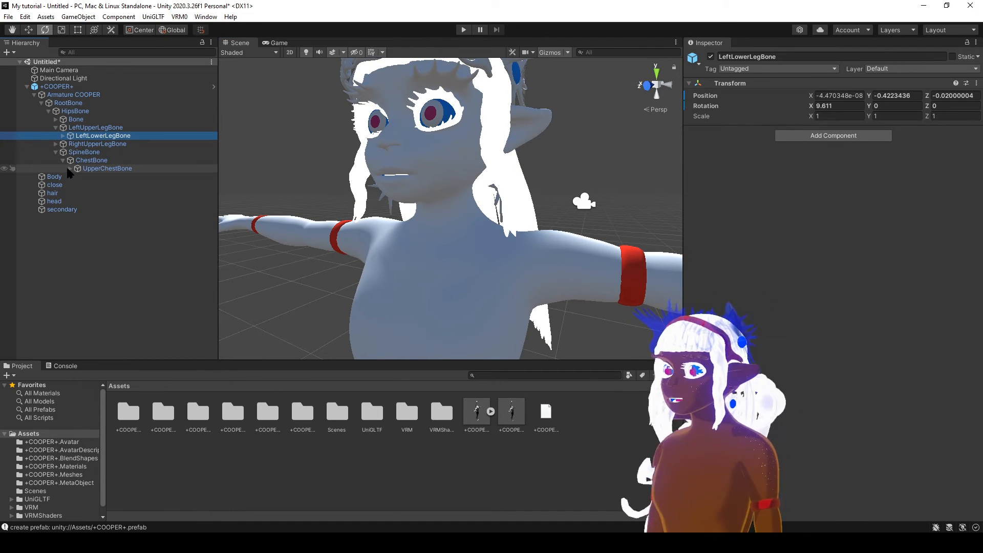
pyautogui.click(70, 169)
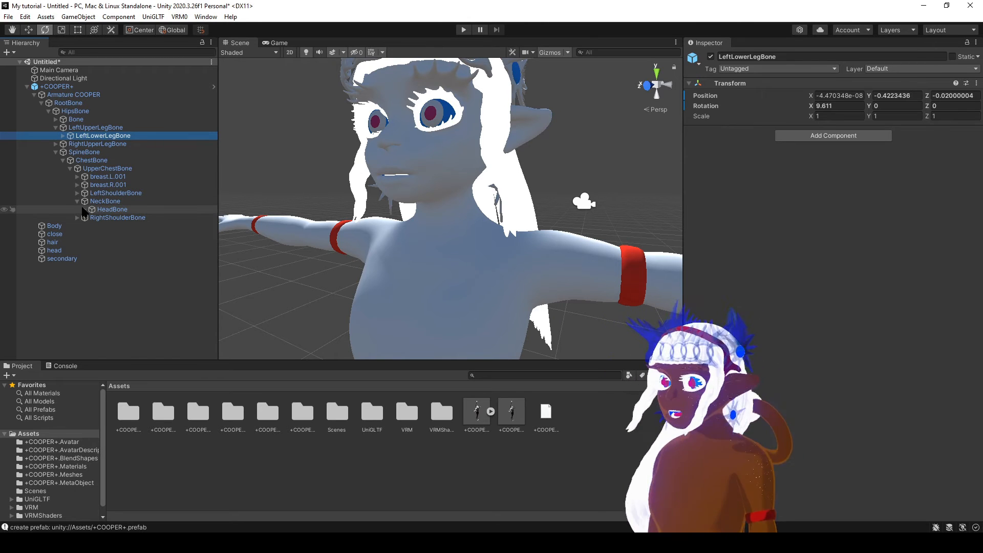
pyautogui.click(84, 210)
pyautogui.click(117, 219)
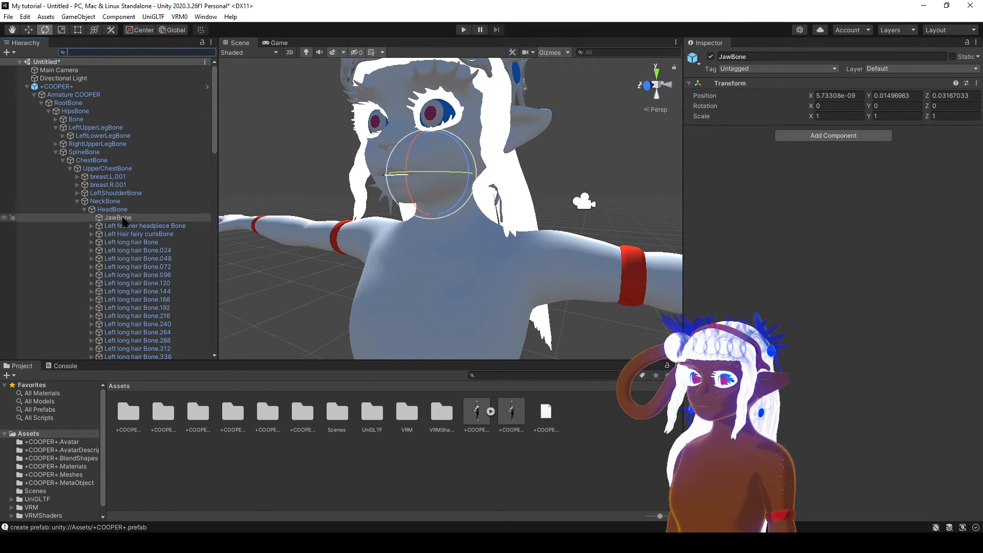
# Frame JawBone and examine its placement relative to the mouth in the left and front views, including inside the head.
pyautogui.press('f')
pyautogui.scroll(10, 443, 249)
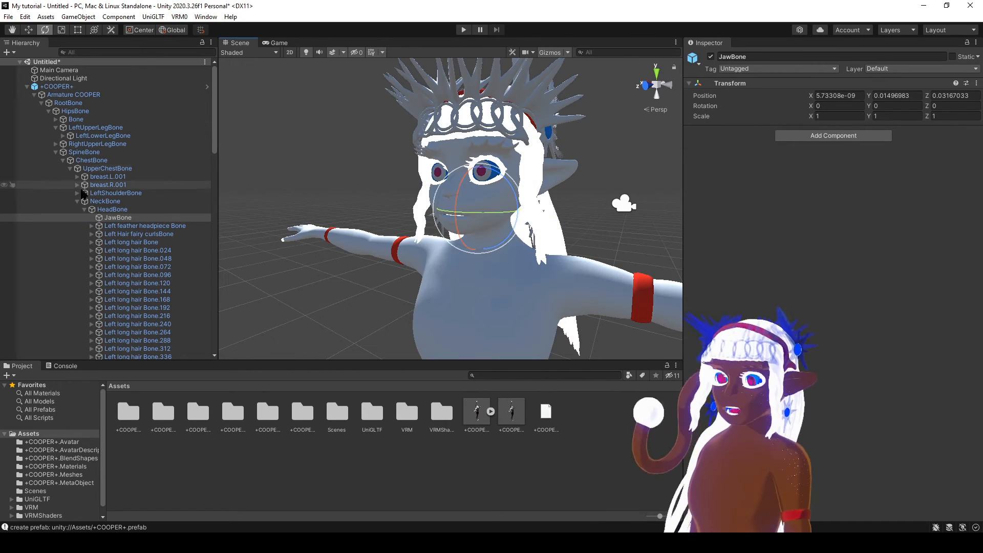
pyautogui.click(666, 86)
pyautogui.click(658, 84)
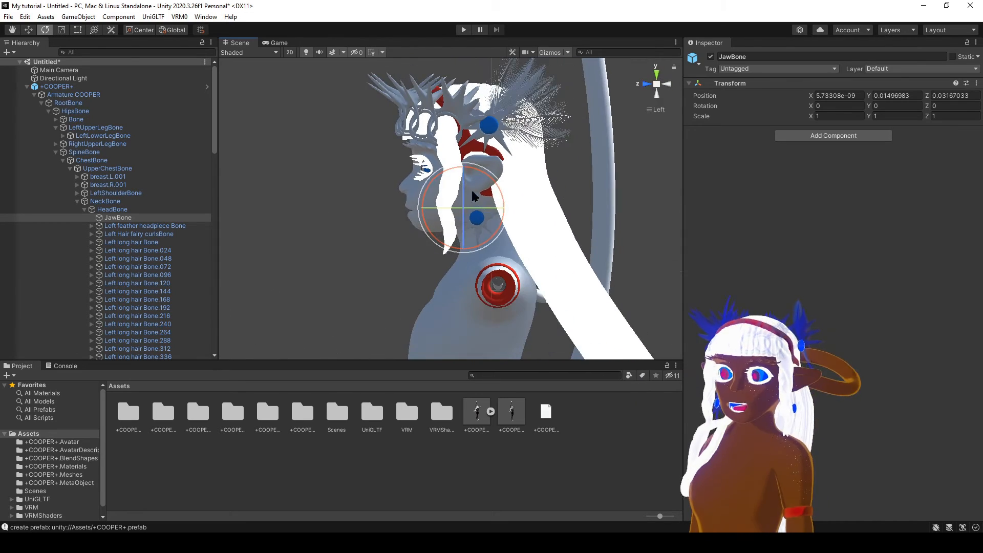
pyautogui.scroll(6, 481, 221)
pyautogui.scroll(3, 485, 231)
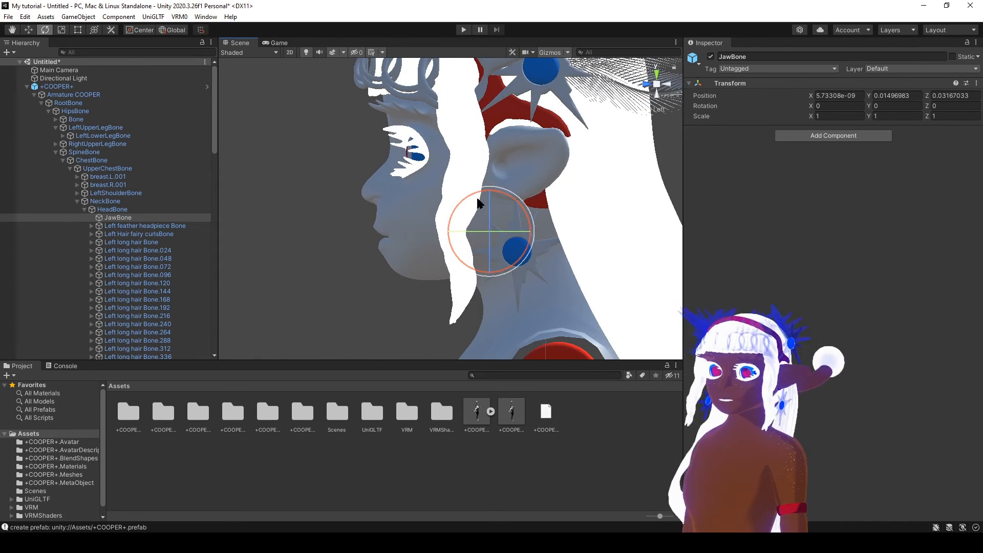
pyautogui.click(647, 86)
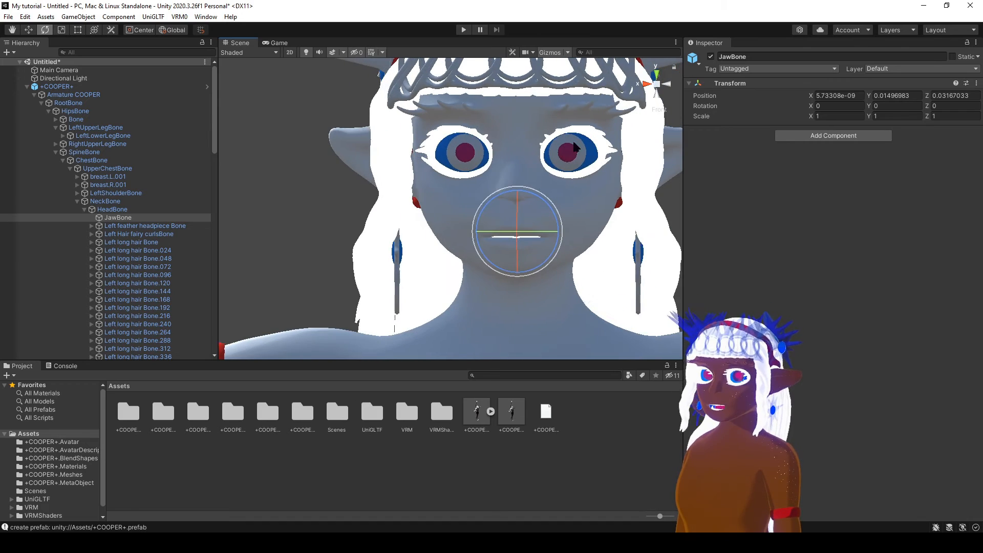
pyautogui.moveTo(544, 181); pyautogui.dragTo(733, 195, button='middle')
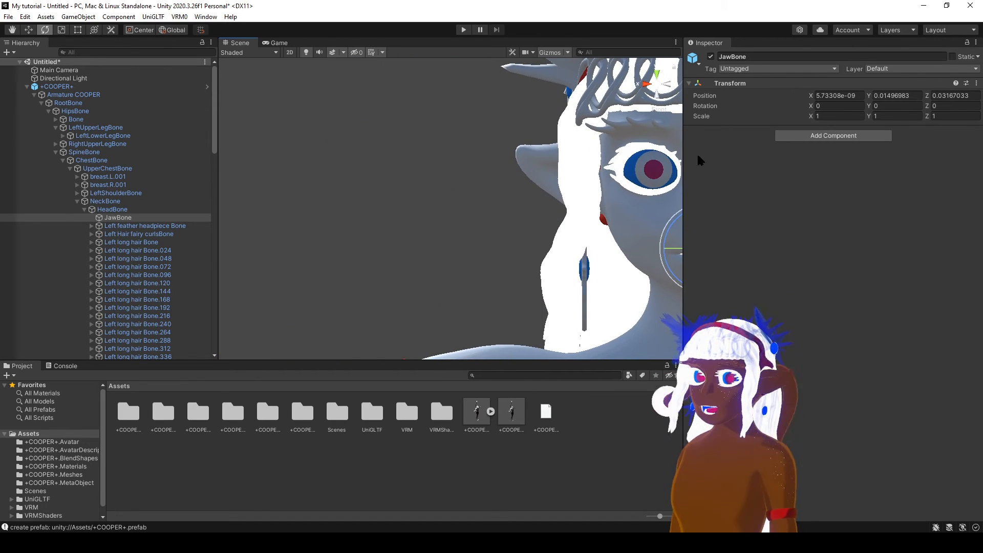
pyautogui.click(671, 87)
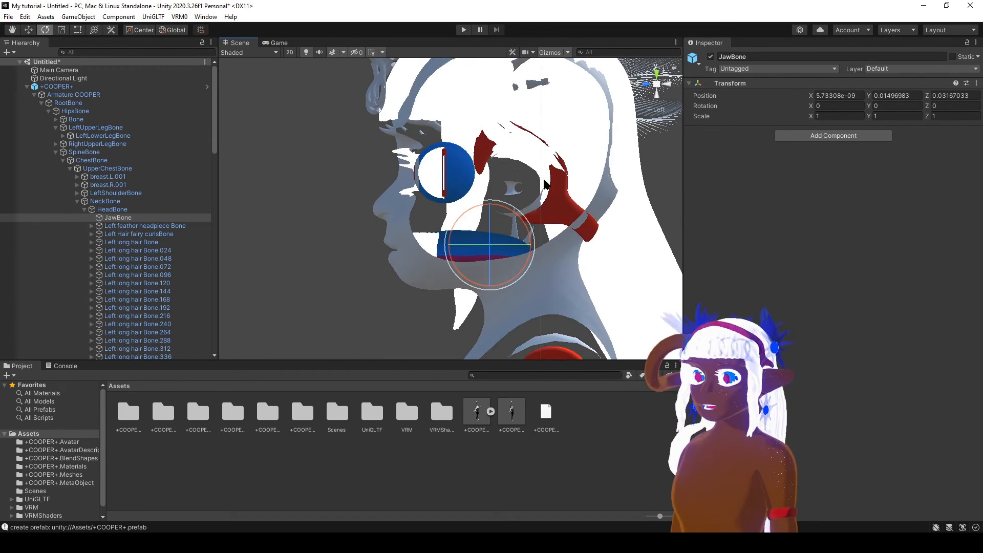